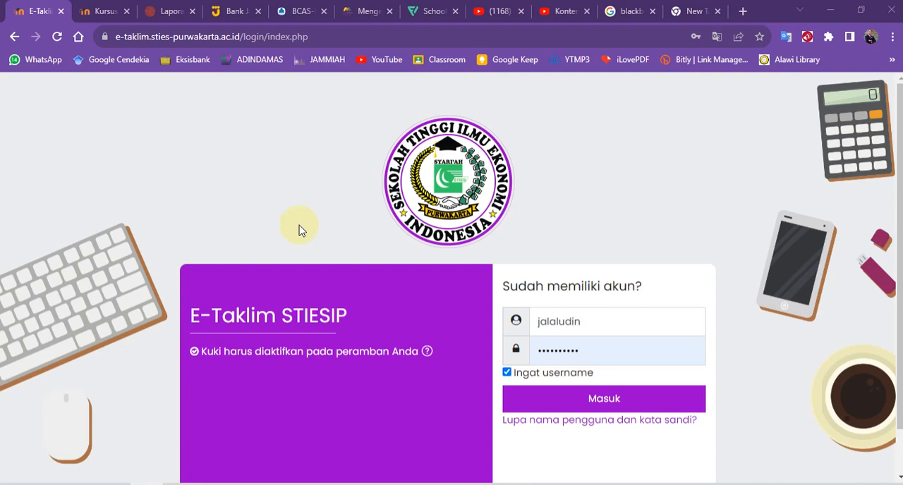
Switch to Word and bring up the document Database Soal Fatwa ES-Elearning.
click(300, 222)
click(215, 438)
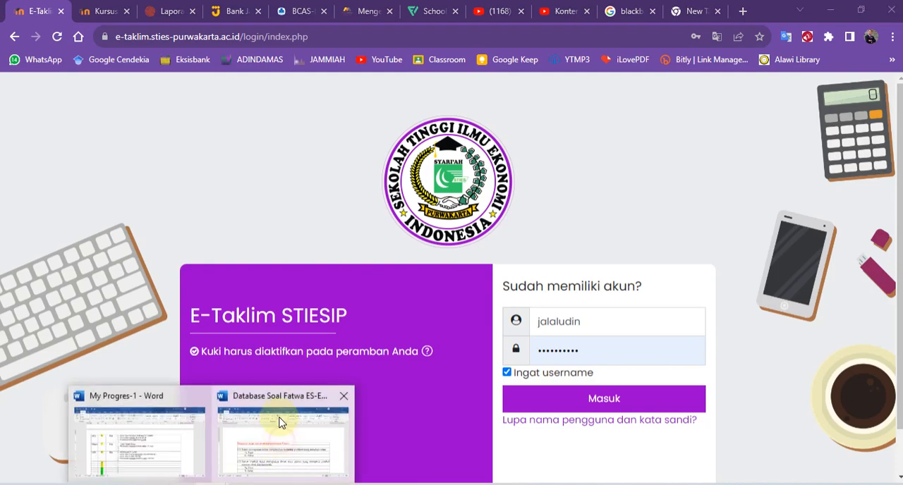
click(278, 451)
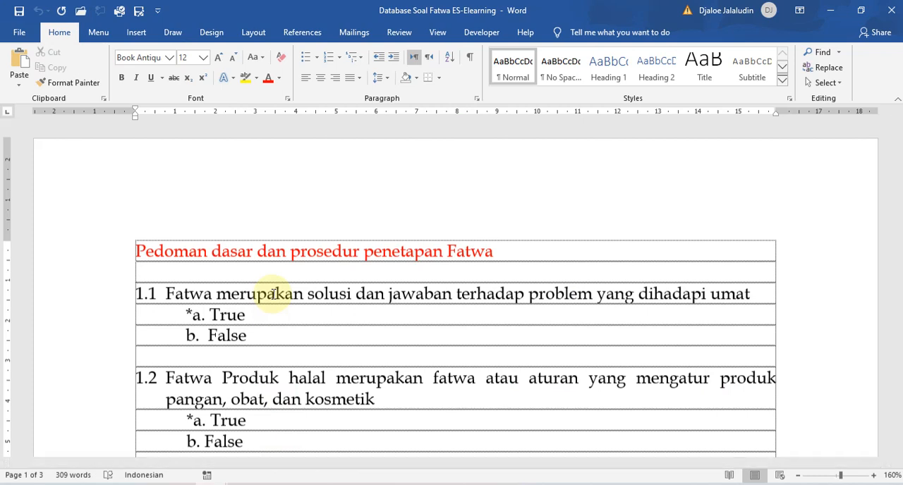
Examine the layout of questions 1.1 to 1.8, including their lettered options and the asterisks marking answers.
scroll(226, 331, down, 8)
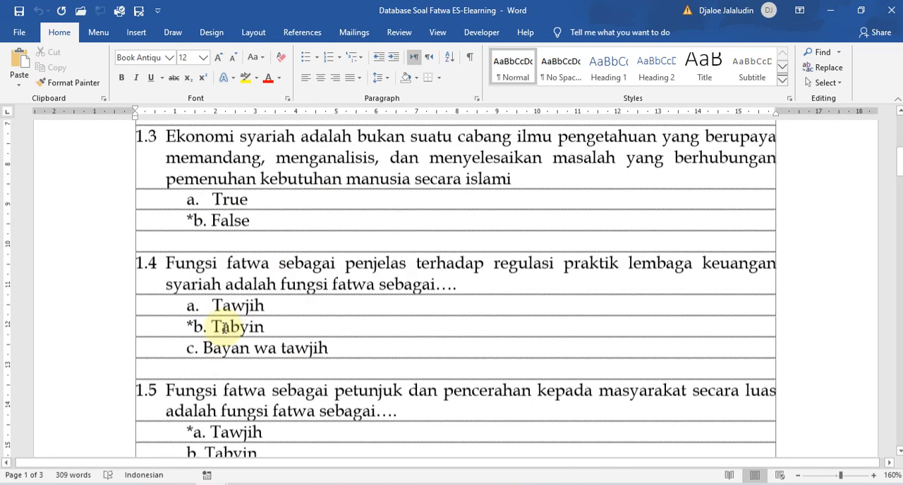
scroll(210, 316, down, 5)
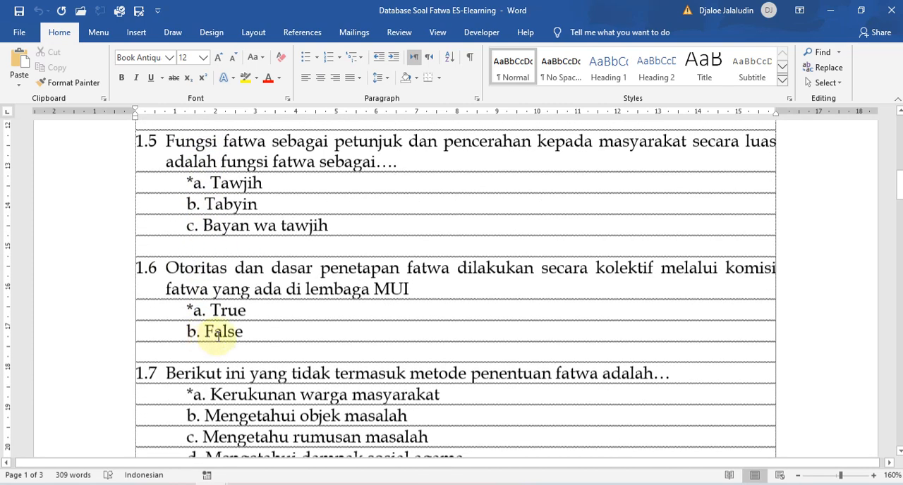
scroll(219, 337, down, 9)
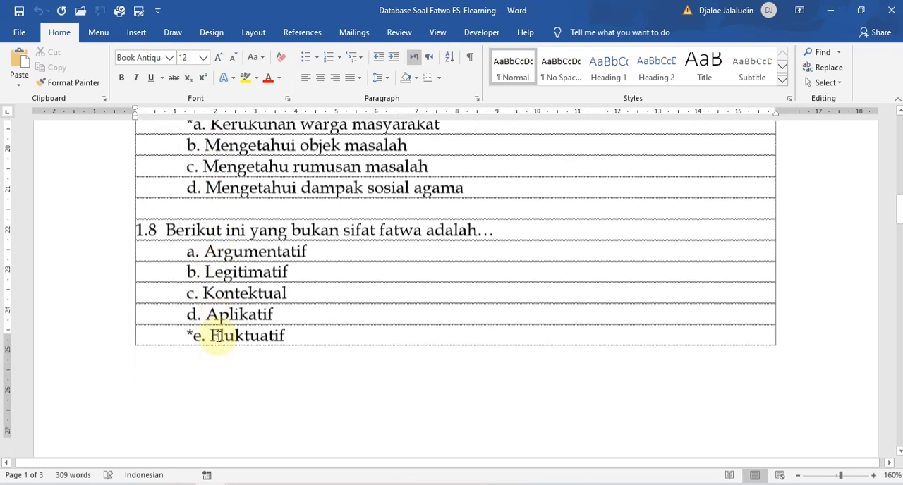
scroll(222, 335, up, 10)
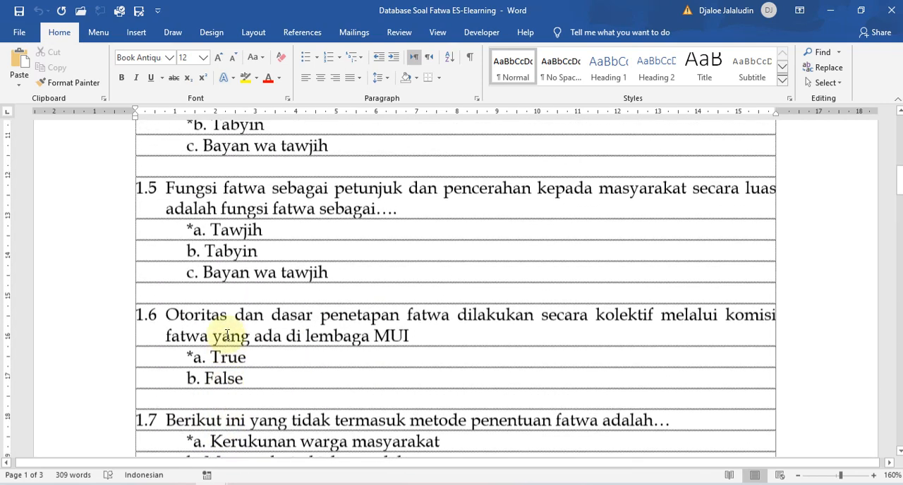
scroll(228, 335, up, 6)
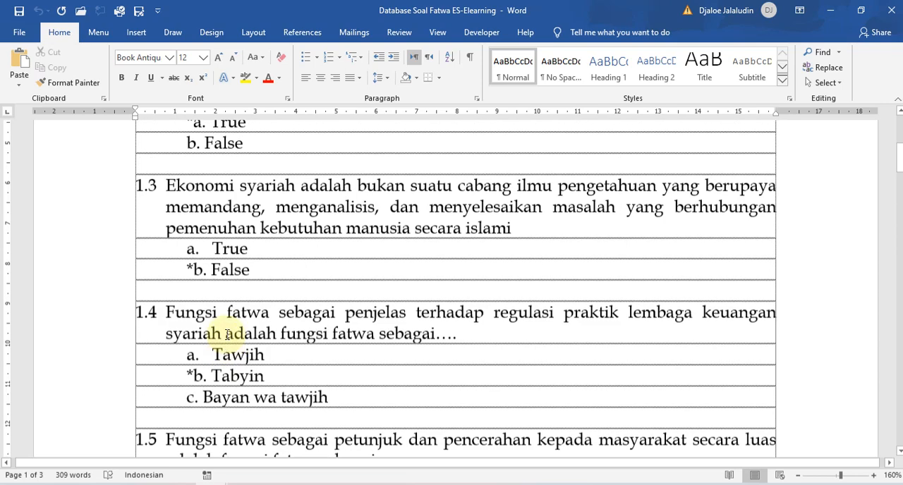
scroll(227, 334, down, 10)
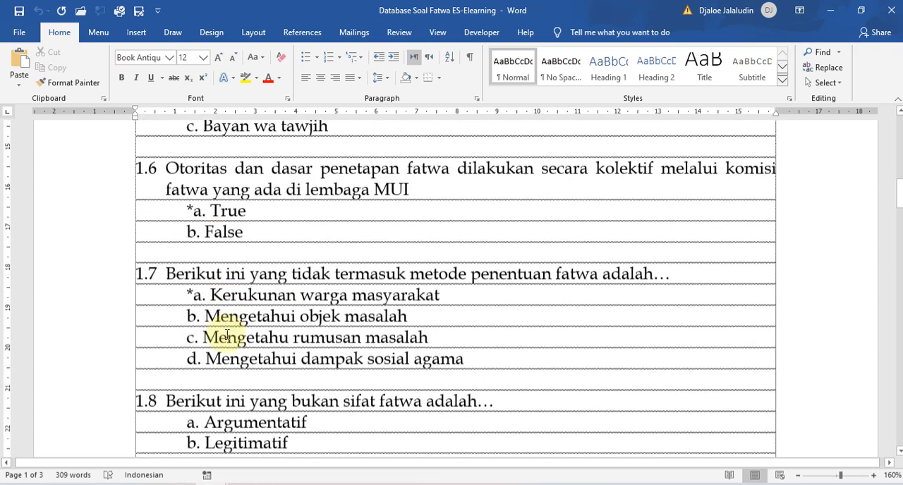
scroll(227, 335, up, 6)
scroll(227, 335, up, 13)
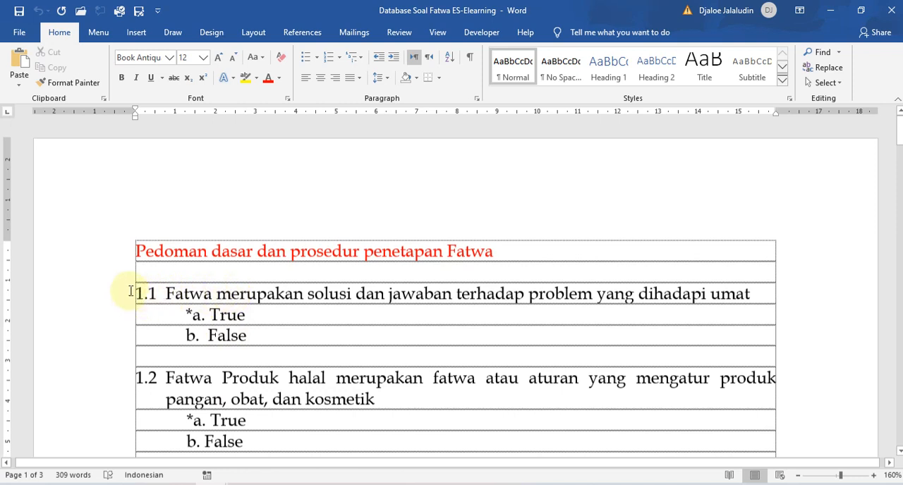
Highlight the automatic number and the full sentence of question 1.1 to inspect how the question is written.
drag(138, 294, 395, 294)
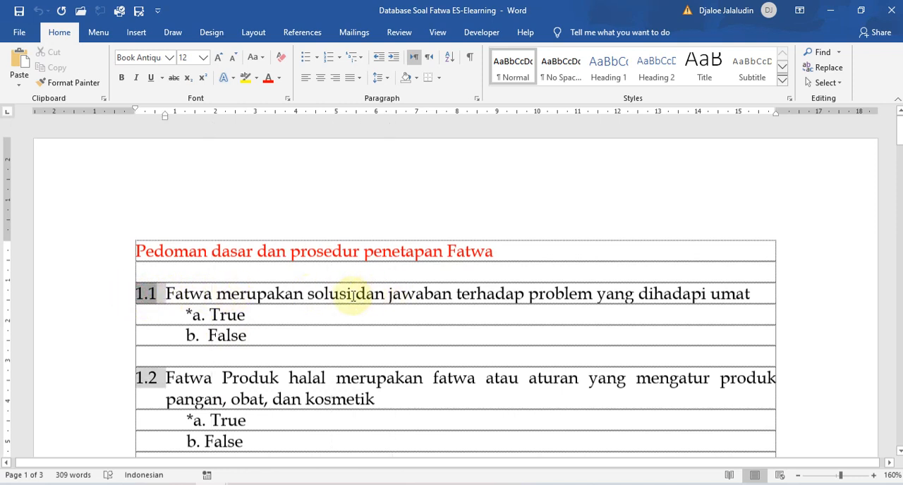
click(218, 311)
click(169, 295)
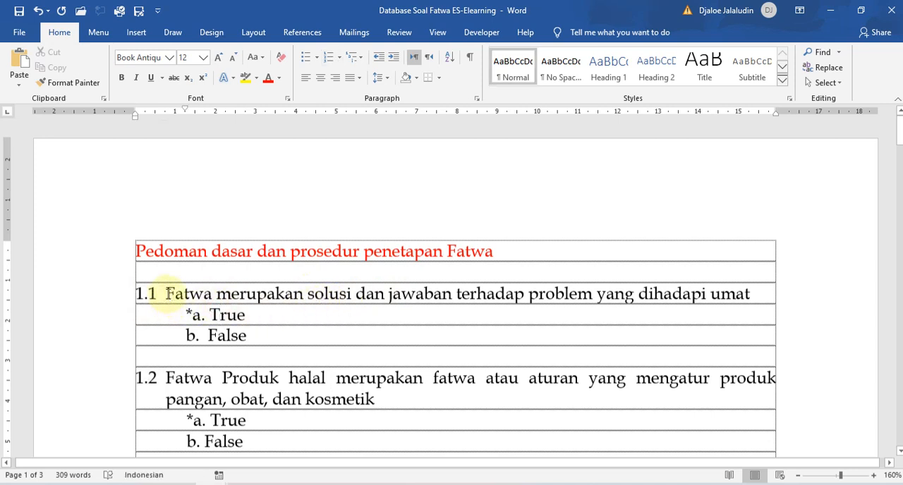
click(167, 294)
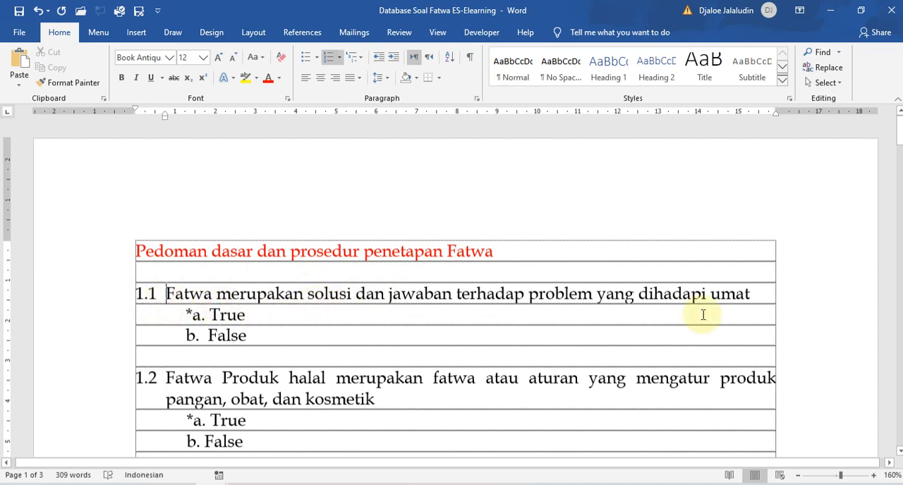
shift+click(757, 295)
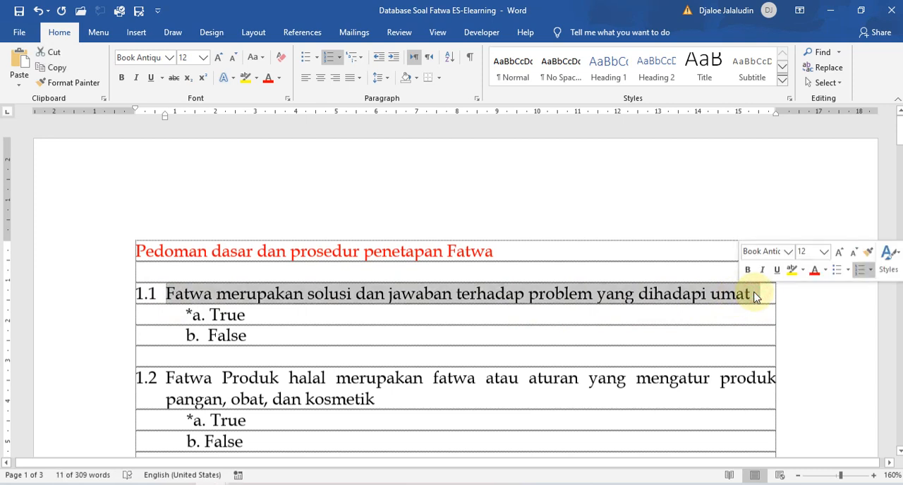
Try ending question 1.1 with a period and adding the unnumbered line "sbfhdhvbdhbhdhs" beneath it, and delete that line.
click(752, 295)
text(.)
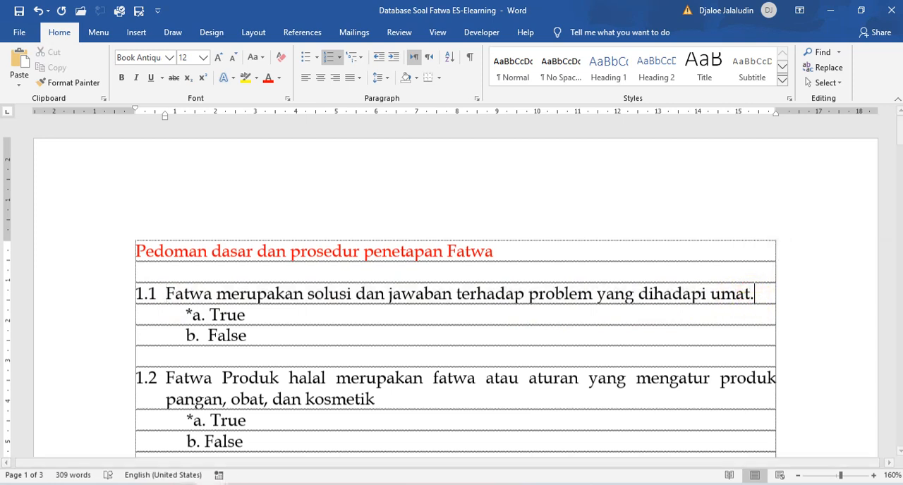
key(Return)
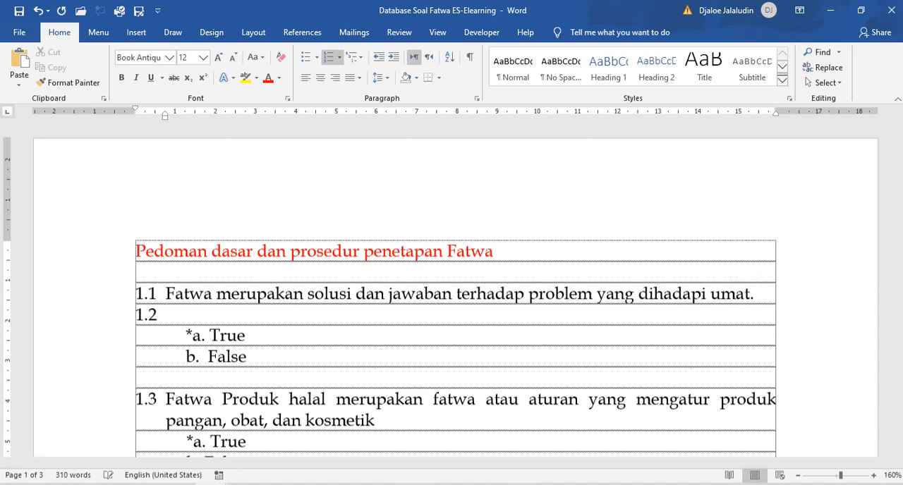
key(BackSpace)
text(sbf)
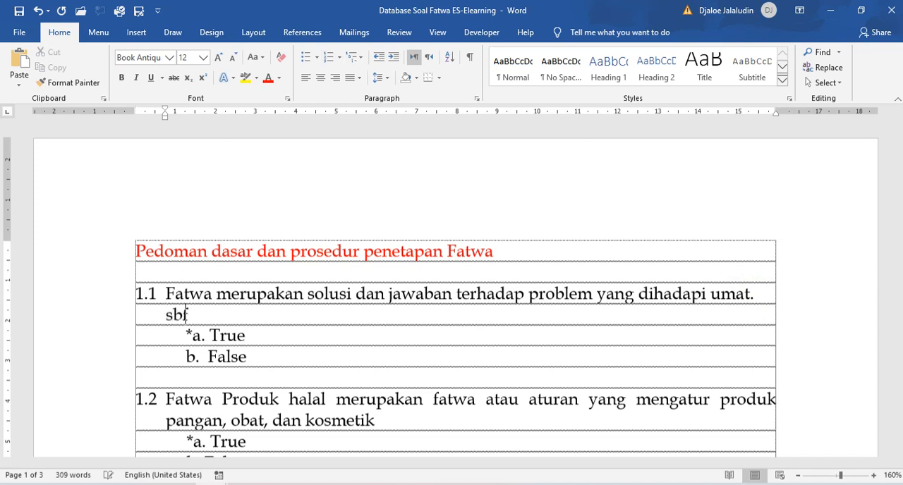
text(hdhvbdhbhdhs)
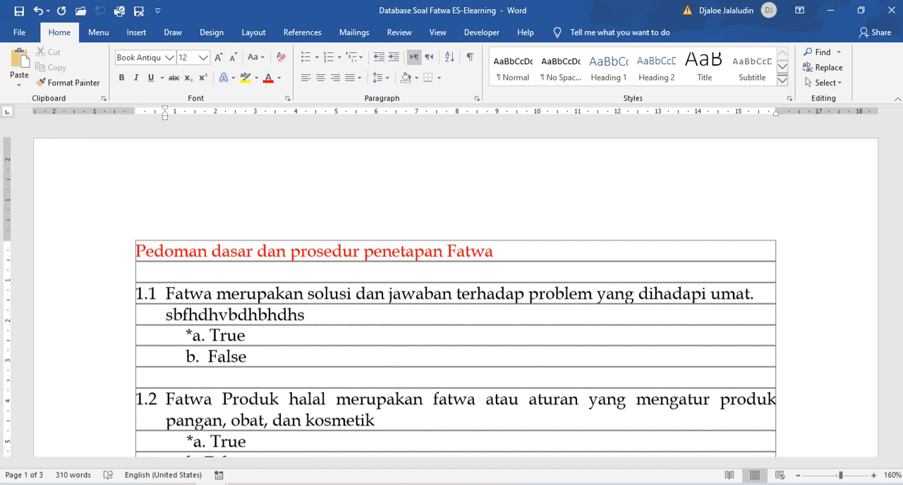
click(161, 321)
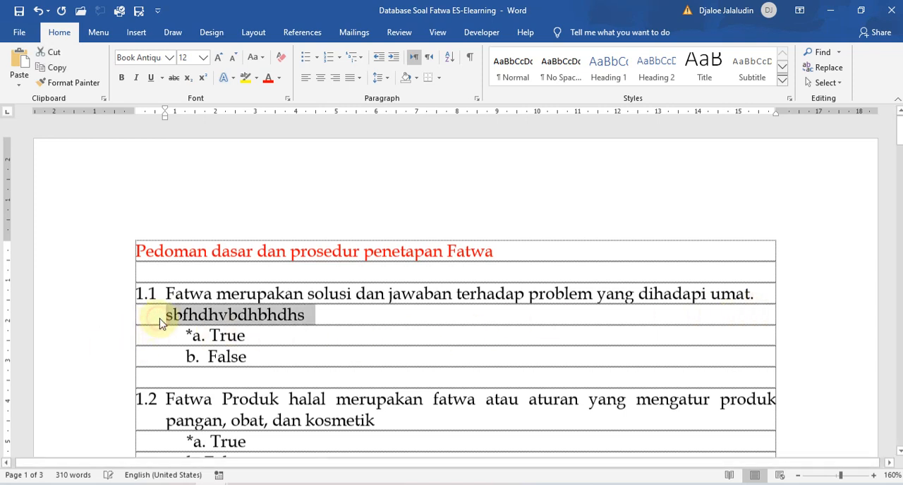
key(Delete)
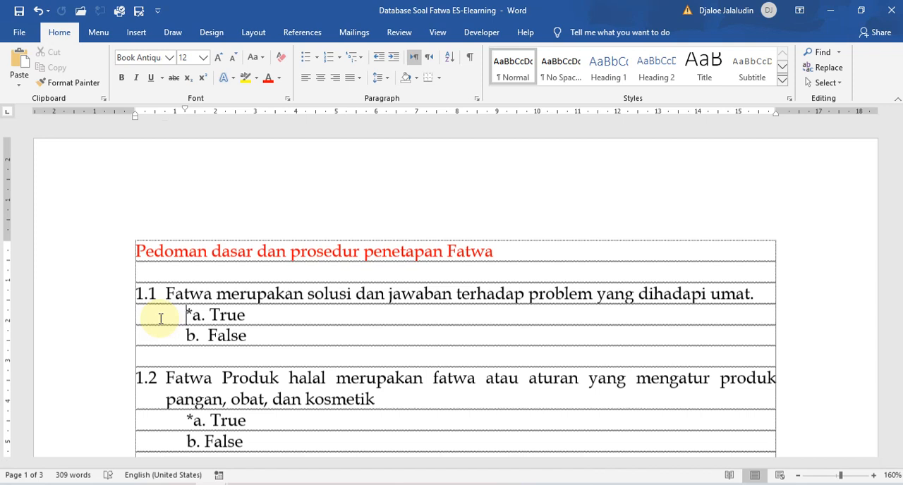
Highlight question 1.1 together with its True and False options, and place the cursor in the blank line below.
scroll(169, 337, down, 1)
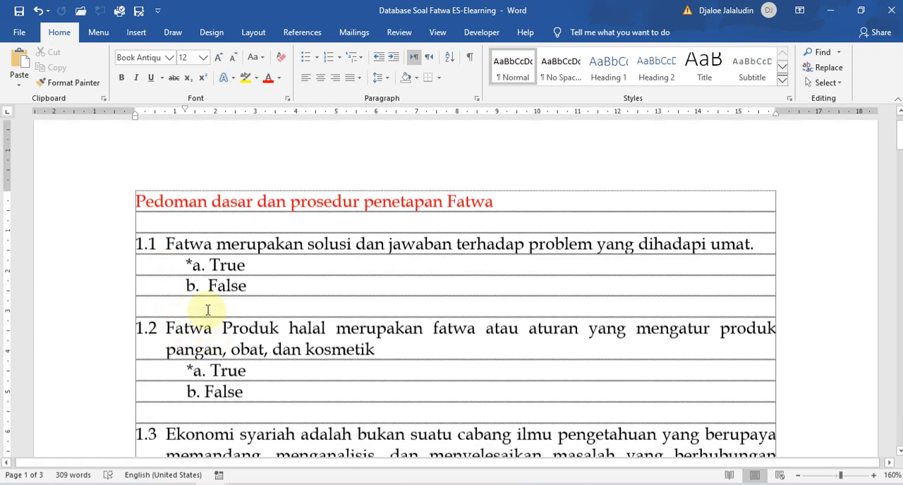
click(165, 241)
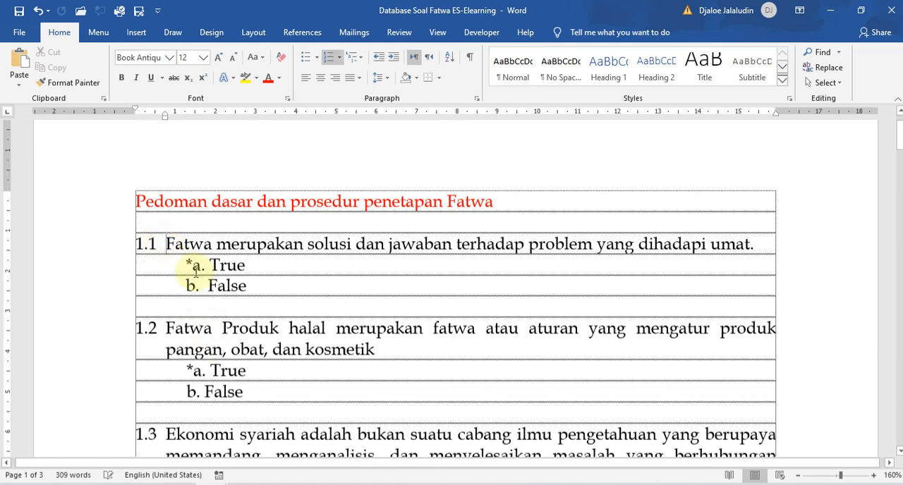
shift+click(254, 290)
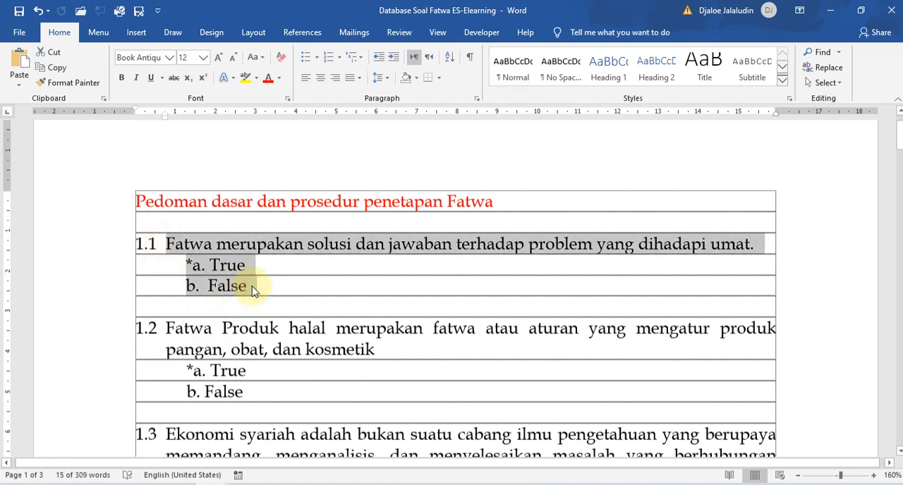
click(189, 309)
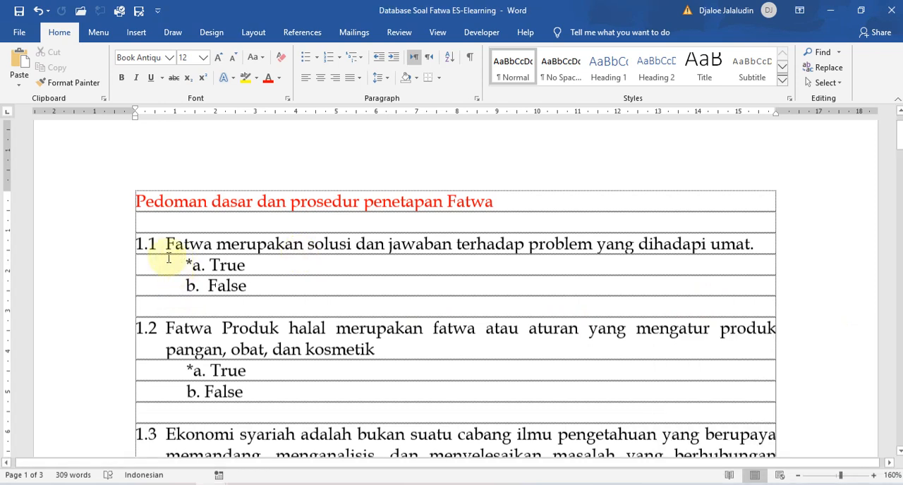
Remove the period at the end of question 1.1.
click(167, 244)
drag(543, 244, 753, 244)
click(747, 247)
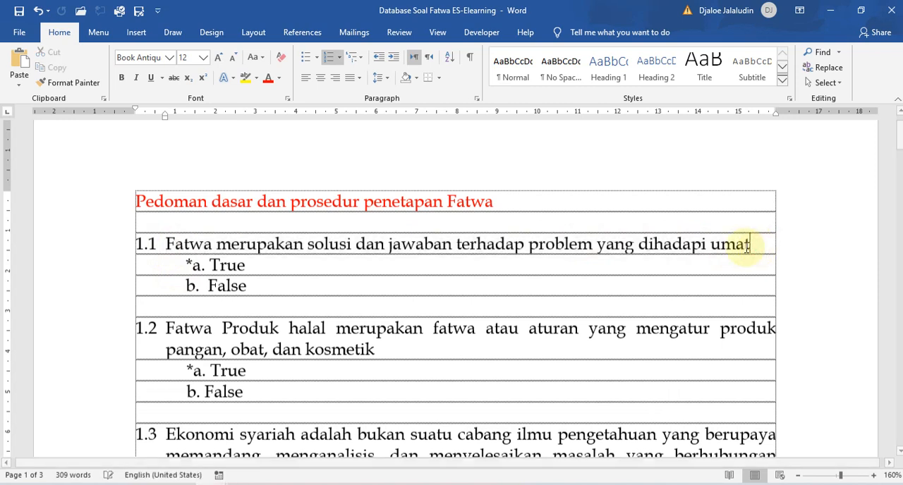
key(BackSpace)
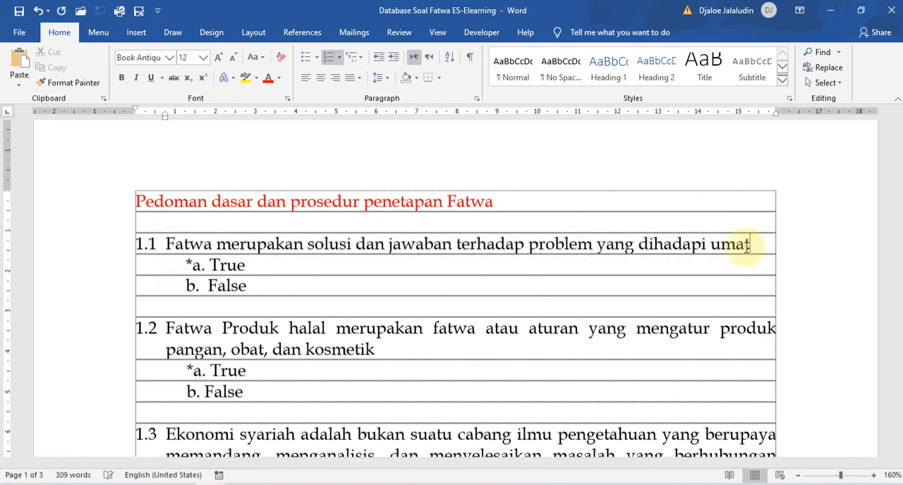
Delete the asterisk in front of option a, True, under question 1.1.
click(186, 265)
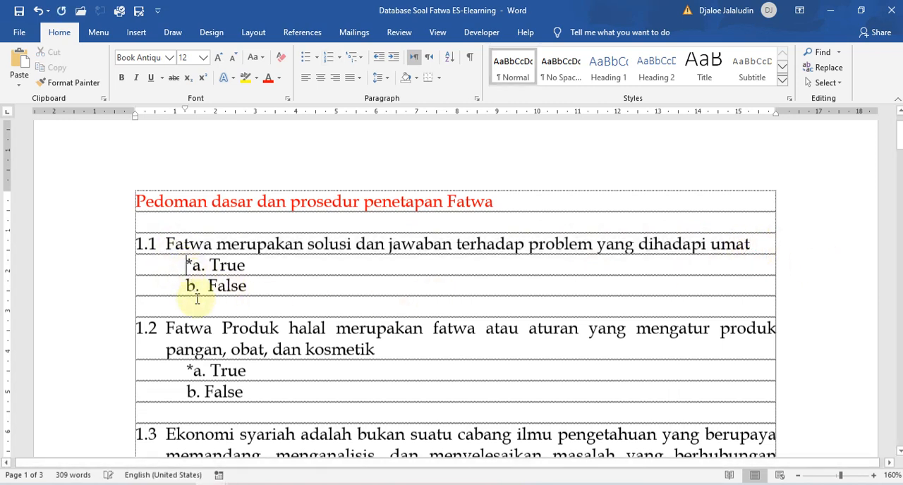
key(shift+Right)
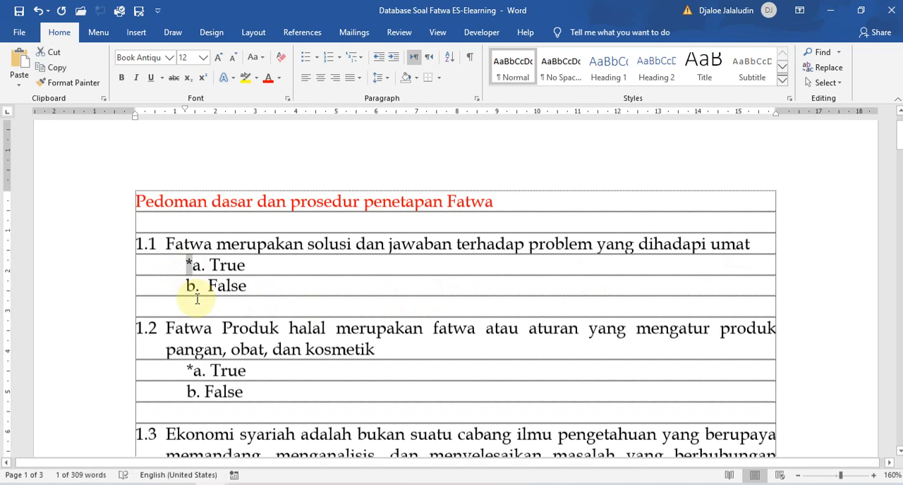
key(Delete)
key(Right)
key(Right)
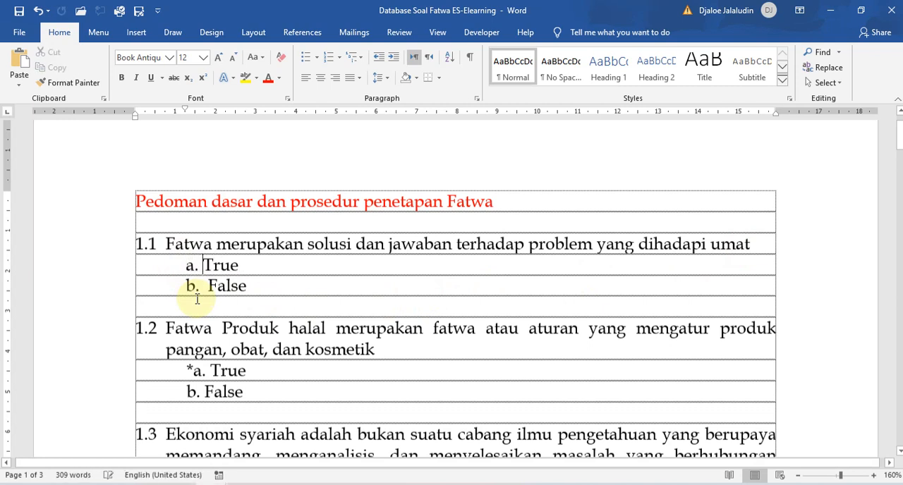
key(Delete)
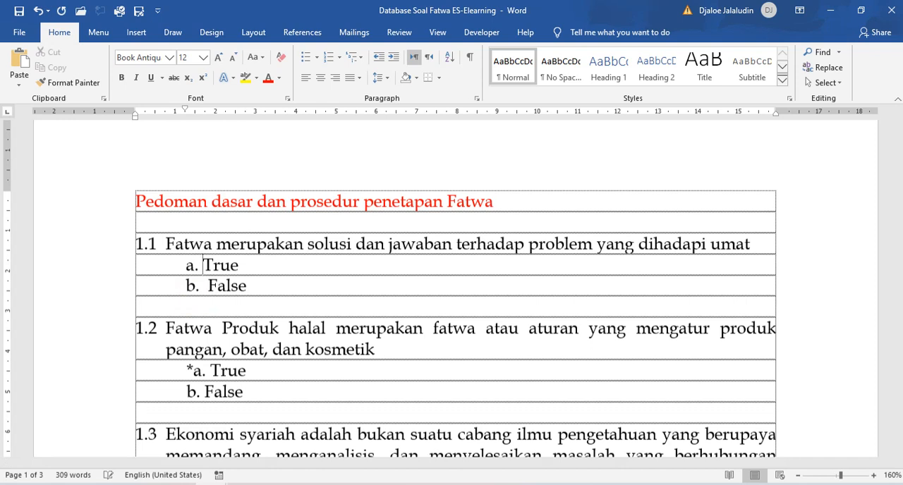
Turn the True and False options of question 1.1 into an automatic lettered list with a text indent of about 1.5 cm.
click(207, 286)
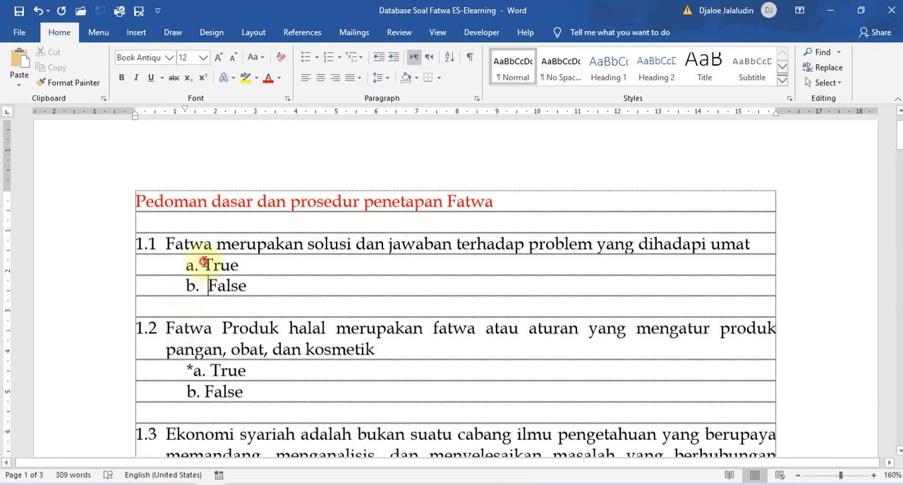
drag(262, 286, 177, 262)
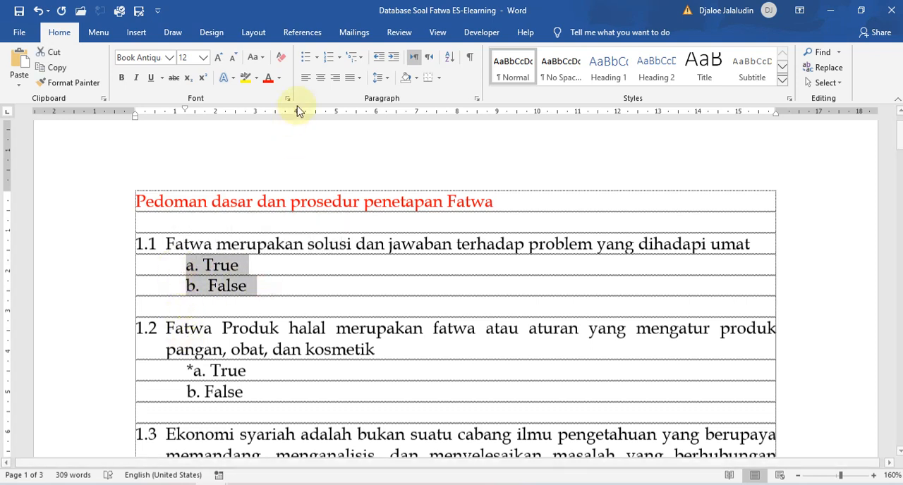
click(328, 57)
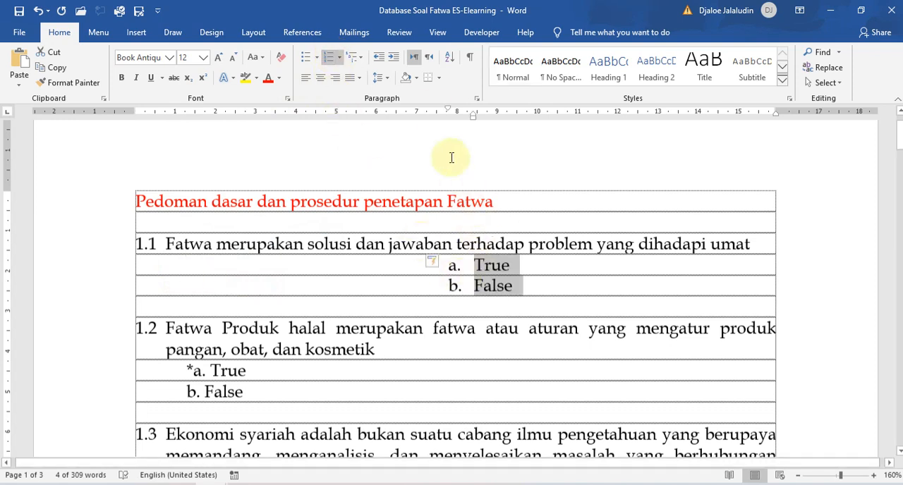
mouse_move(471, 115)
mouse_down()
mouse_move(190, 145)
mouse_move(197, 145)
mouse_up()
Replace the automatic letter of the True option under question 1.1 with a typed "*a. " and set its indent to about 0.75 cm.
click(190, 268)
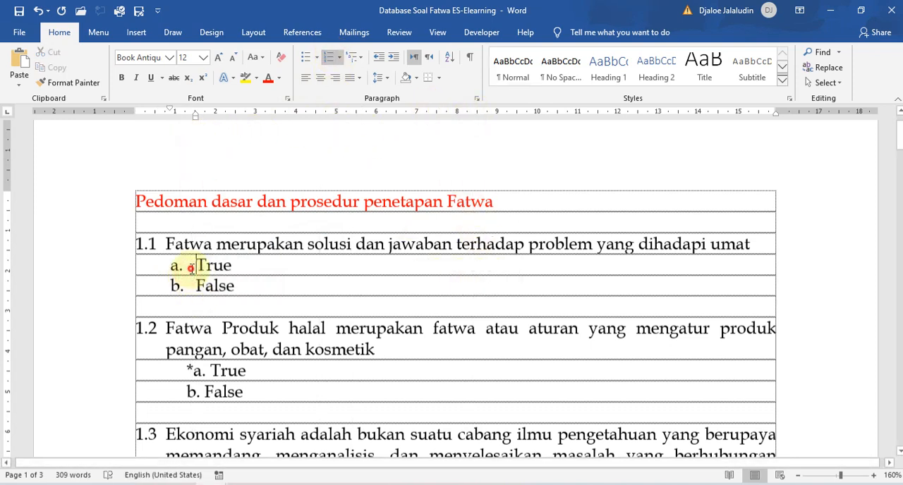
key(BackSpace)
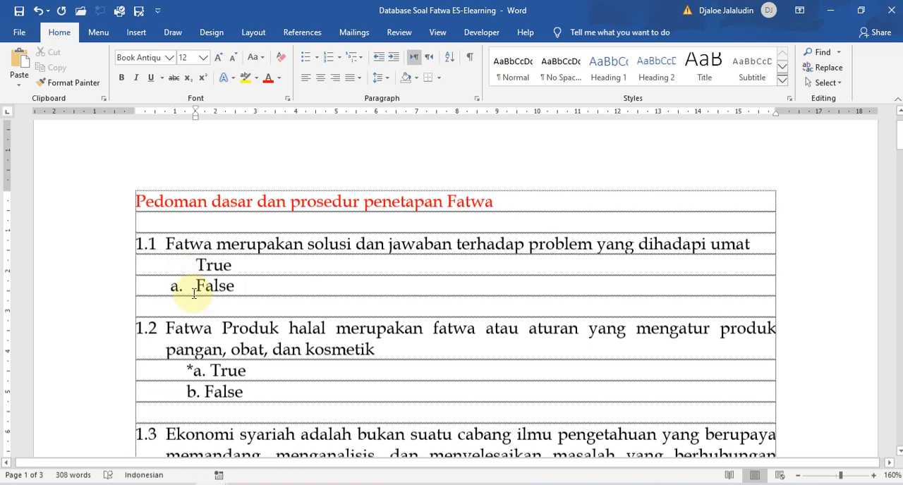
text(a.)
key(Left)
key(Left)
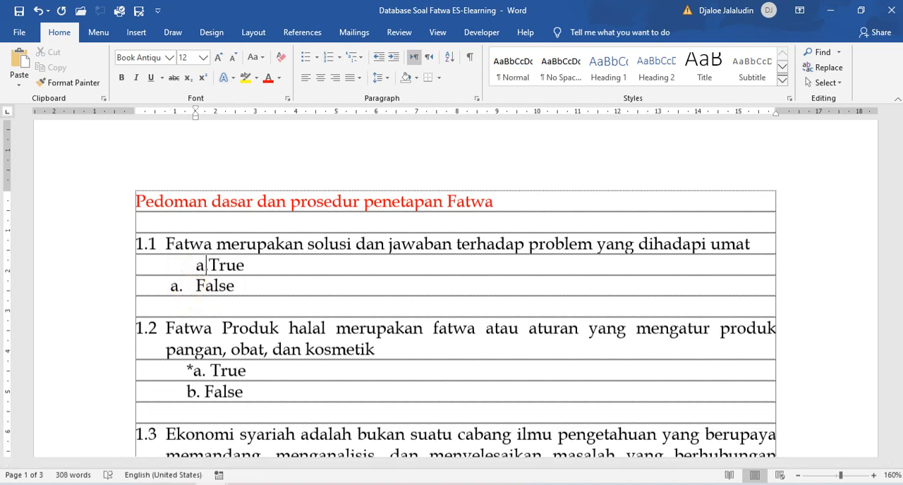
text(*)
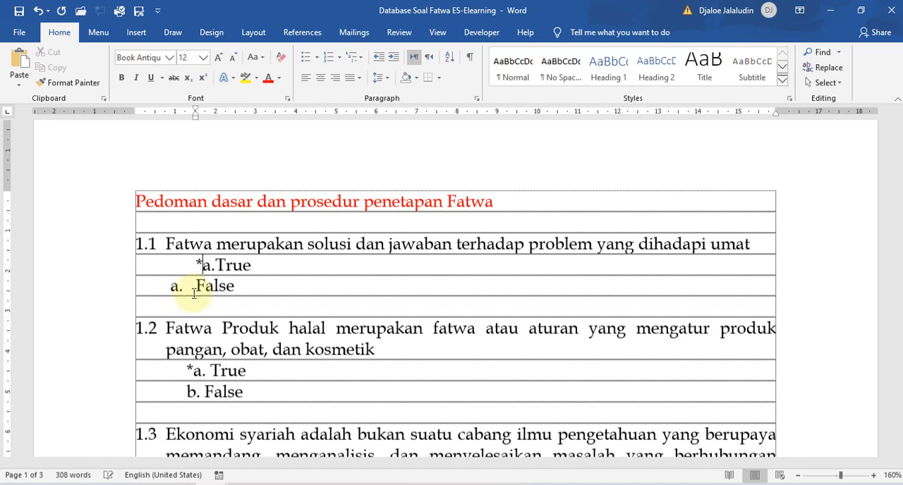
key(Right)
key(Right)
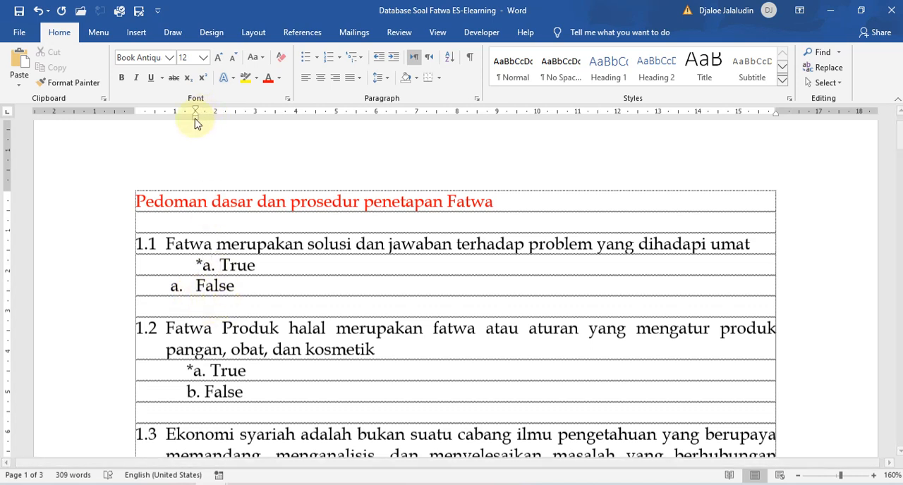
drag(195, 115, 165, 113)
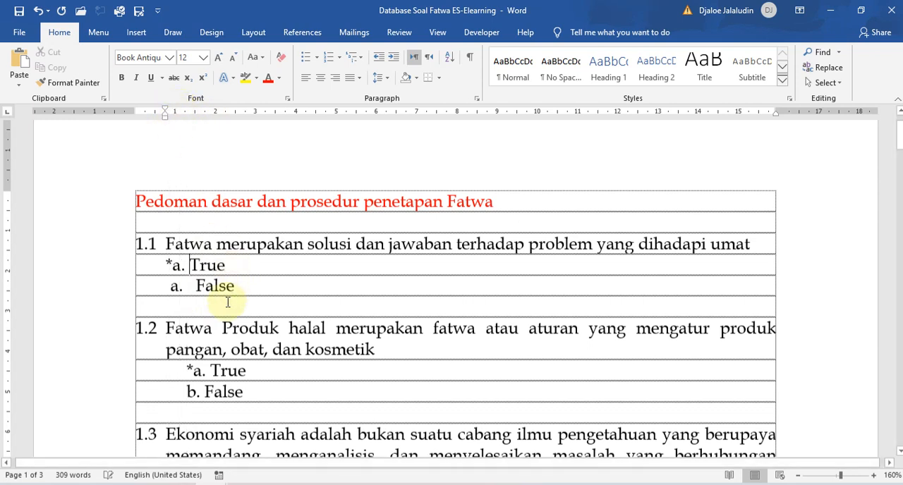
click(170, 266)
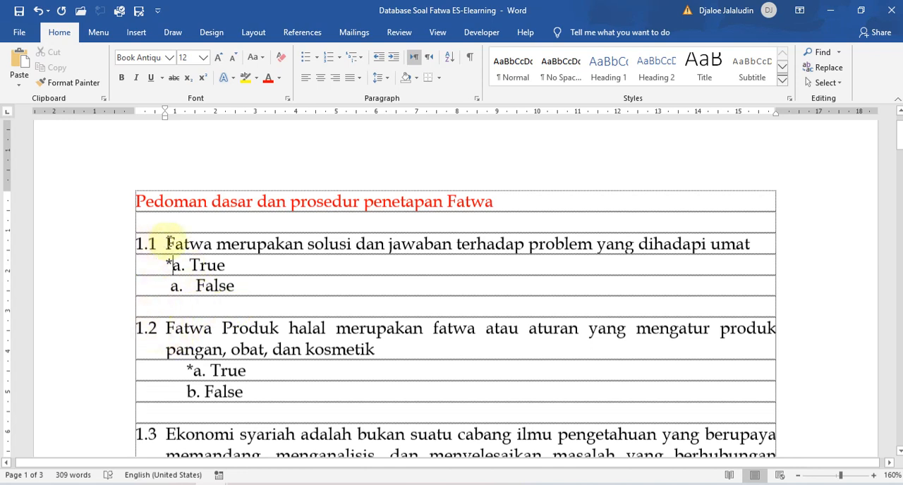
Highlight the text and number of question 1.1, and its True and False options.
drag(164, 243, 640, 235)
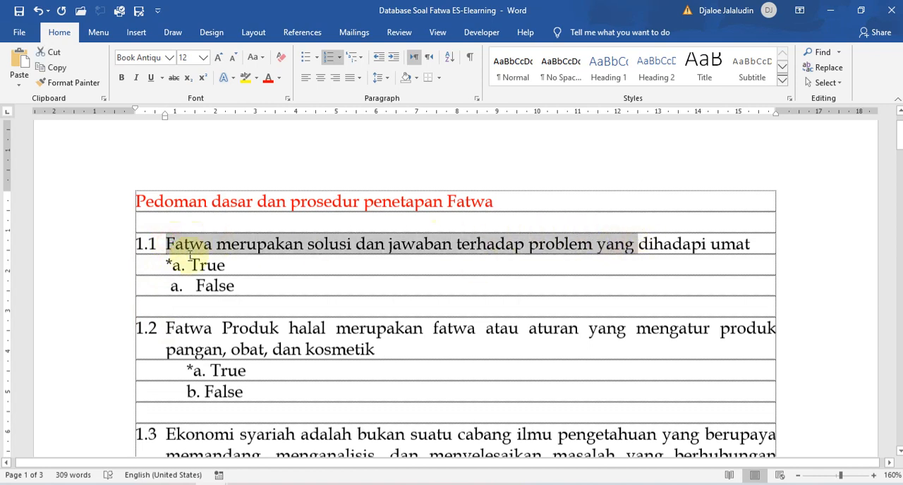
click(144, 244)
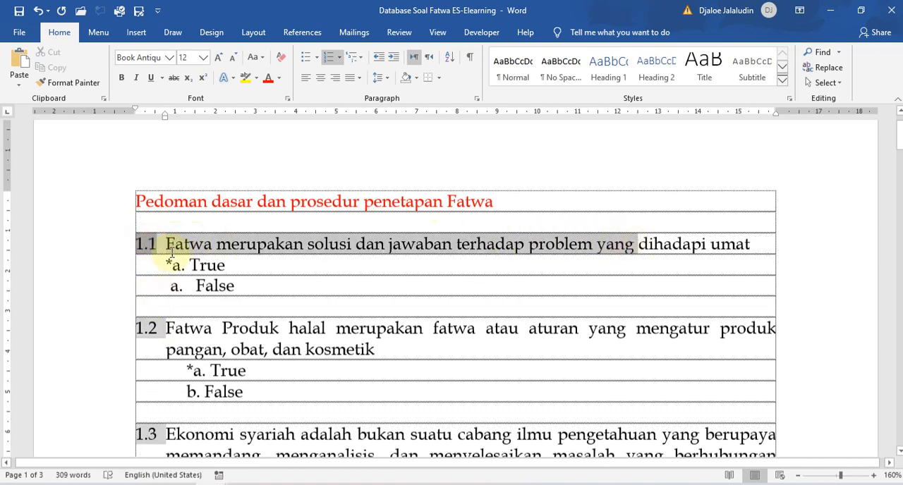
click(174, 245)
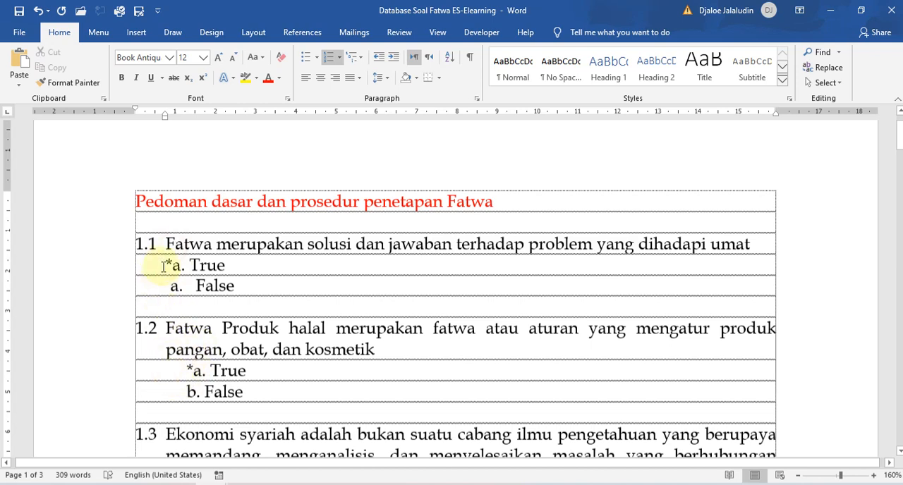
drag(249, 284, 161, 268)
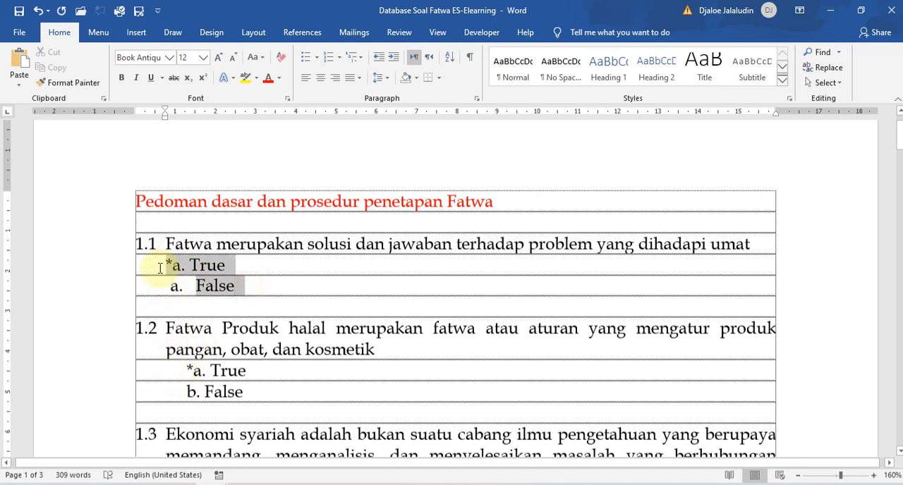
click(162, 265)
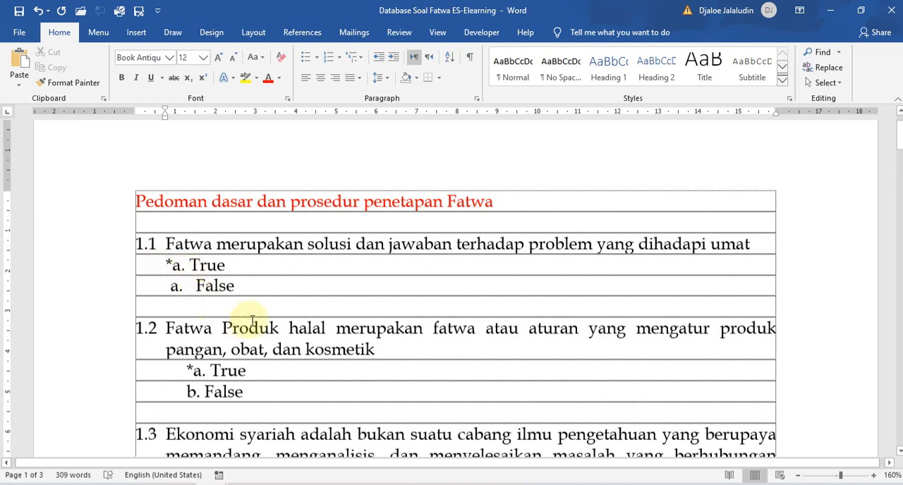
Place the cursor at the answer options of questions 1.3 to 1.5 to examine the asterisks and lettering.
scroll(254, 318, down, 6)
click(183, 319)
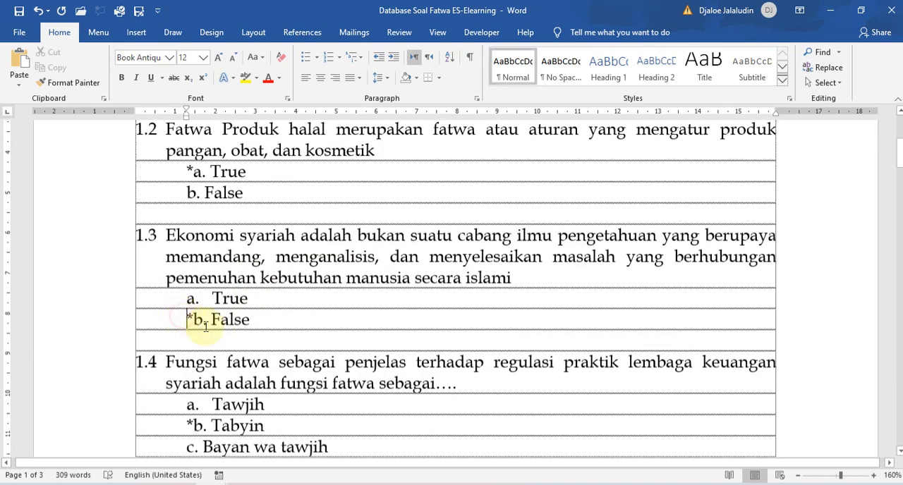
scroll(194, 337, down, 3)
click(183, 323)
scroll(183, 324, down, 5)
click(185, 290)
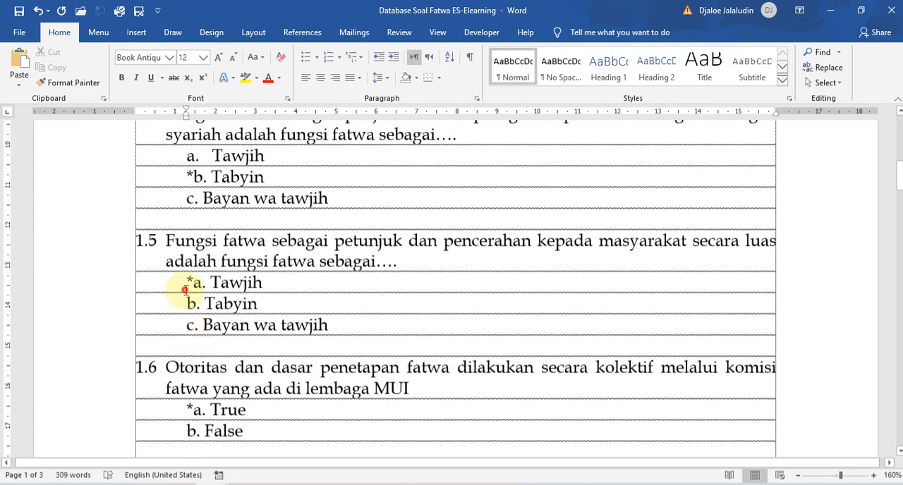
click(203, 326)
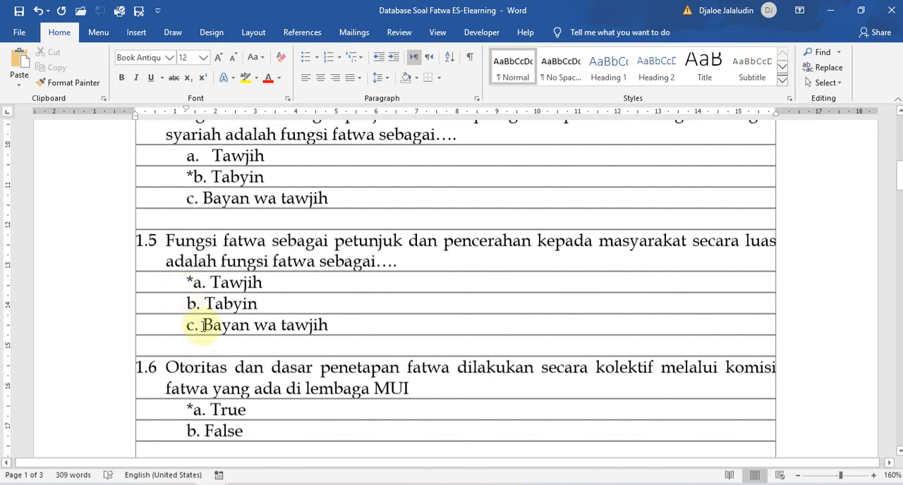
Try a paragraph break before "adalah" in question 1.5 and rejoin the two lines.
click(165, 259)
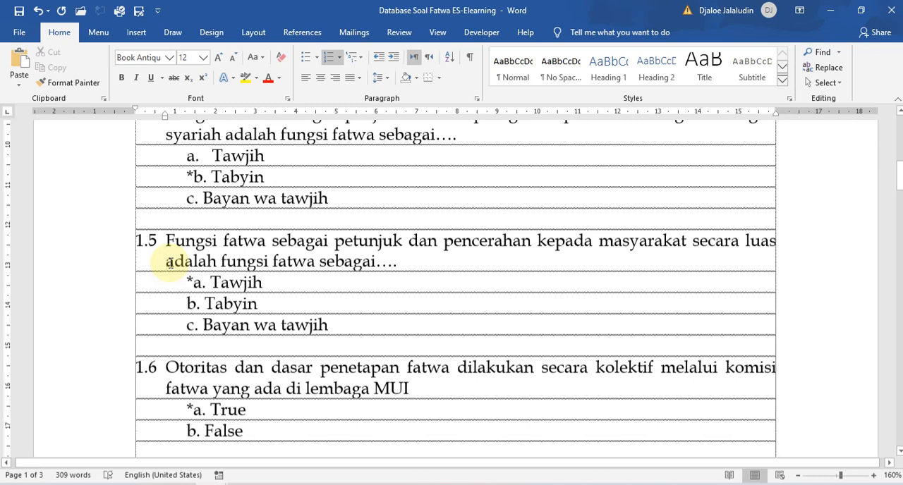
key(Return)
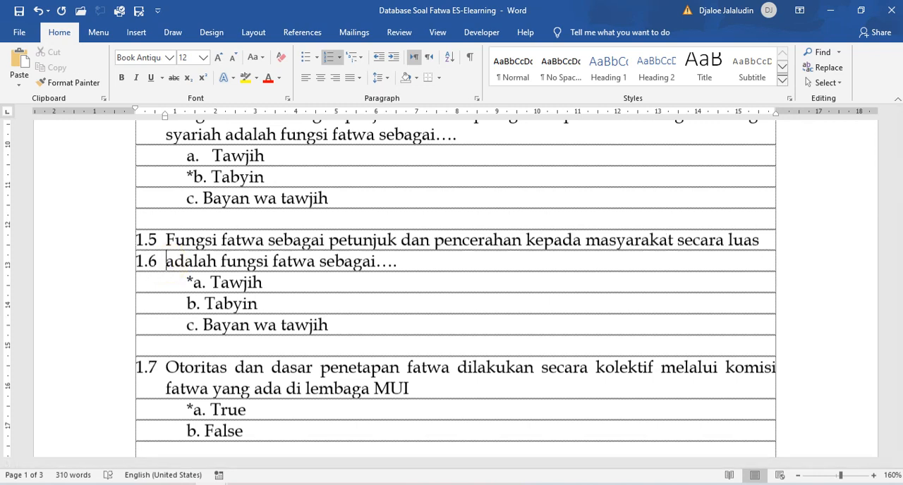
key(BackSpace)
key(BackSpace)
key(BackSpace)
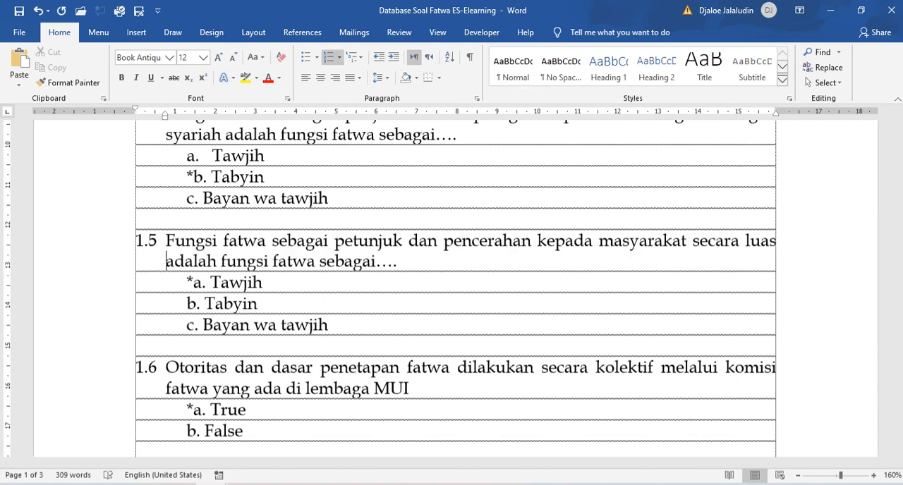
key(BackSpace)
Examine the blank lines separating the questions from 1.5 to 1.10.
scroll(162, 307, down, 3)
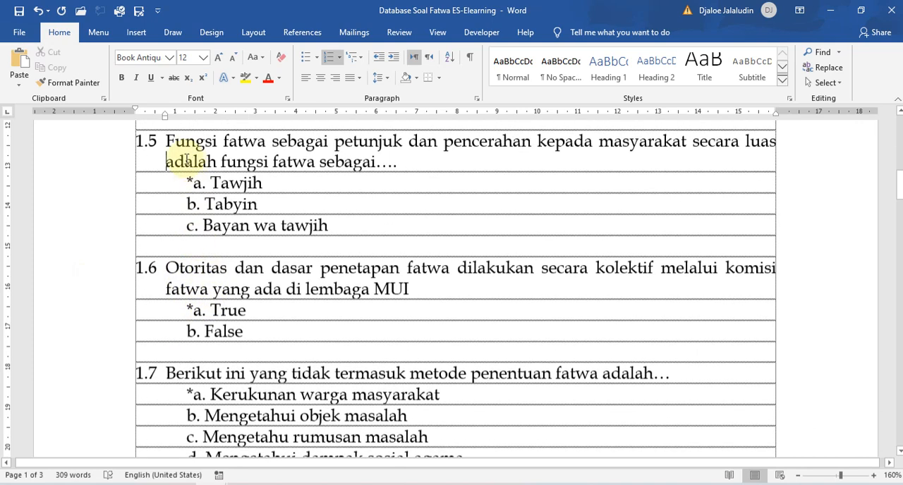
click(185, 151)
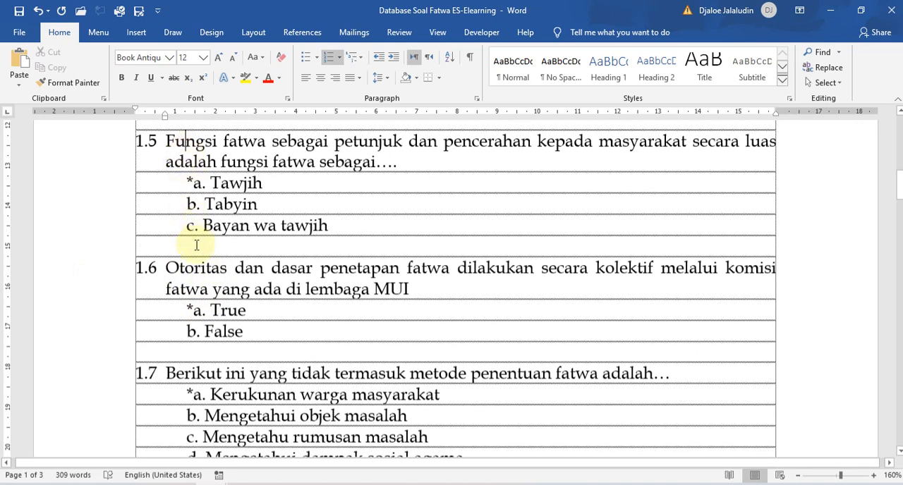
click(146, 246)
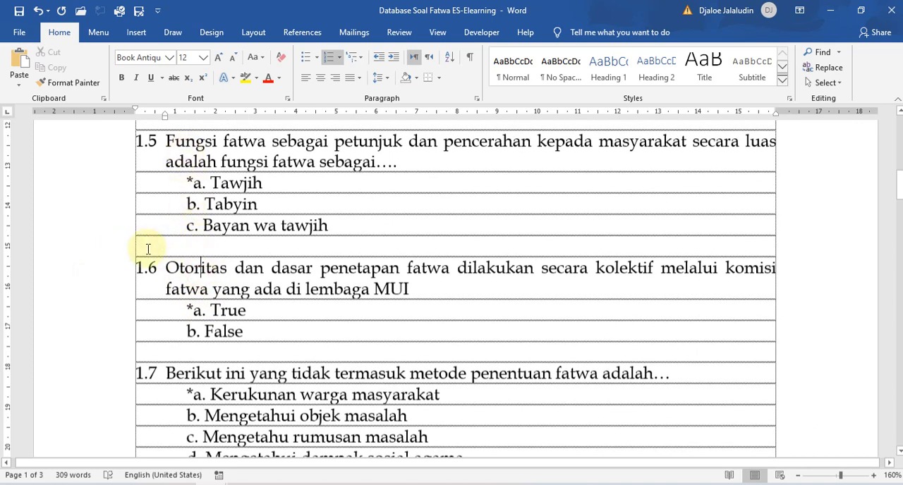
scroll(147, 250, down, 3)
scroll(146, 249, down, 12)
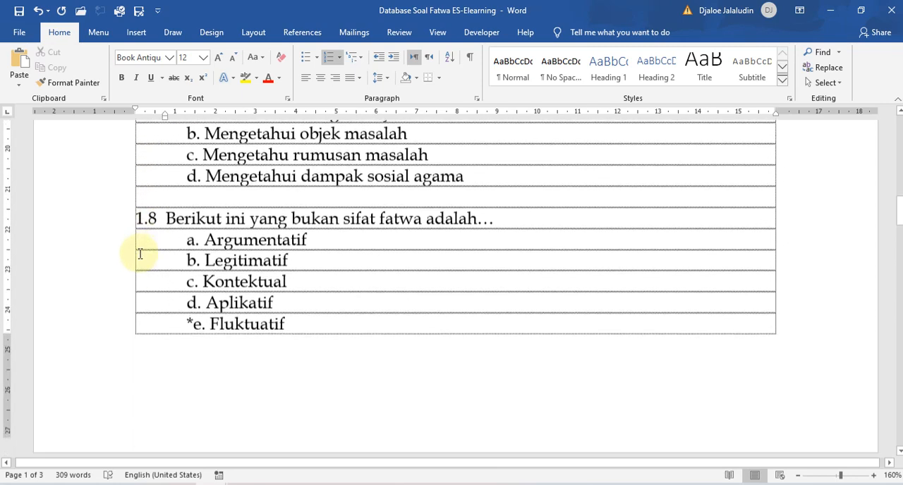
scroll(212, 296, down, 4)
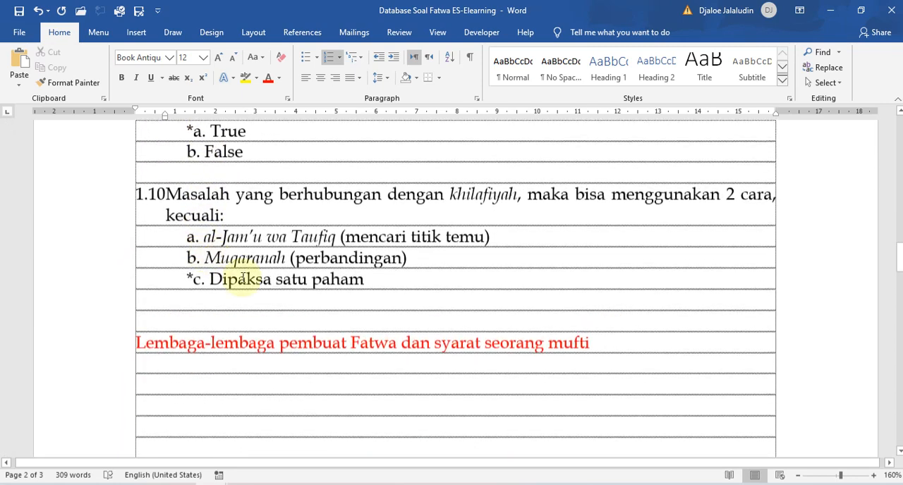
Copy questions 1.1 to 1.10 together with their answer options.
click(192, 307)
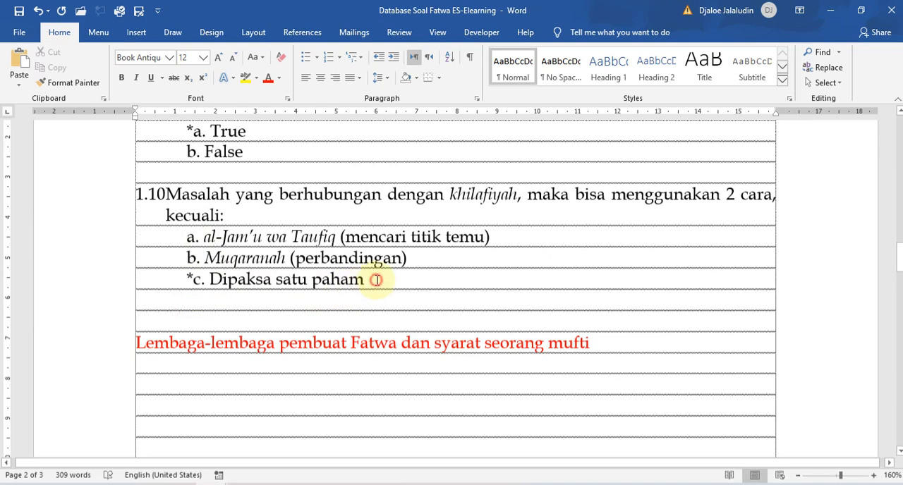
scroll(242, 295, up, 2)
scroll(242, 295, up, 15)
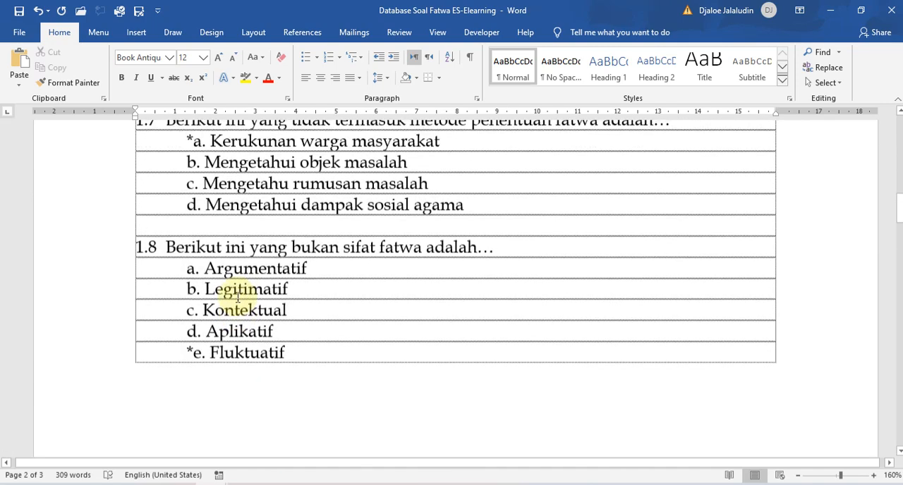
scroll(215, 300, up, 1)
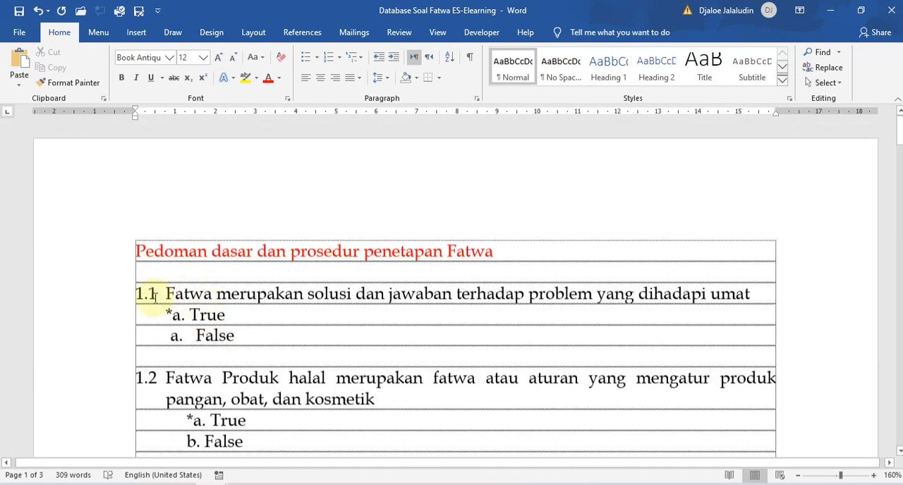
key(ctrl+shift+End)
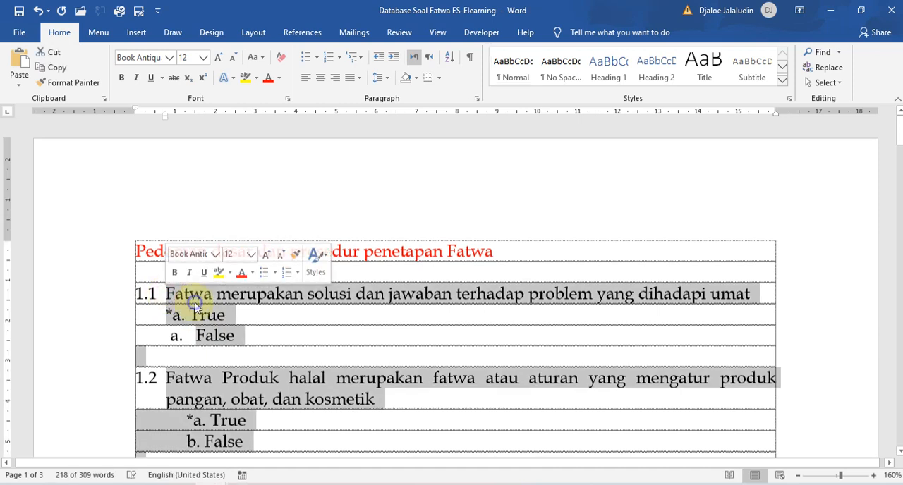
right_click(136, 308)
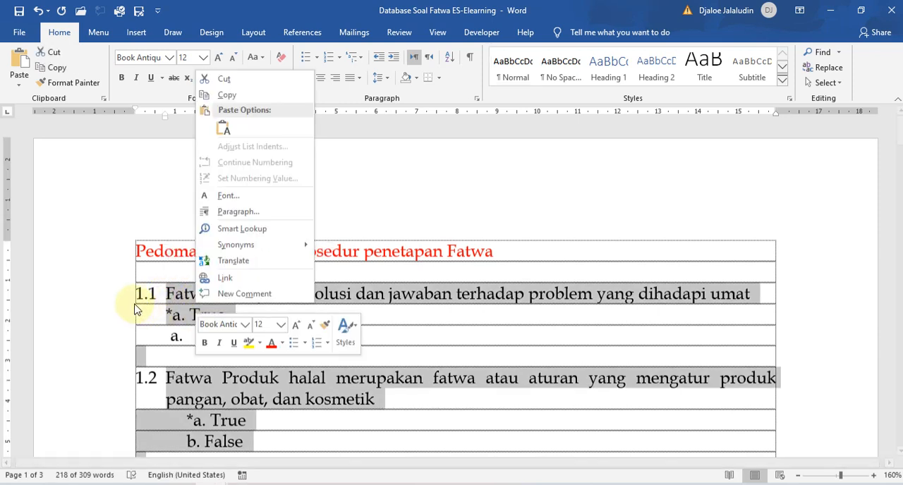
click(226, 95)
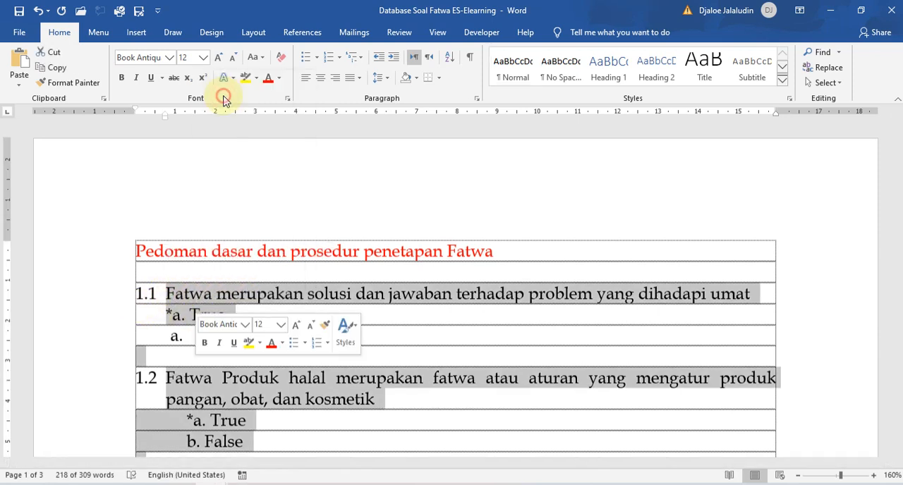
right_click(227, 303)
click(255, 90)
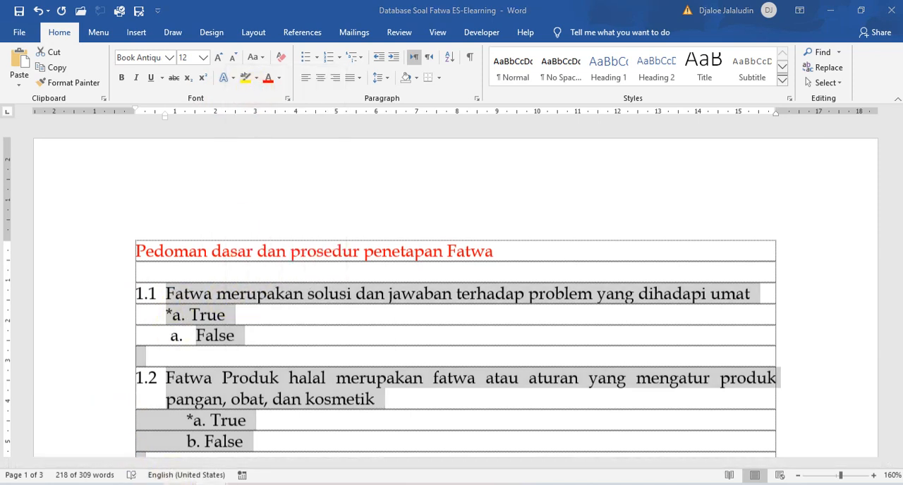
Switch to Chrome, look up "blackboard generator" in the empty tab and open the Blackboard Test Generator at ed.oc.edu/blackboardquizgenerator.
click(257, 424)
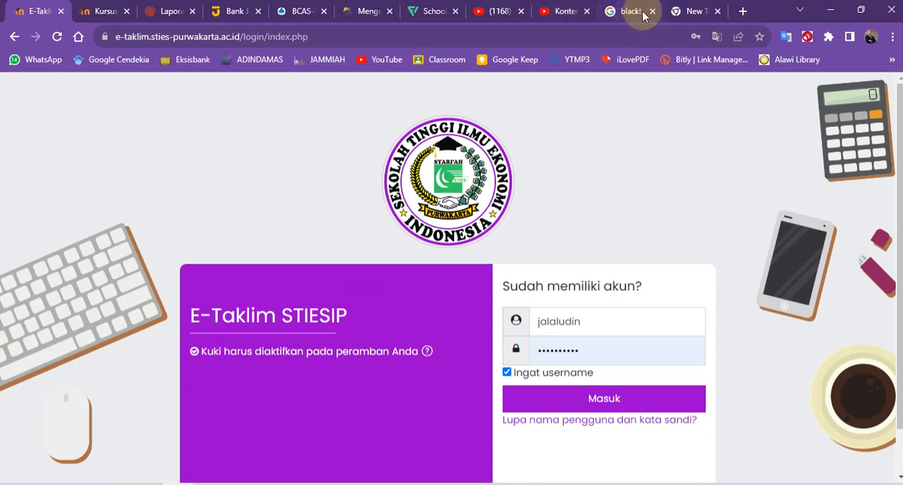
click(697, 13)
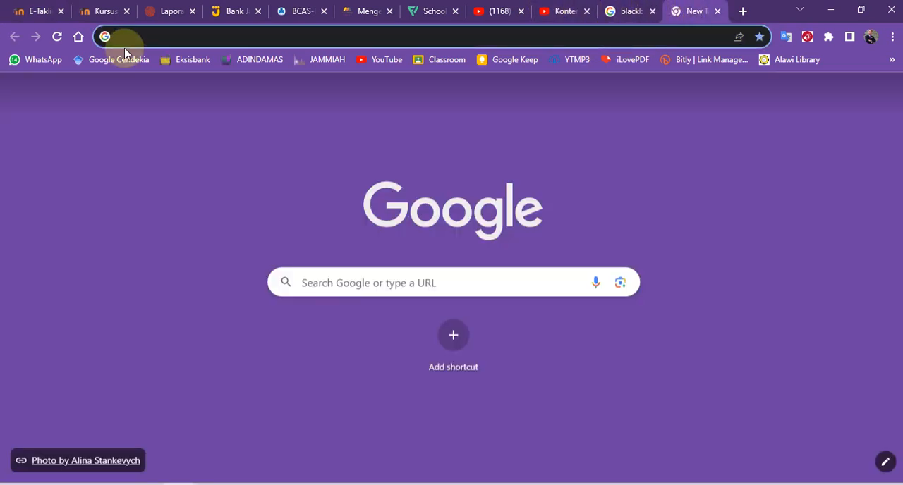
text(black)
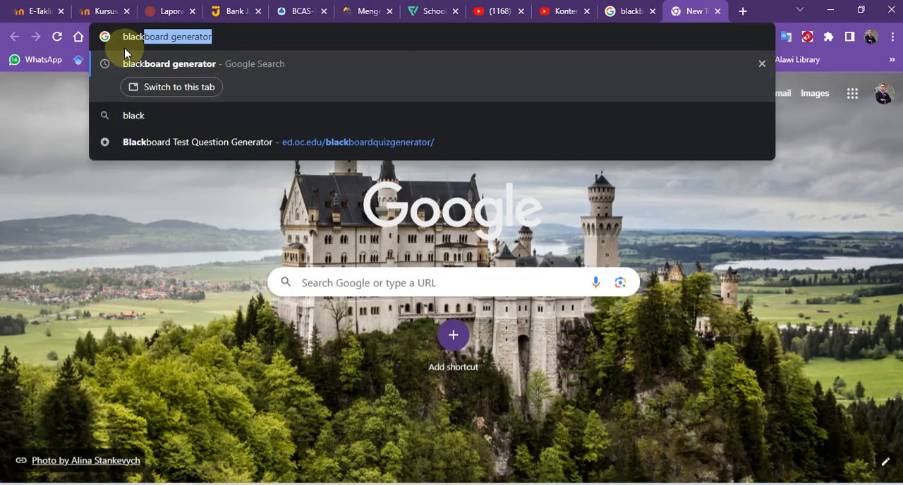
key(Right)
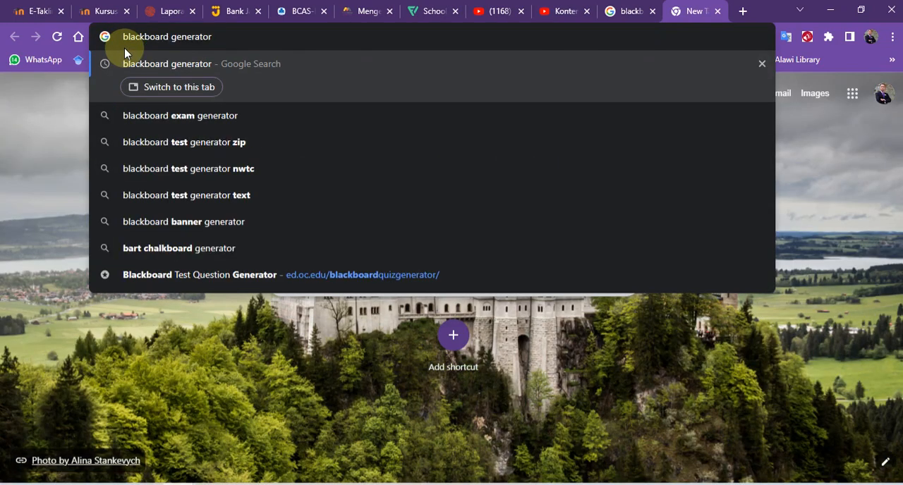
key(Return)
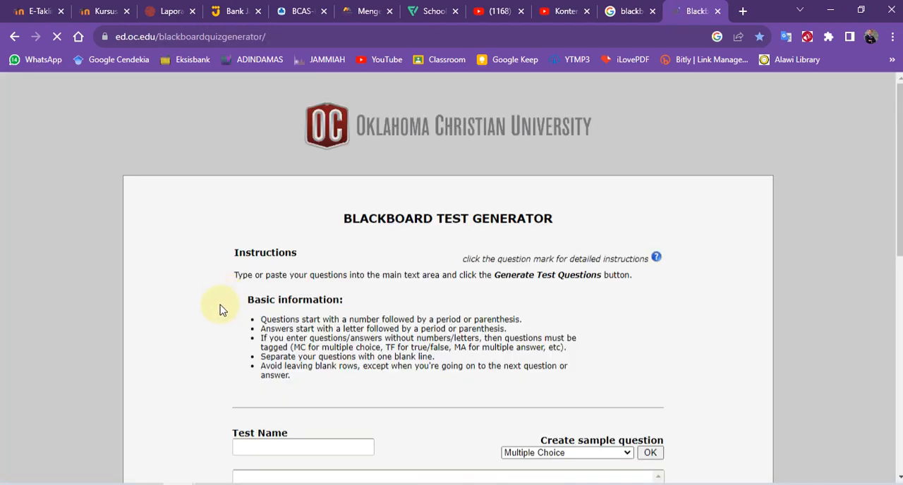
Name the test "Sesi 1" in the Blackboard Test Generator.
scroll(220, 310, down, 3)
scroll(221, 311, up, 2)
scroll(220, 311, down, 2)
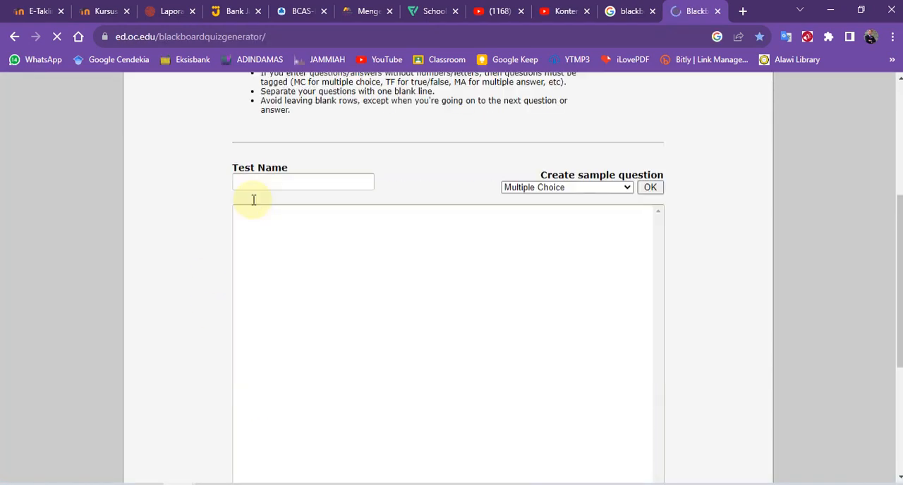
click(262, 181)
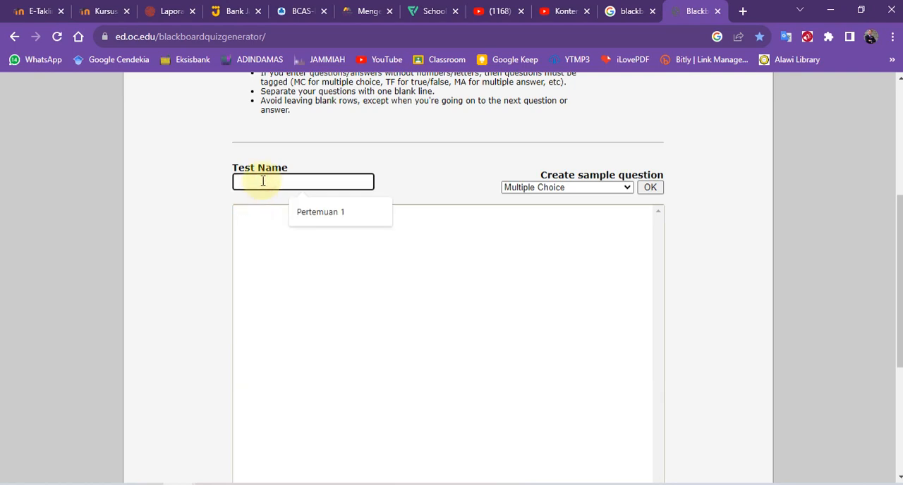
text(Q)
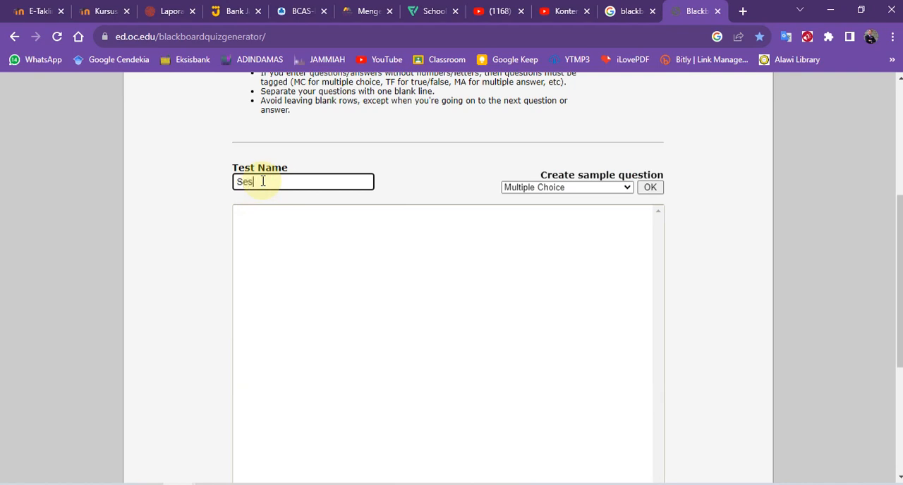
Paste the copied questions 1.1 to 1.10 with their answers as plain text into the main question area.
click(268, 227)
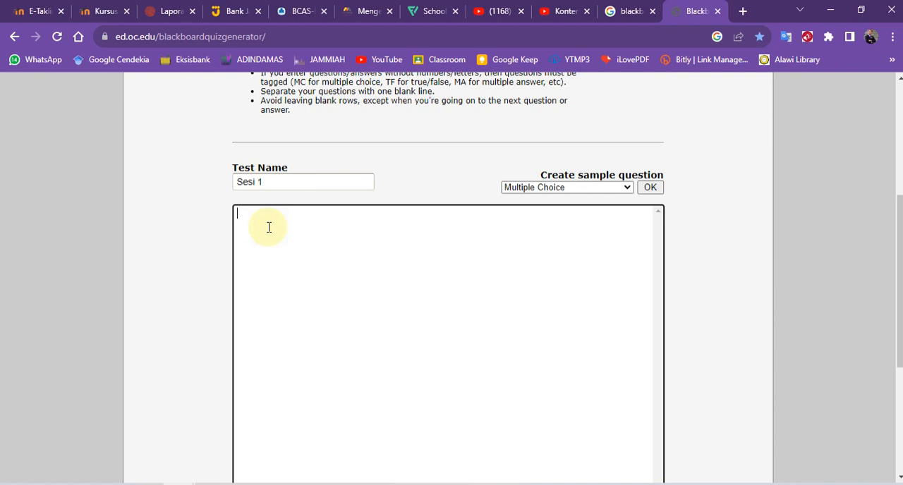
right_click(265, 224)
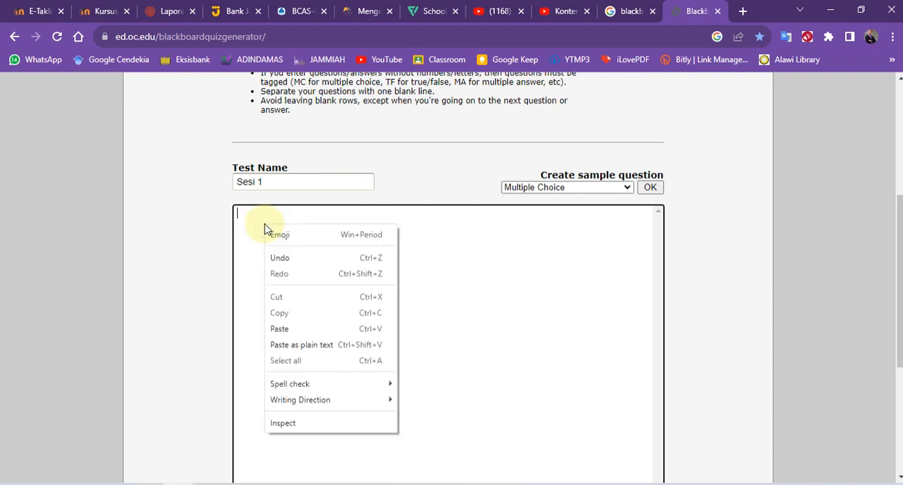
click(283, 341)
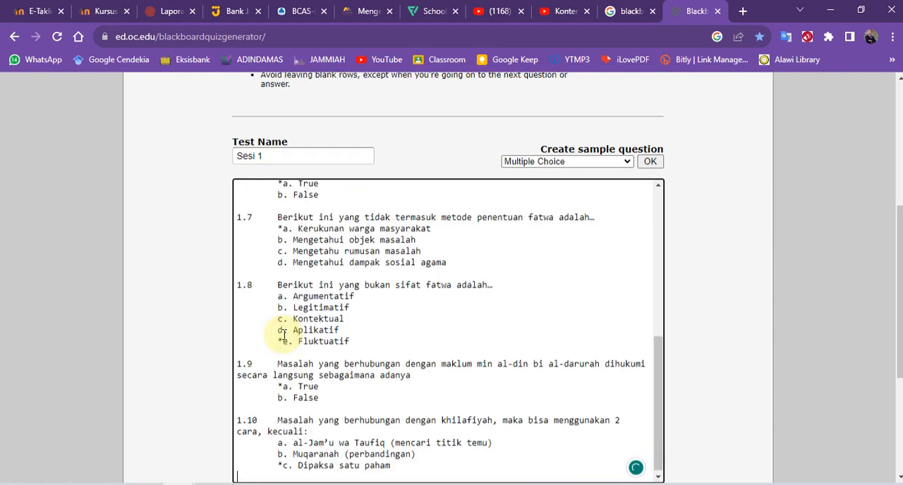
scroll(284, 336, up, 4)
scroll(284, 336, up, 2)
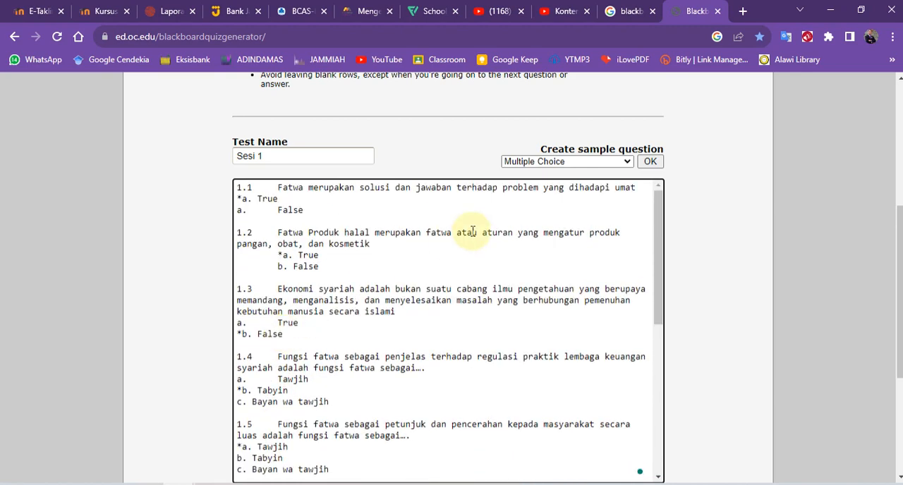
Add a Multiple Choice sample question to the pasted questions.
click(558, 162)
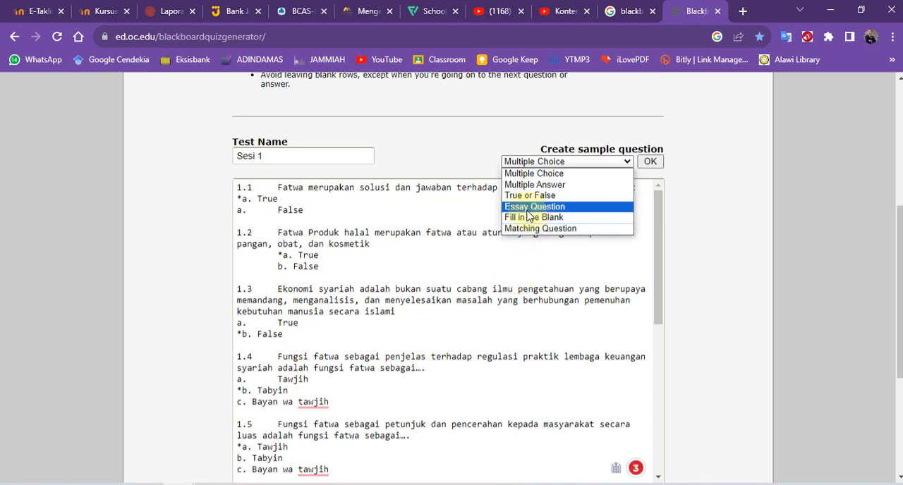
click(534, 174)
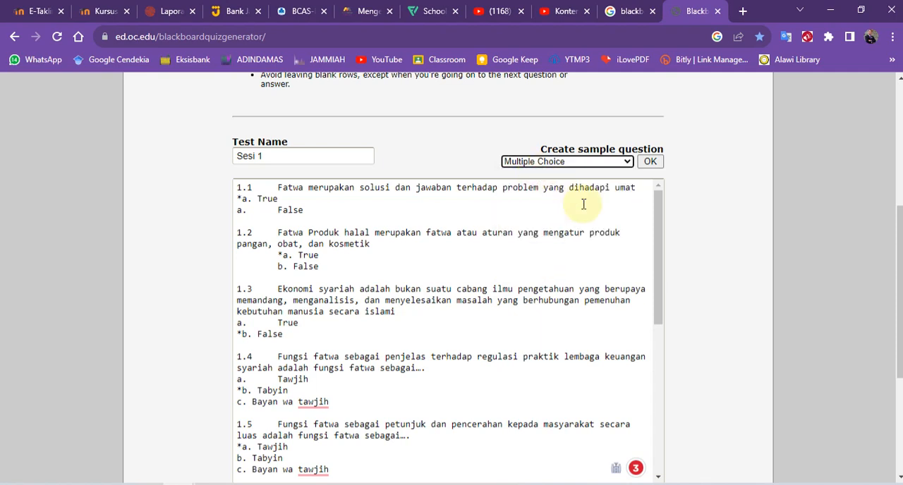
click(582, 160)
click(654, 166)
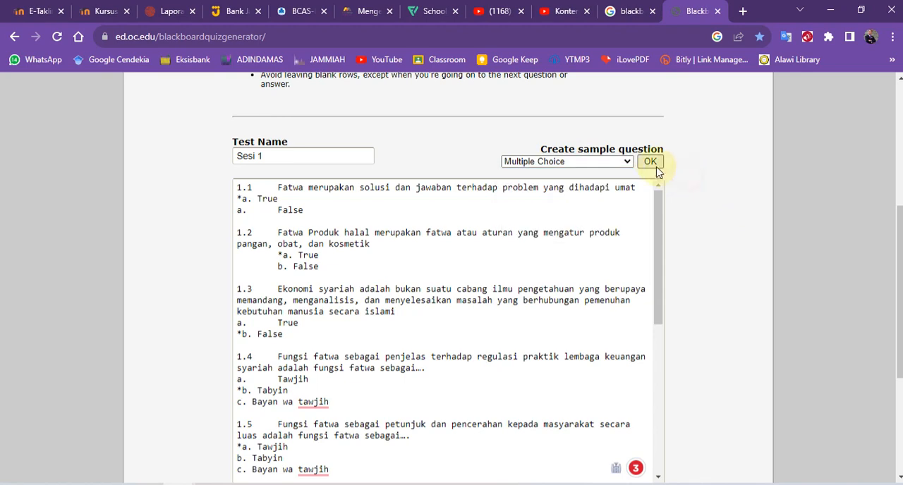
click(649, 164)
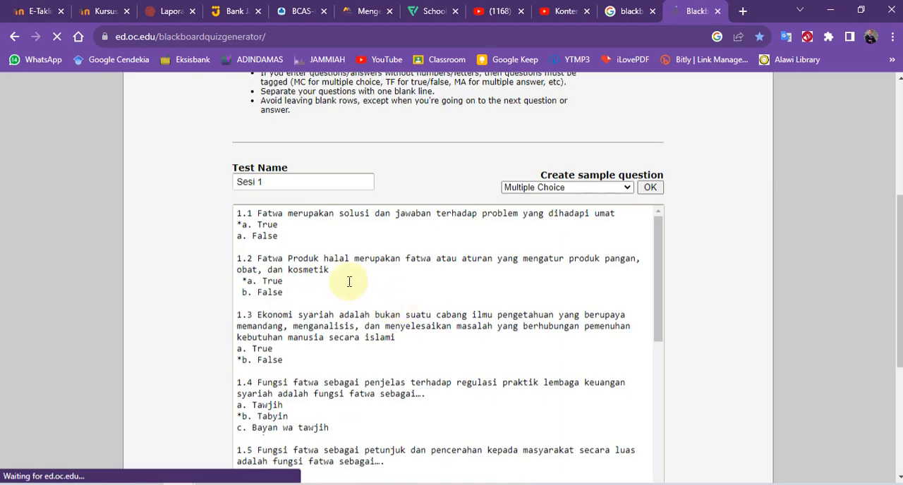
Generate the test questions from the entered question text.
scroll(349, 281, down, 6)
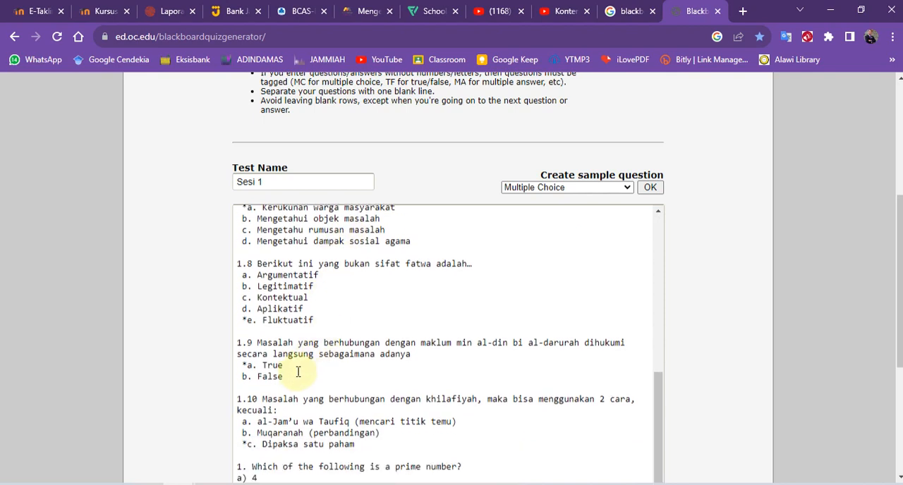
scroll(298, 372, down, 2)
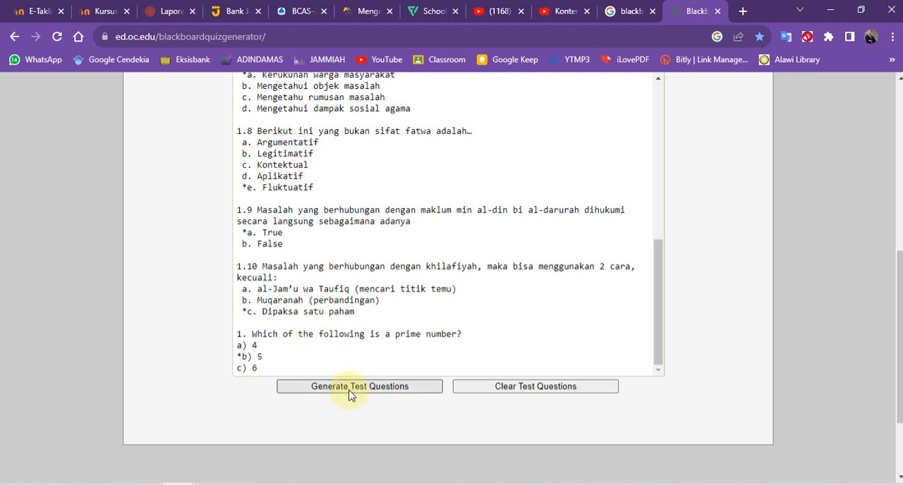
scroll(325, 348, down, 2)
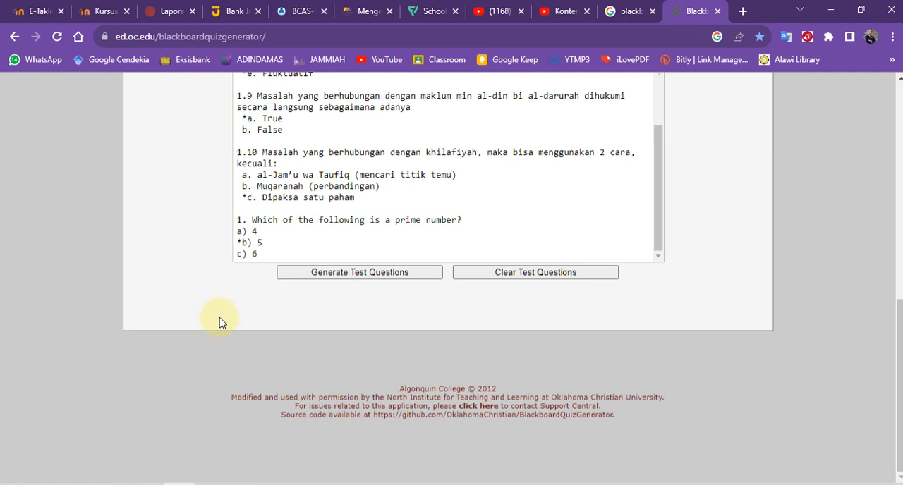
scroll(219, 323, up, 1)
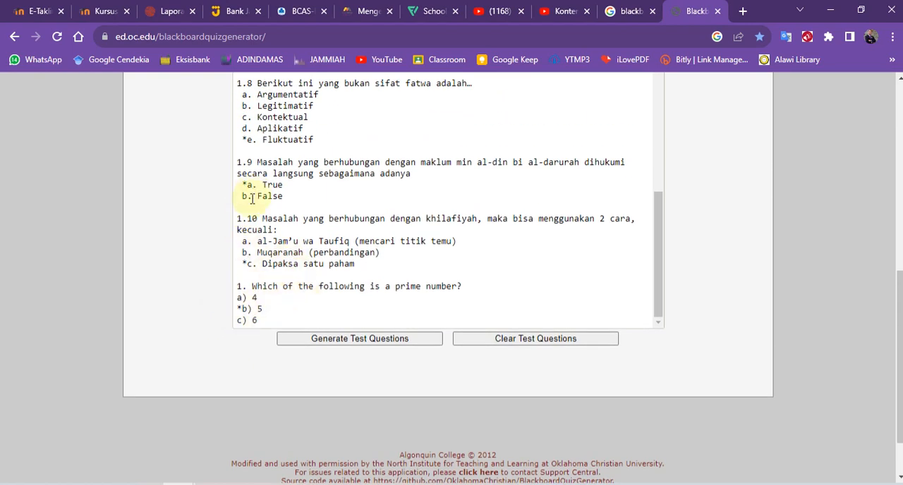
click(367, 344)
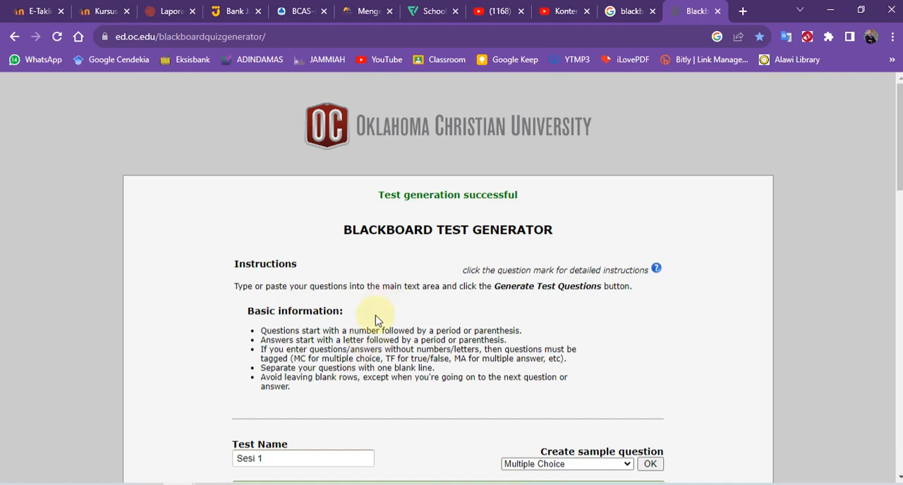
Look through the generated questions down to the prime number sample question and select the sample's full text.
scroll(376, 321, down, 3)
scroll(375, 321, down, 10)
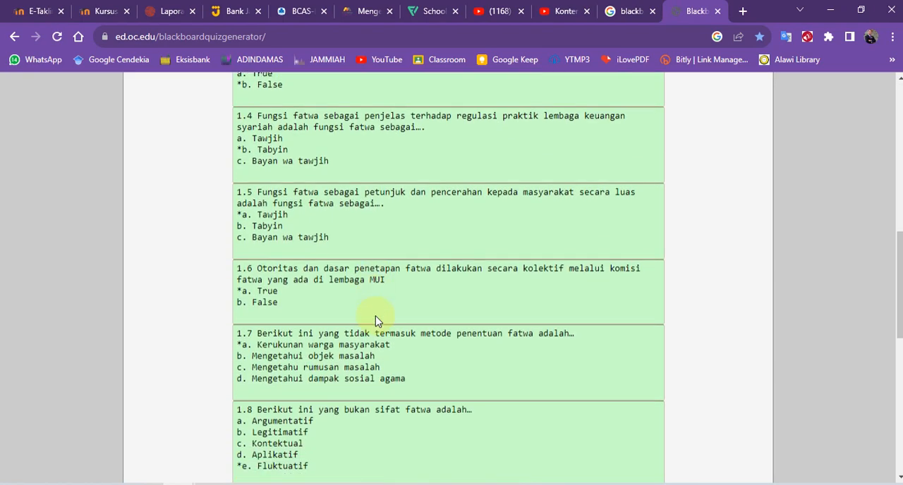
scroll(376, 321, down, 1)
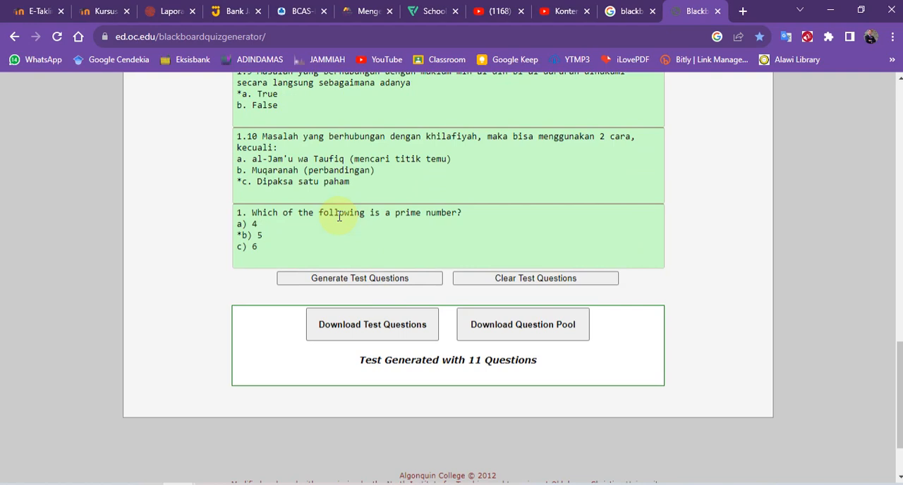
mouse_move(340, 216)
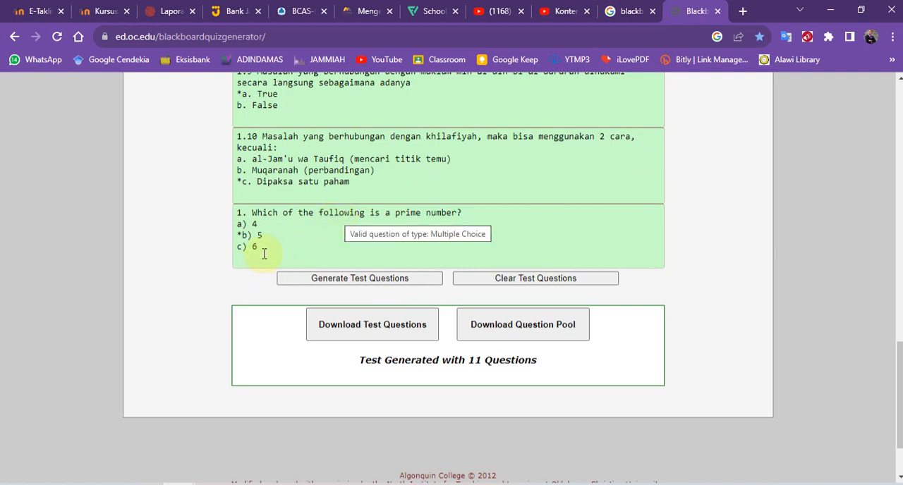
drag(265, 254, 238, 212)
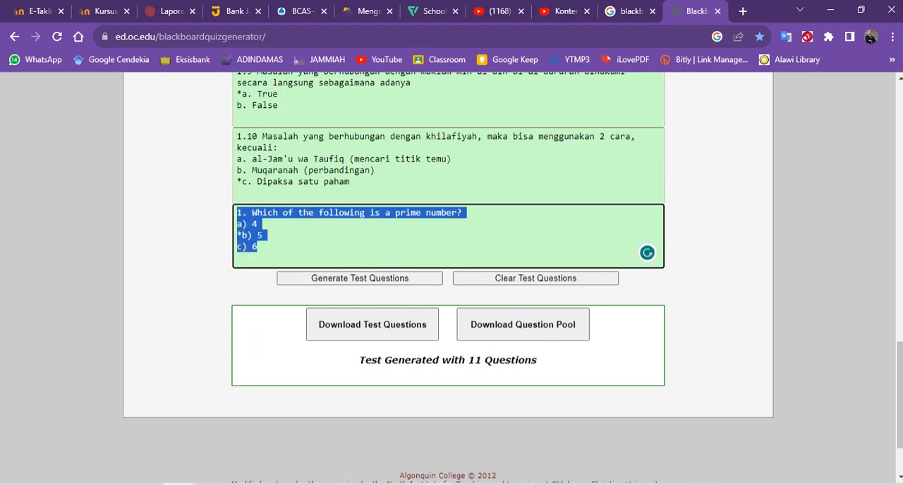
Switch to Word, look through the question document around and past question 1.10, and return to the generator in Chrome.
click(211, 484)
click(273, 396)
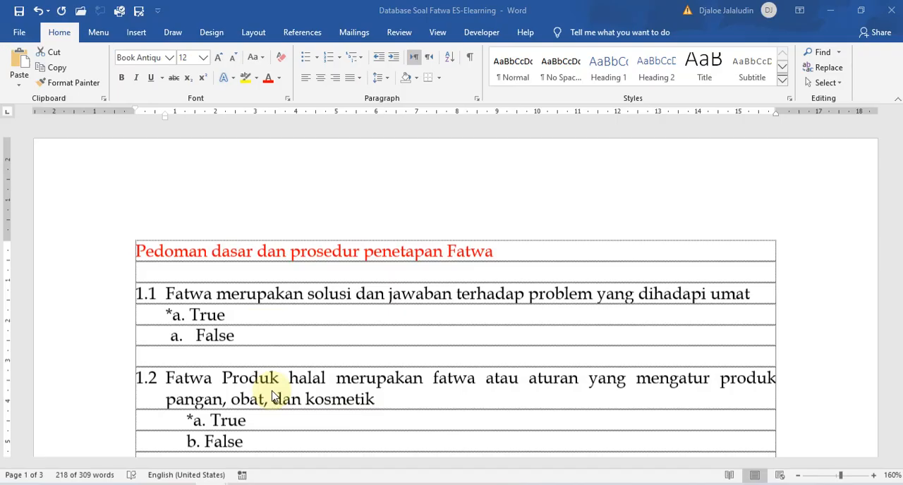
scroll(272, 392, down, 10)
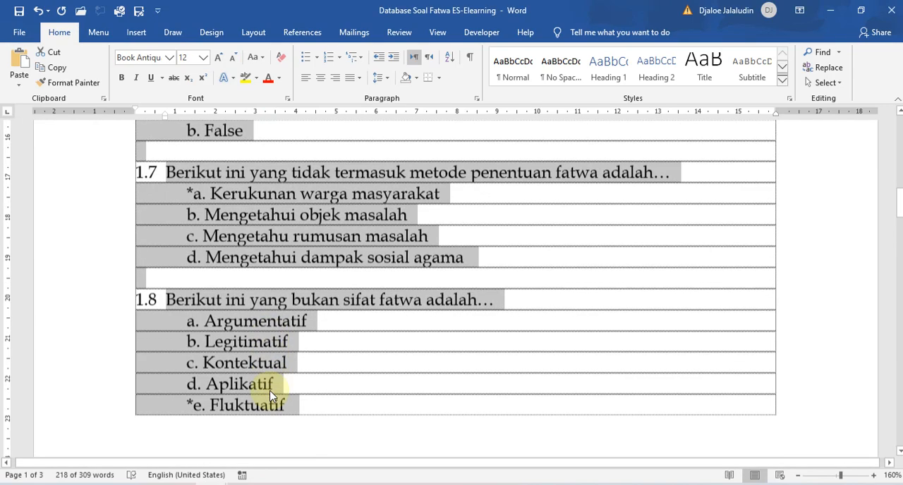
scroll(269, 392, down, 10)
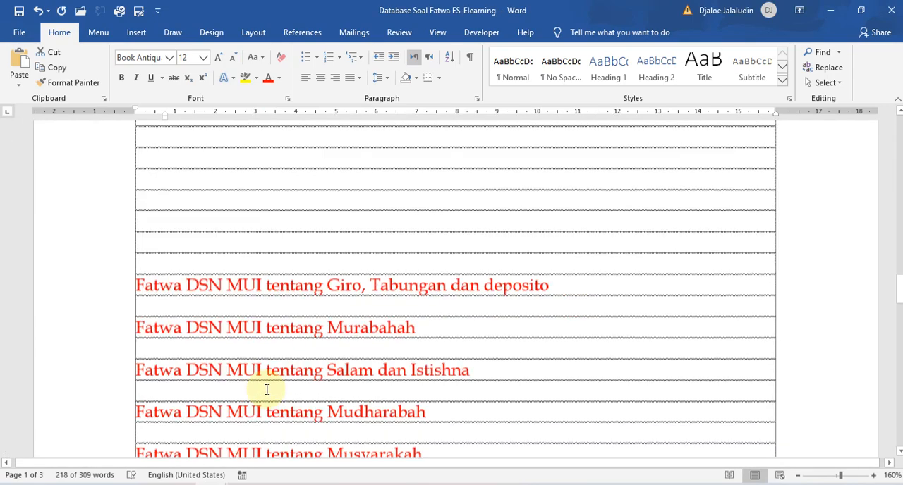
scroll(266, 390, up, 6)
scroll(267, 389, up, 1)
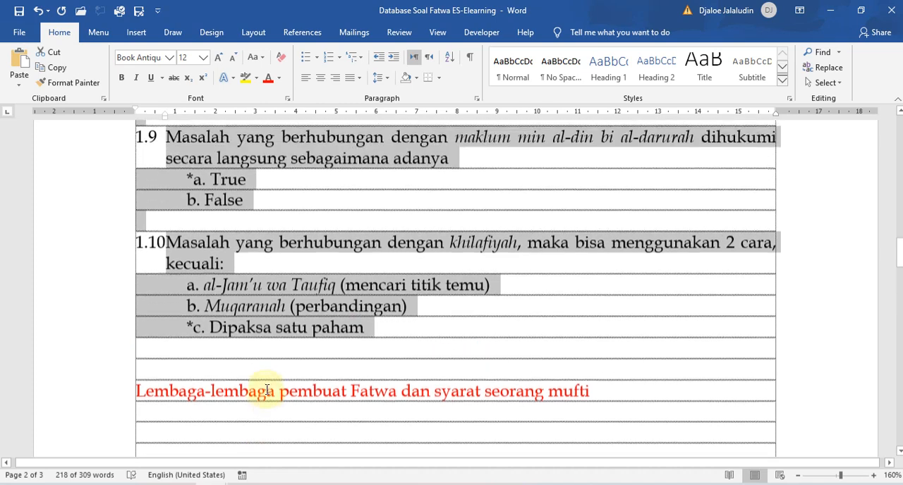
scroll(267, 390, down, 1)
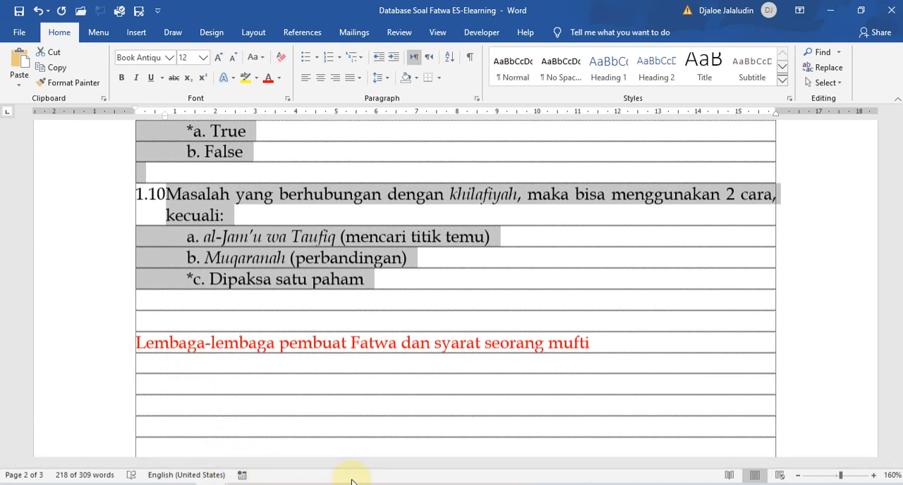
mouse_move(177, 482)
click(233, 434)
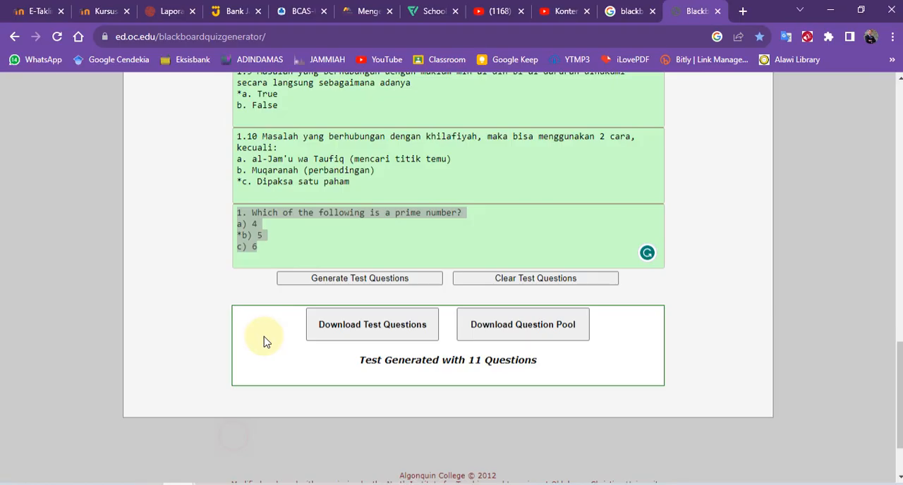
Delete the prime number sample question's text and regenerate the test questions.
click(274, 244)
key(ctrl+a)
key(BackSpace)
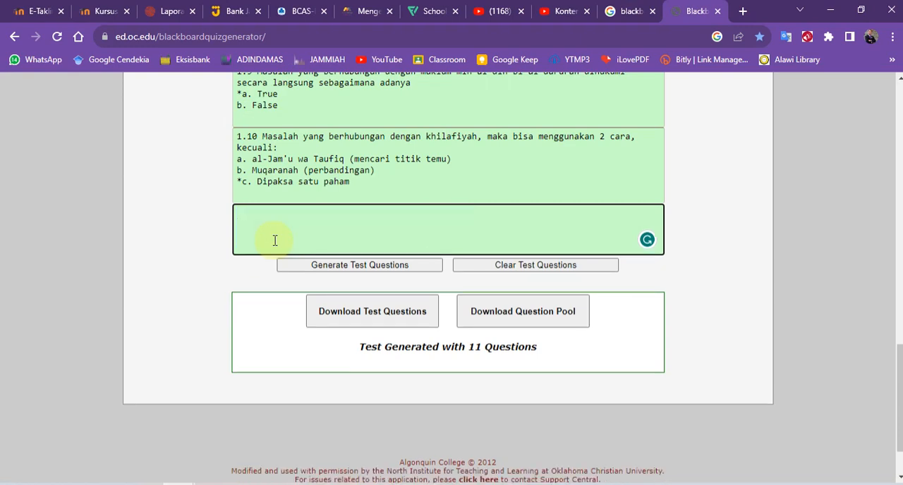
click(348, 265)
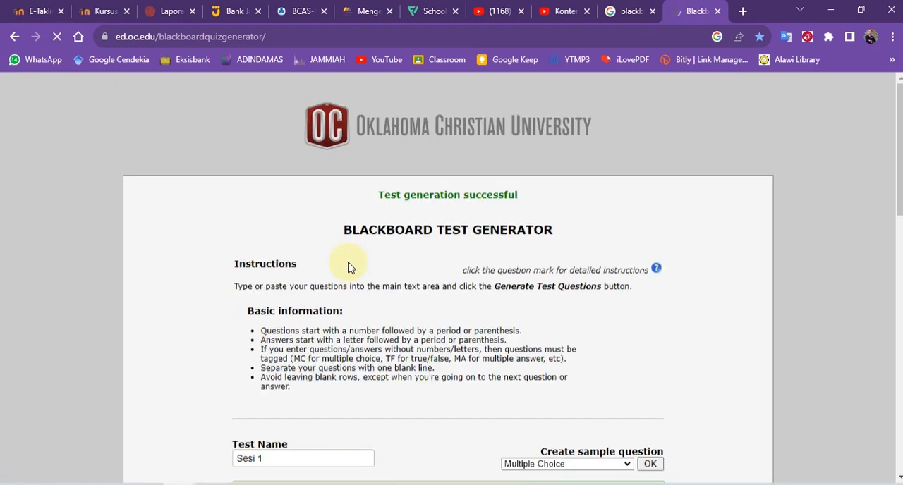
Review the regenerated questions 1.1 to 1.10 and their starred answers.
scroll(349, 326, down, 5)
scroll(321, 302, up, 2)
scroll(314, 311, down, 10)
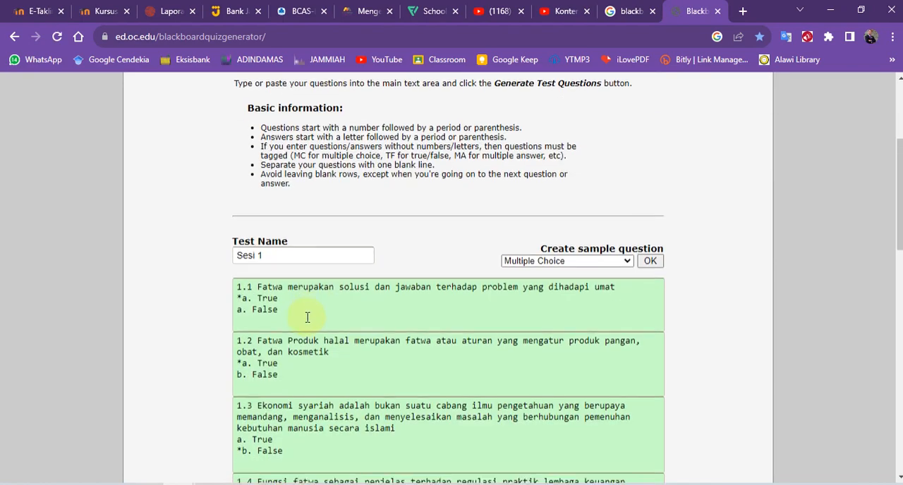
scroll(307, 320, up, 3)
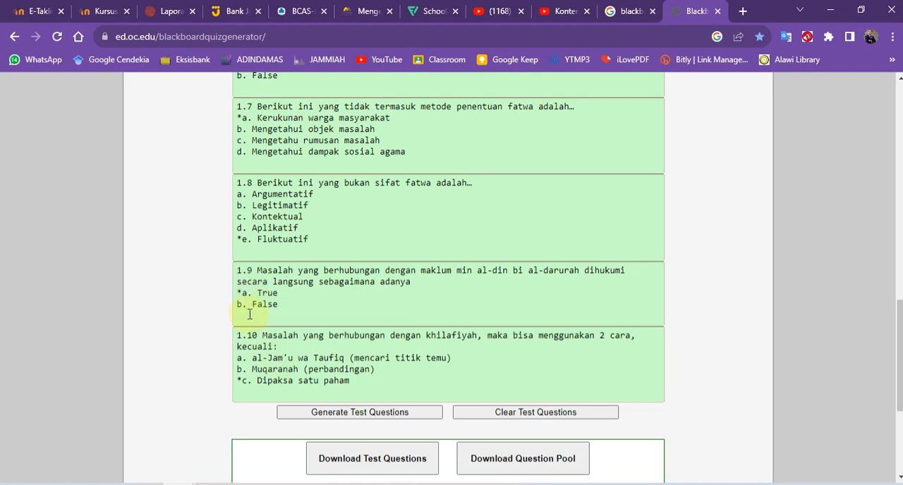
scroll(289, 343, up, 12)
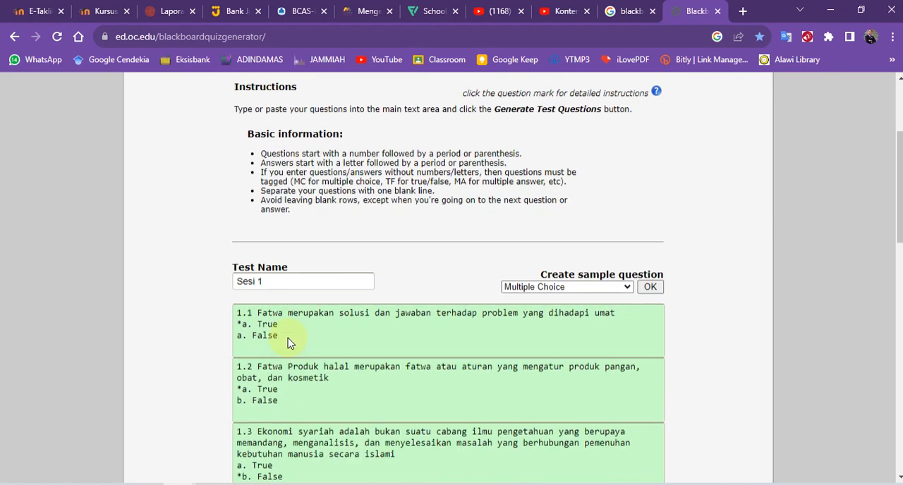
Download the generated questions as a question pool and open the downloaded Sesi1.zip archive.
scroll(290, 343, down, 13)
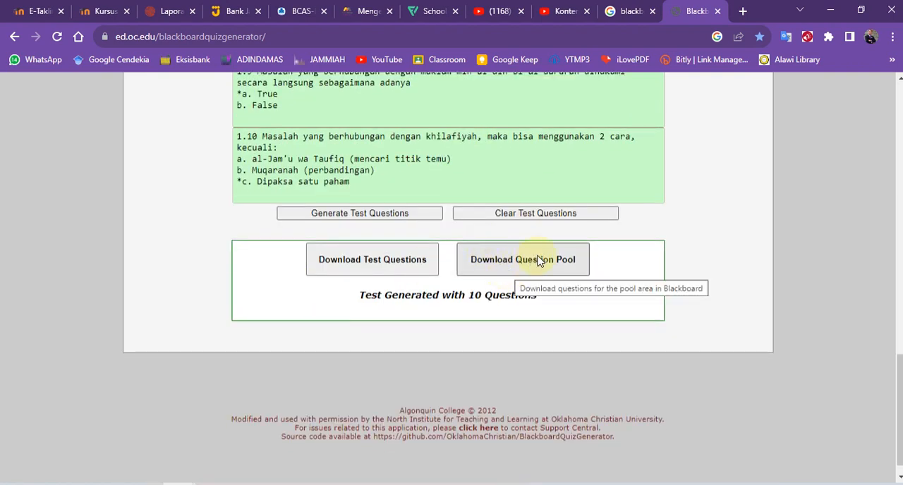
click(540, 259)
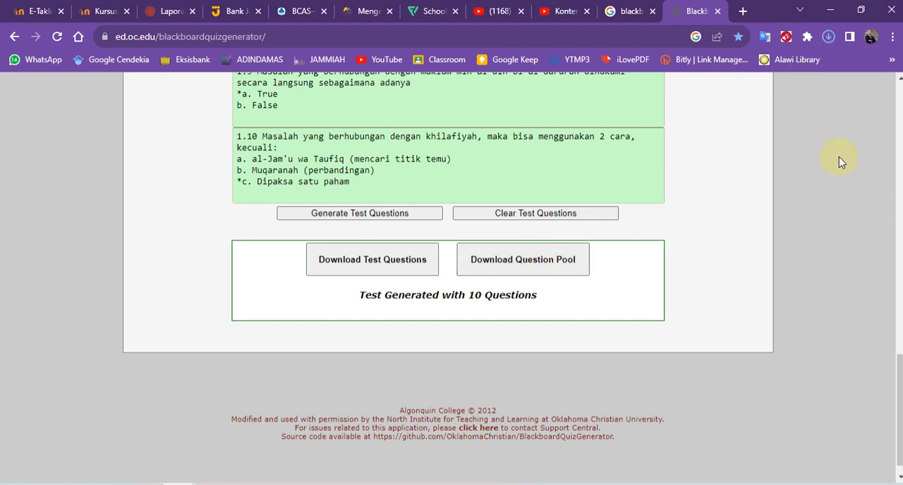
click(829, 38)
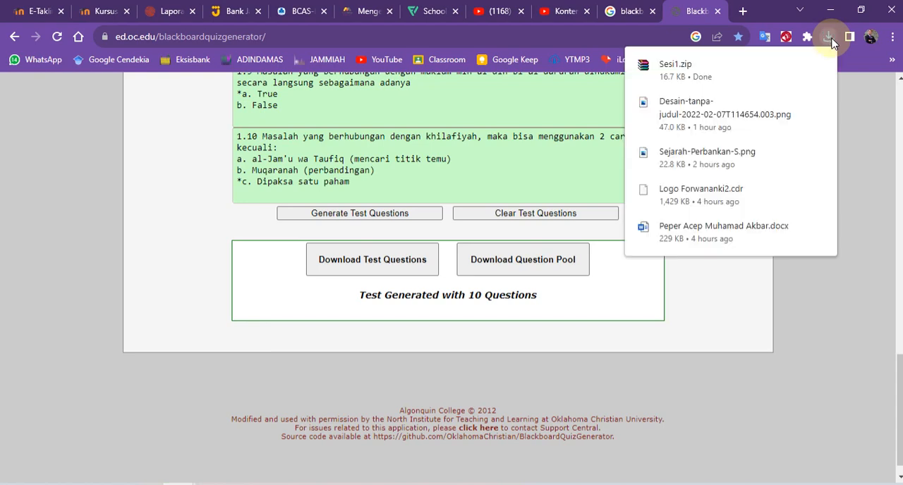
click(795, 58)
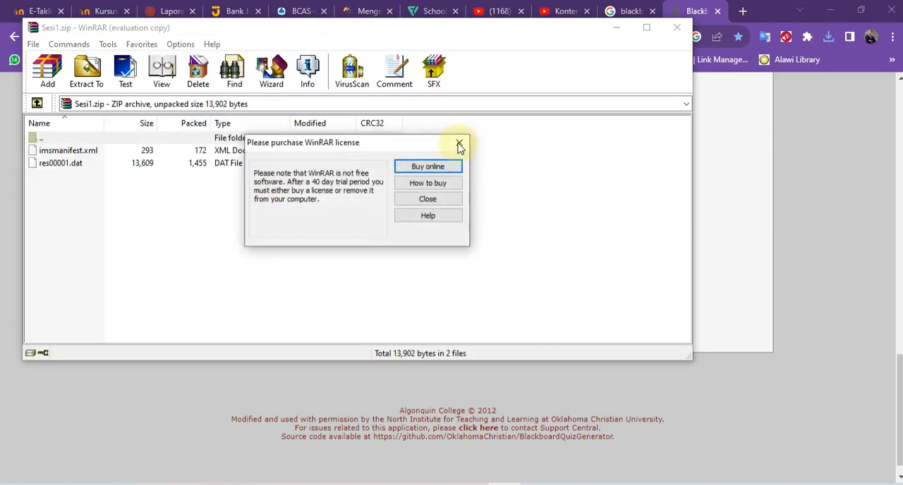
Dismiss the WinRAR licence notice, switch to the E-Taklim login page and sign in with the prefilled account.
click(459, 145)
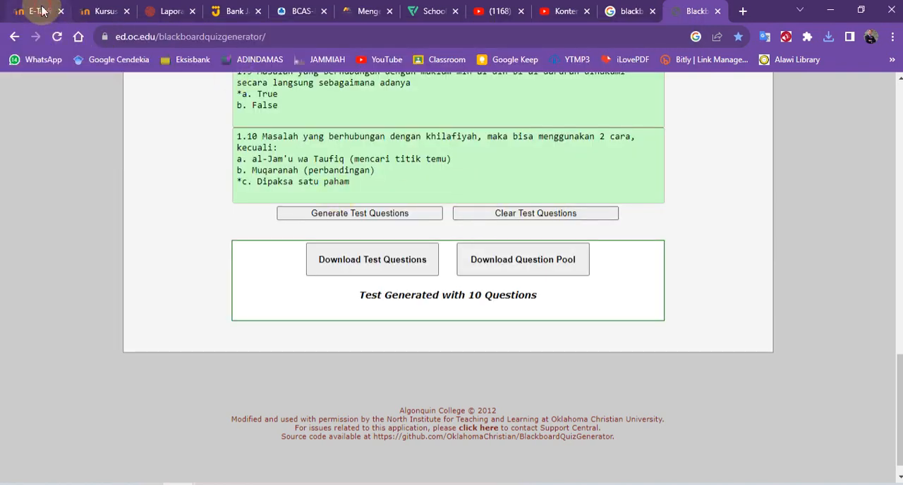
click(42, 11)
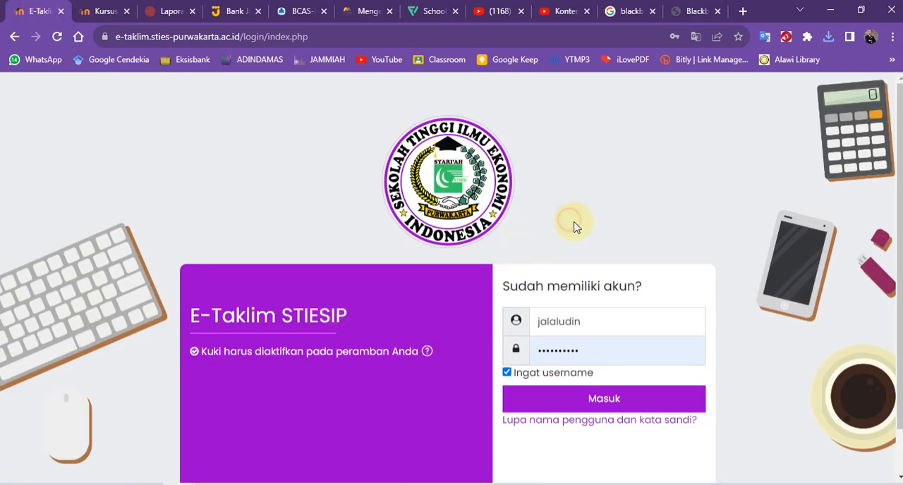
scroll(574, 233, down, 1)
click(585, 346)
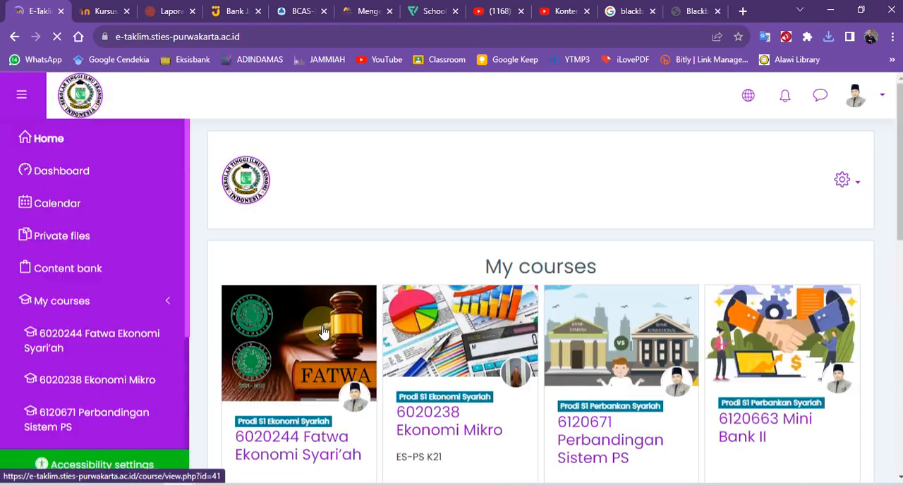
Open the 6120633 Sejarah PS course and go to its Pertemuan 1 section.
scroll(323, 332, down, 7)
scroll(579, 293, up, 2)
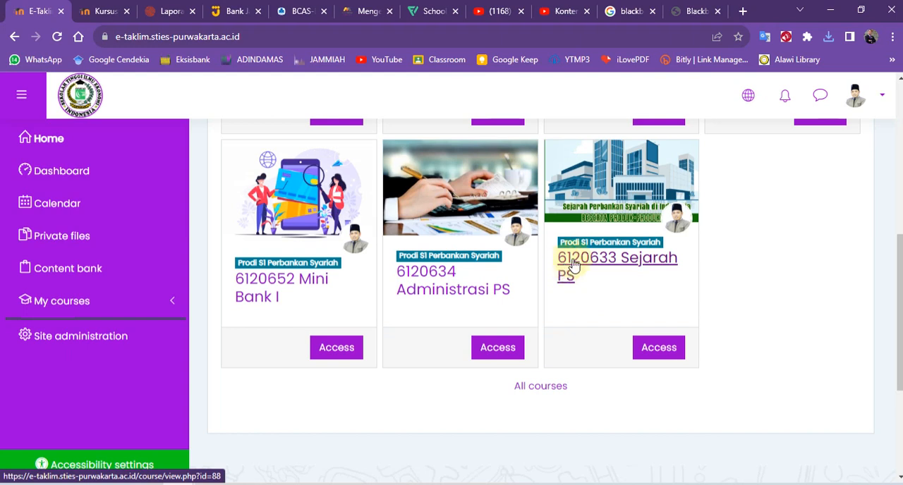
click(574, 264)
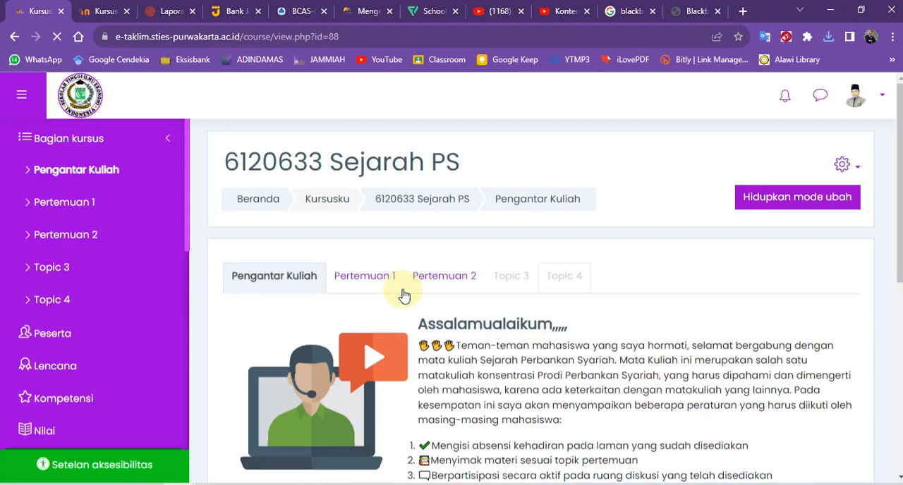
click(355, 279)
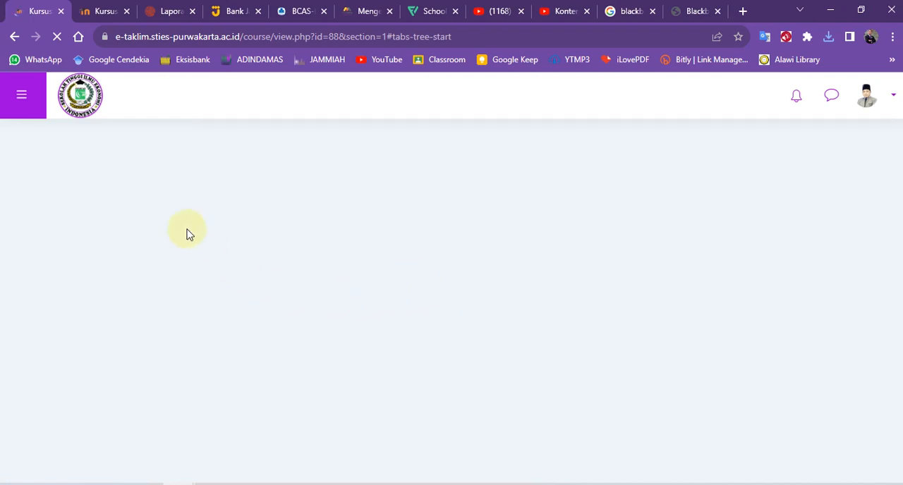
Look through the Pertemuan 1 activities and turn on editing mode for the course.
scroll(406, 302, down, 4)
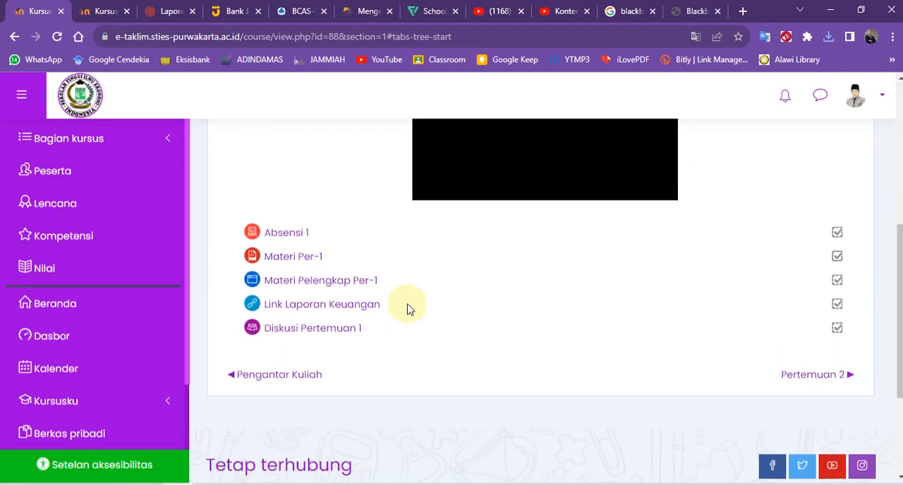
scroll(313, 315, up, 2)
scroll(333, 333, down, 2)
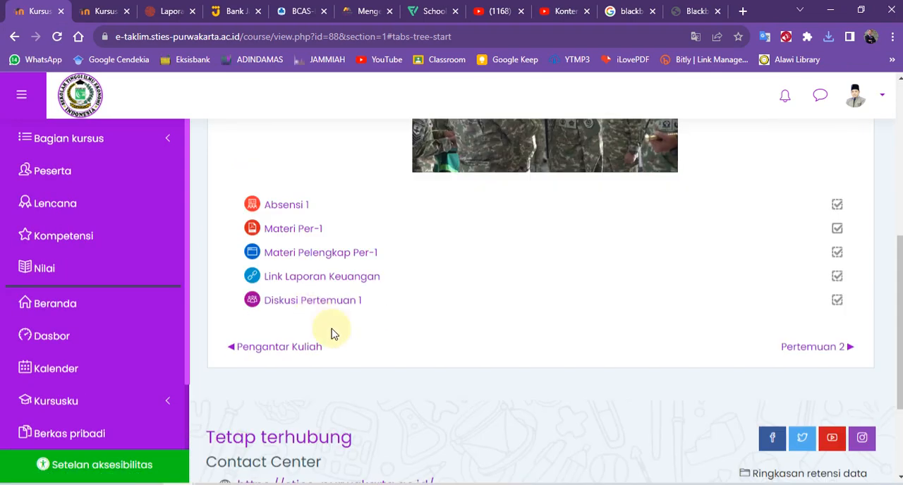
scroll(334, 334, down, 1)
scroll(400, 285, up, 2)
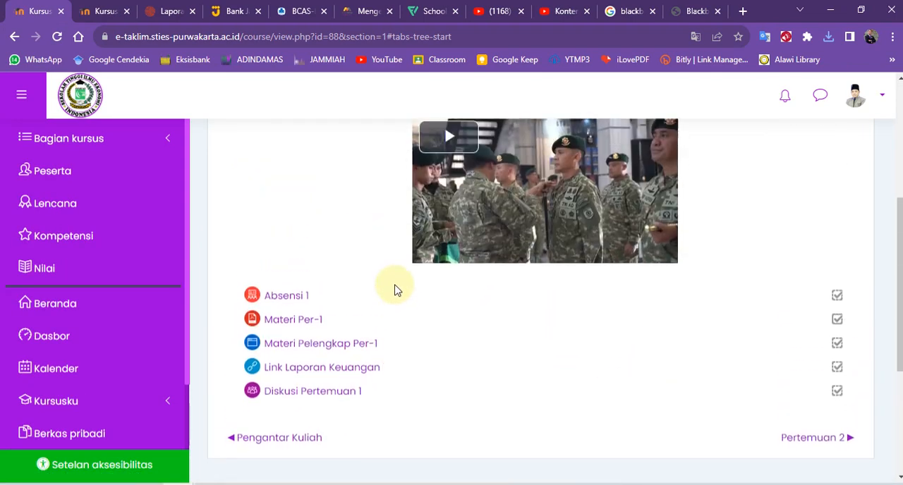
scroll(732, 306, up, 3)
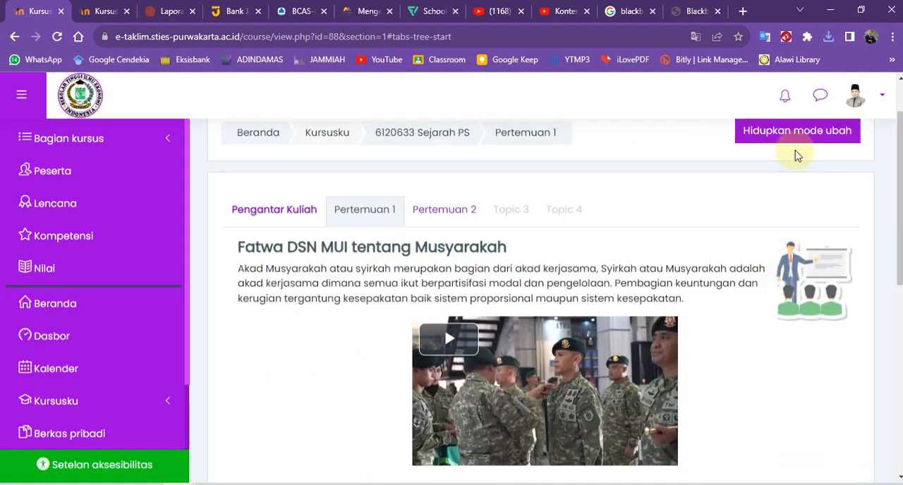
click(792, 139)
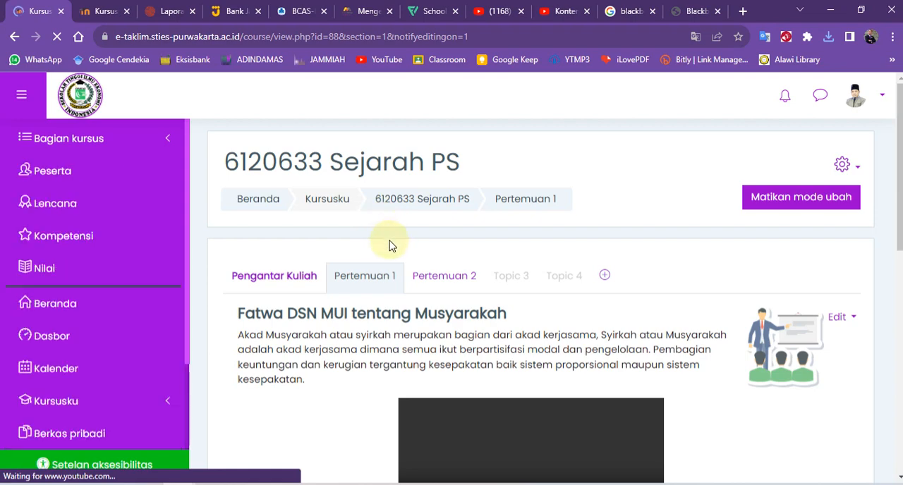
Add a new Kuis activity to the end of the Pertemuan 1 section.
scroll(389, 242, down, 5)
scroll(563, 327, down, 1)
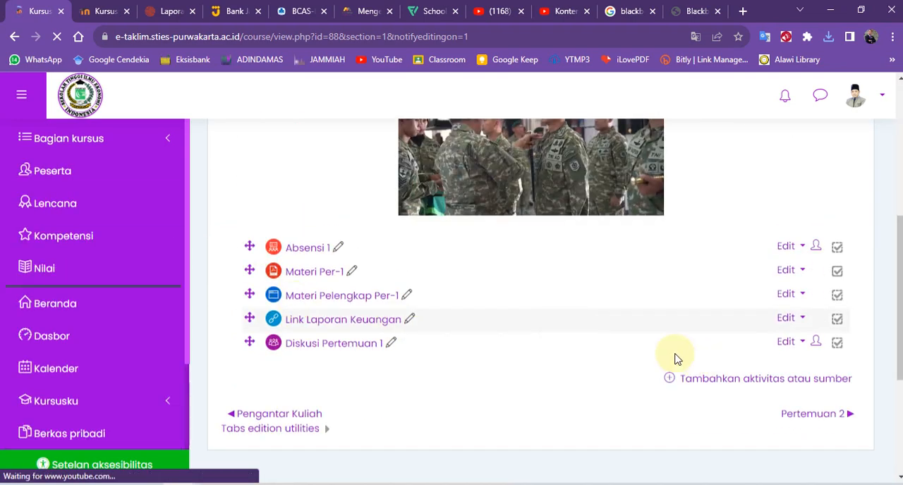
click(728, 381)
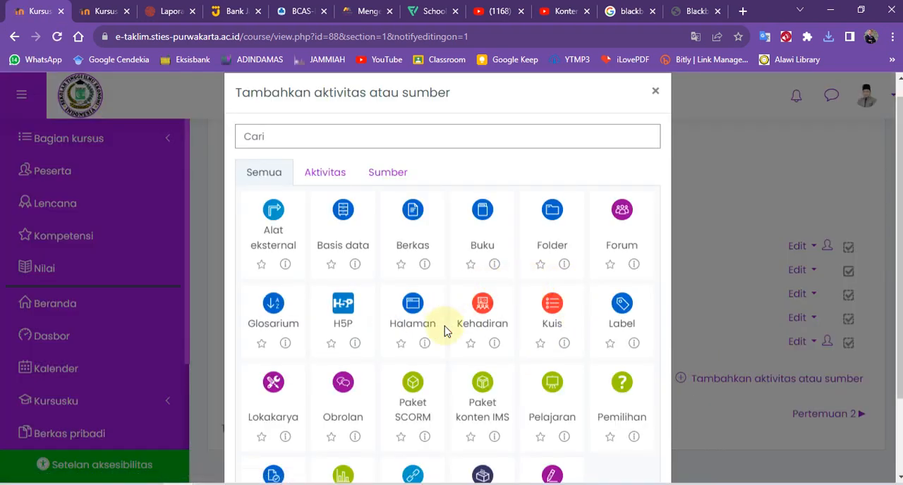
click(551, 309)
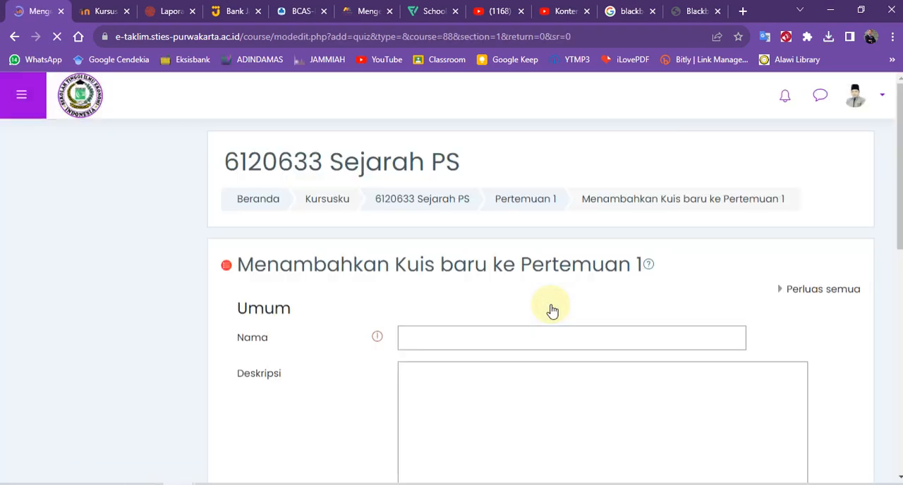
Name the new quiz "Kuis Per-1".
scroll(420, 322, down, 2)
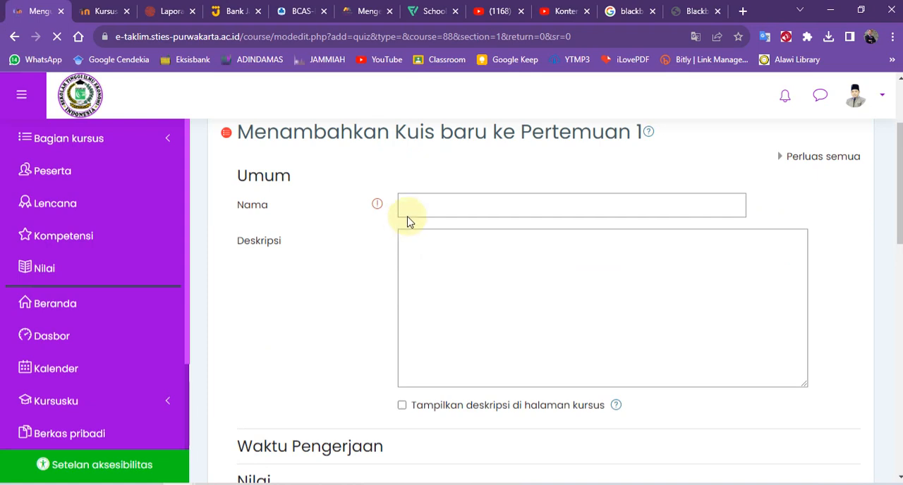
click(471, 202)
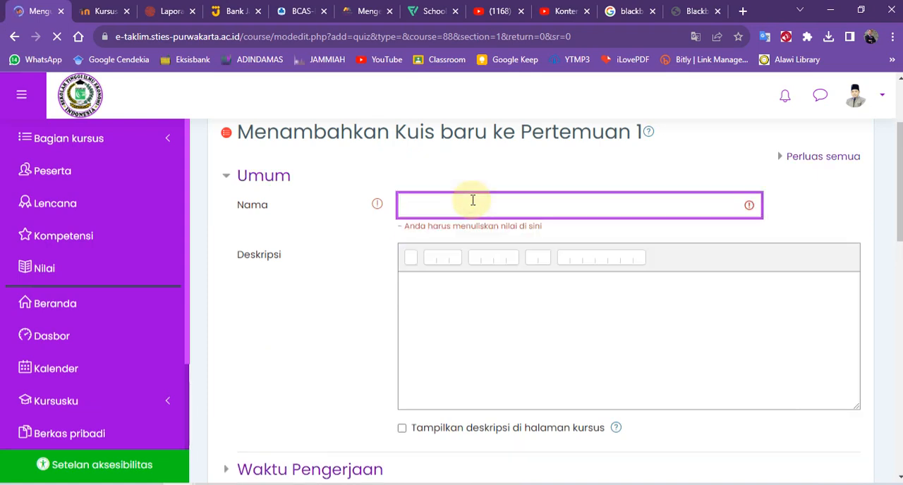
click(473, 201)
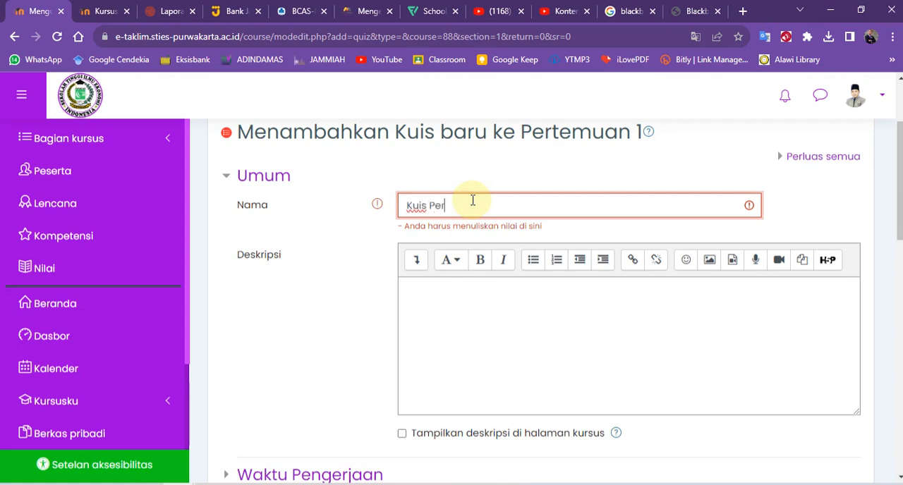
text(Kuis Per-1)
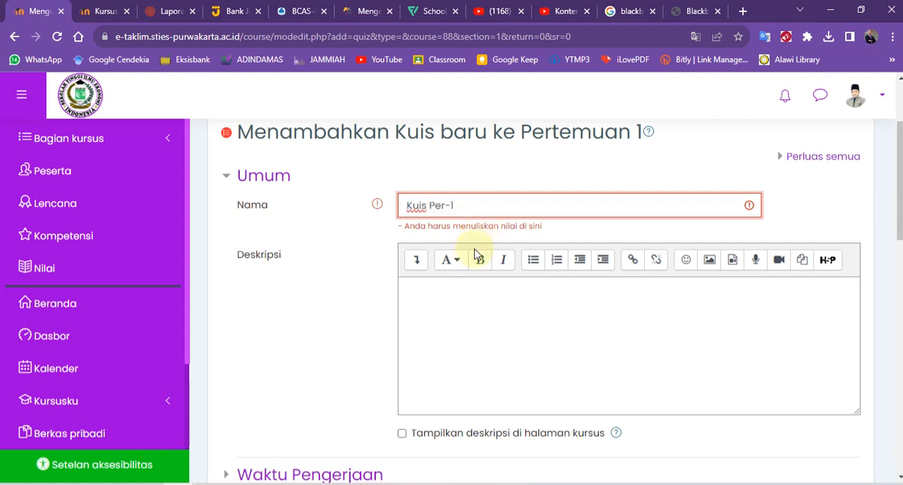
Enter the quiz description "Silahkan jawab pertanyaan dan pernyataan dibawah ini dengan baik dan benar!!!".
click(427, 289)
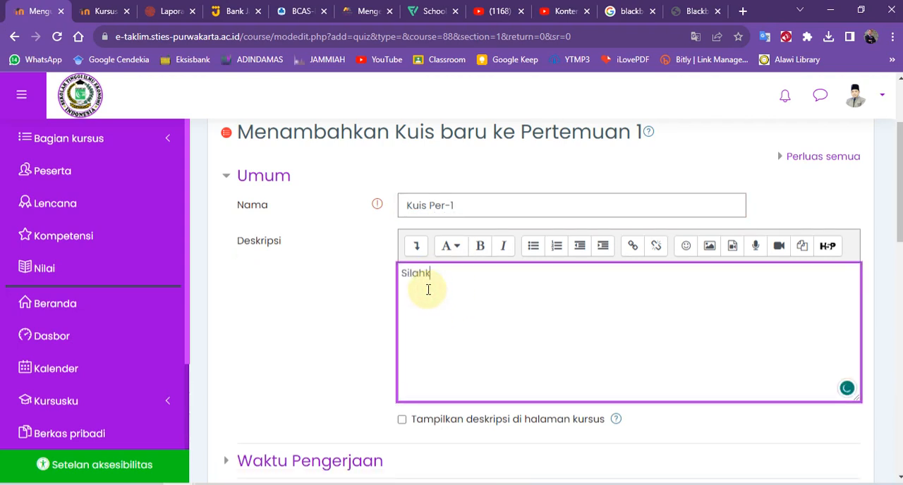
text(Silahkan dis)
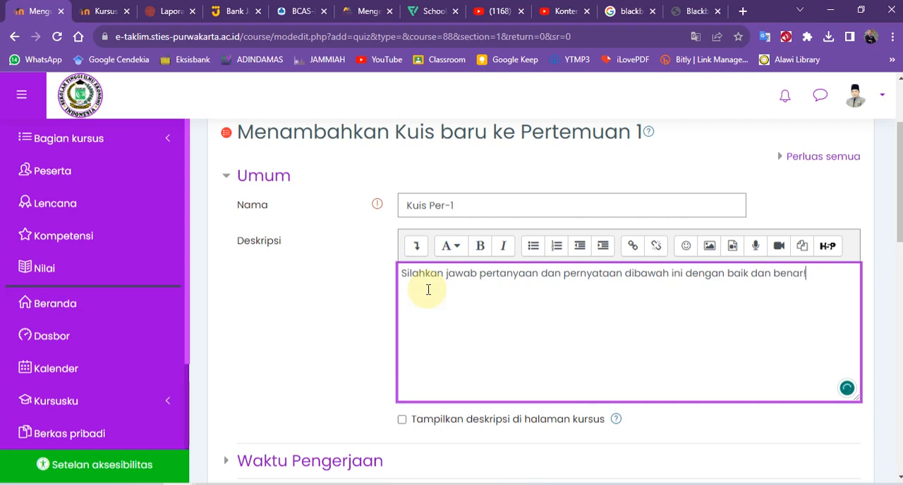
key(ctrl+a)
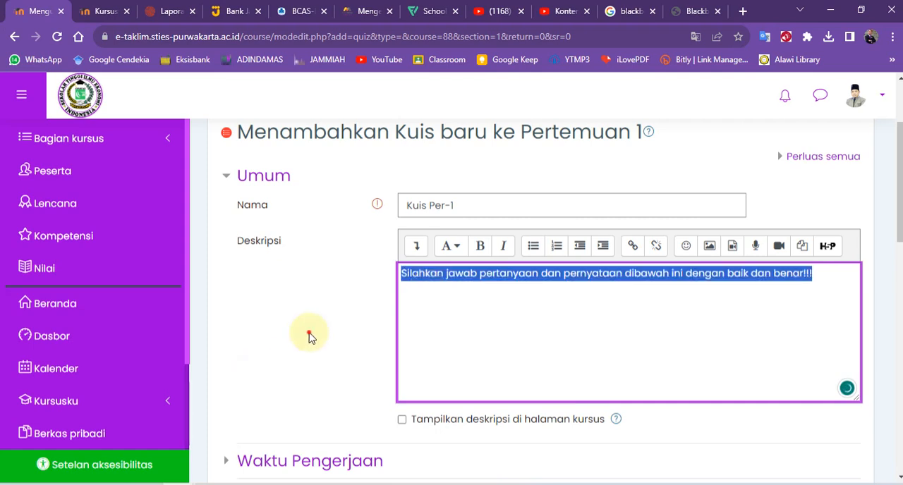
click(306, 332)
Expand the Waktu Pengerjaan settings, enable the Kuis dimulai date and check its day and hour choices.
scroll(290, 334, down, 3)
click(286, 268)
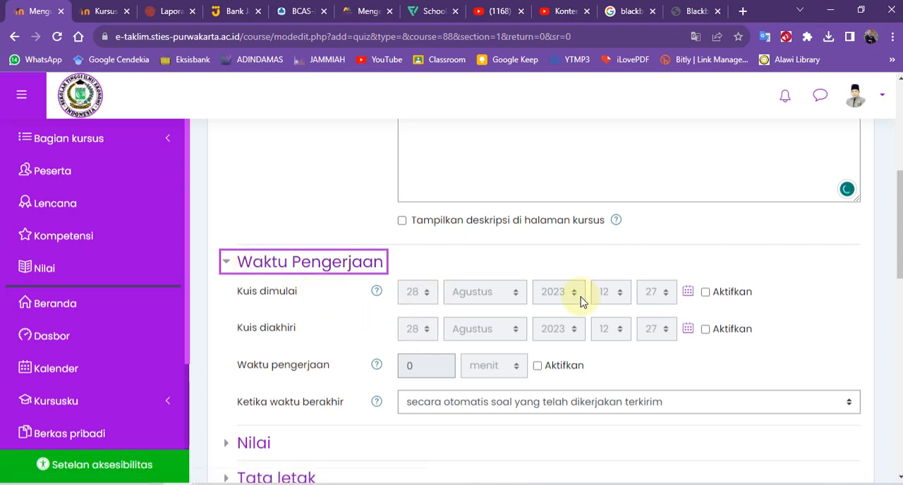
click(706, 292)
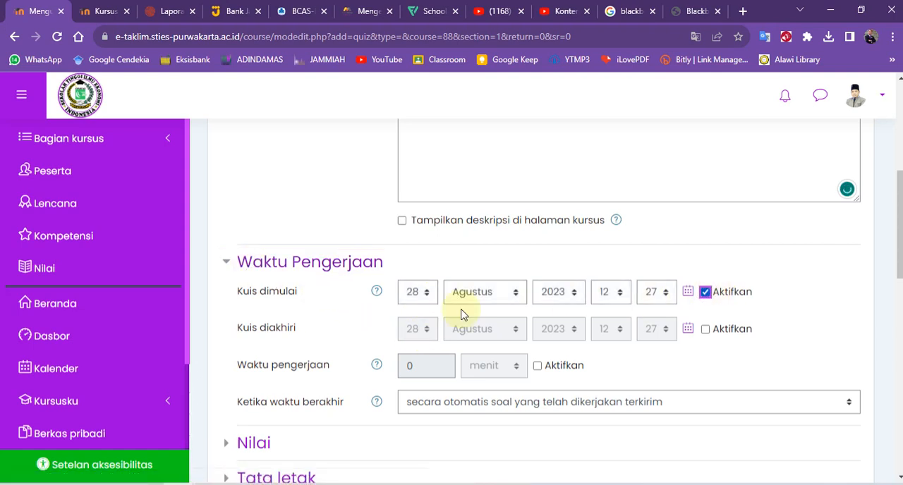
click(427, 298)
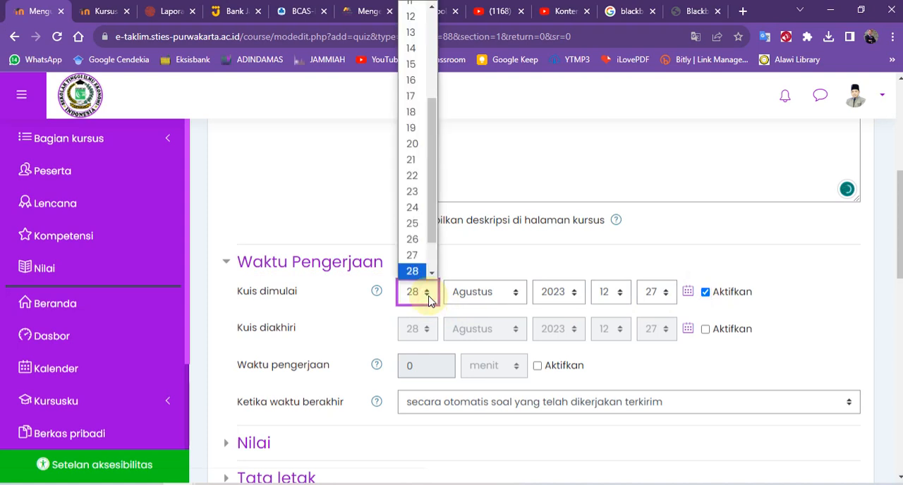
click(616, 299)
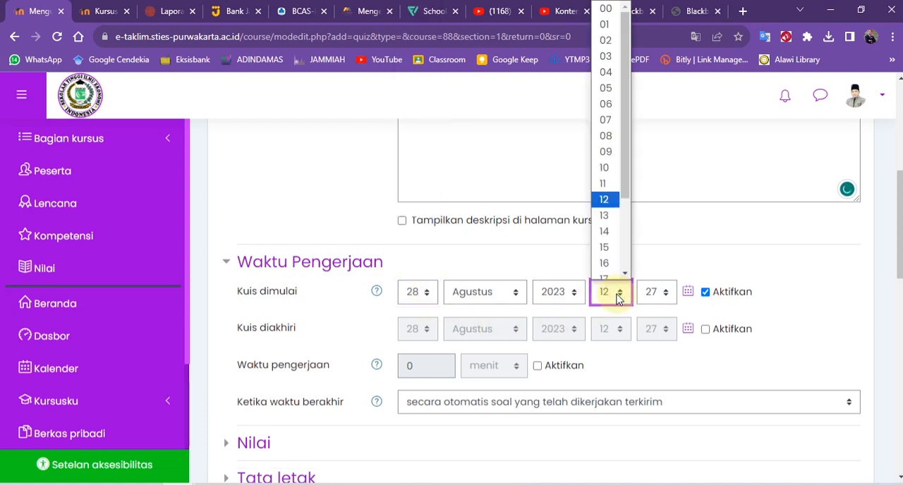
click(686, 266)
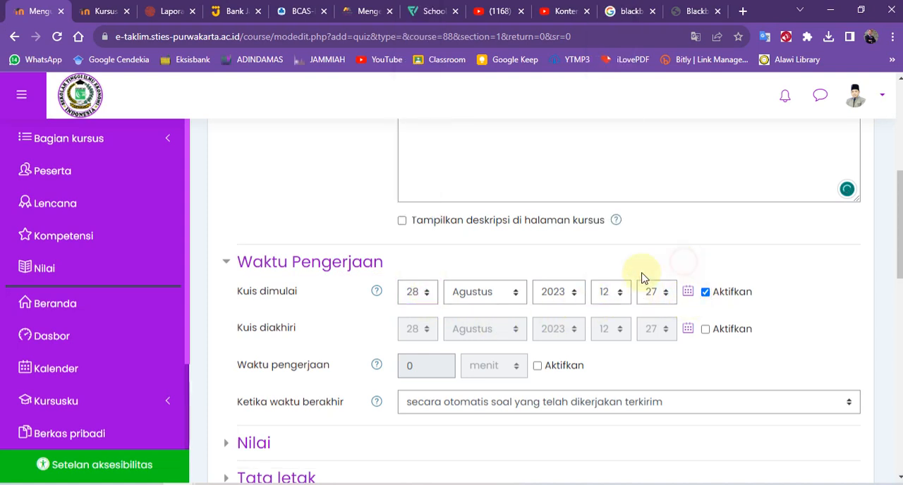
click(706, 330)
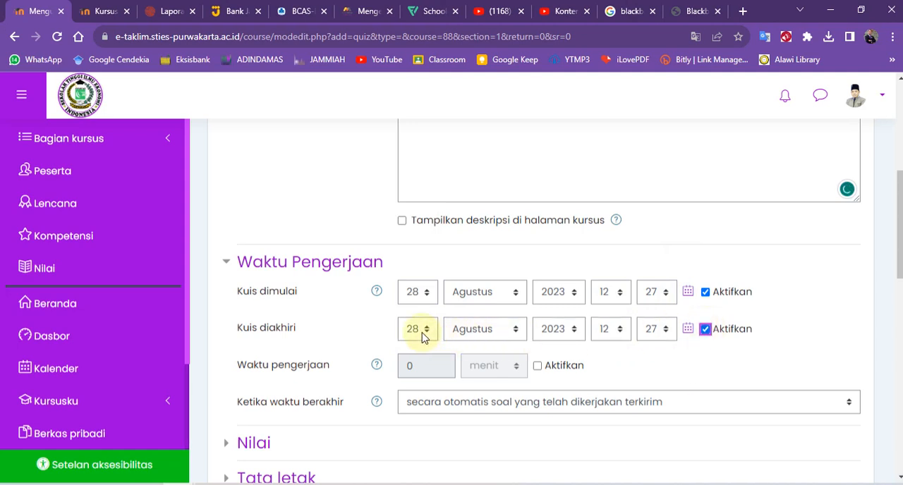
click(708, 330)
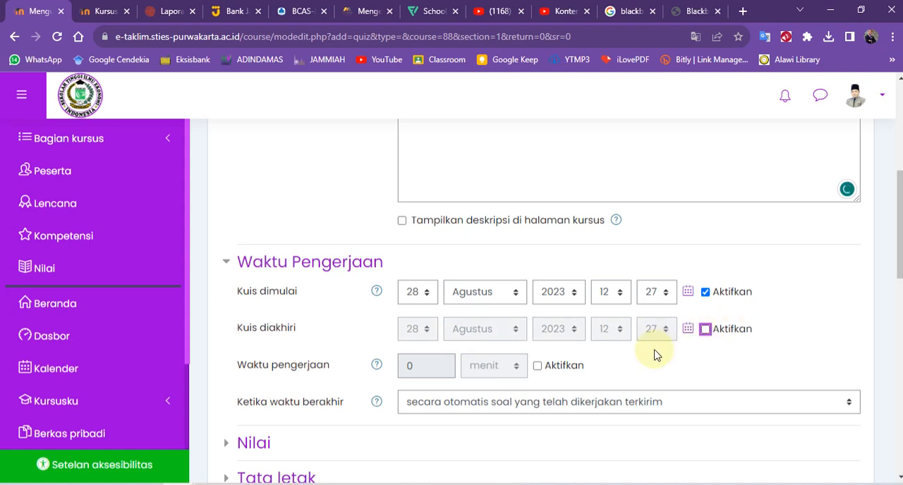
click(706, 354)
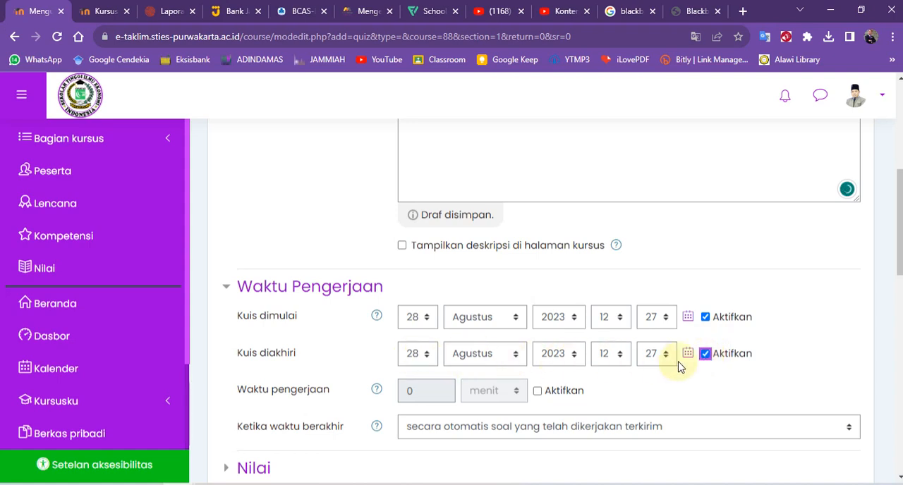
click(705, 354)
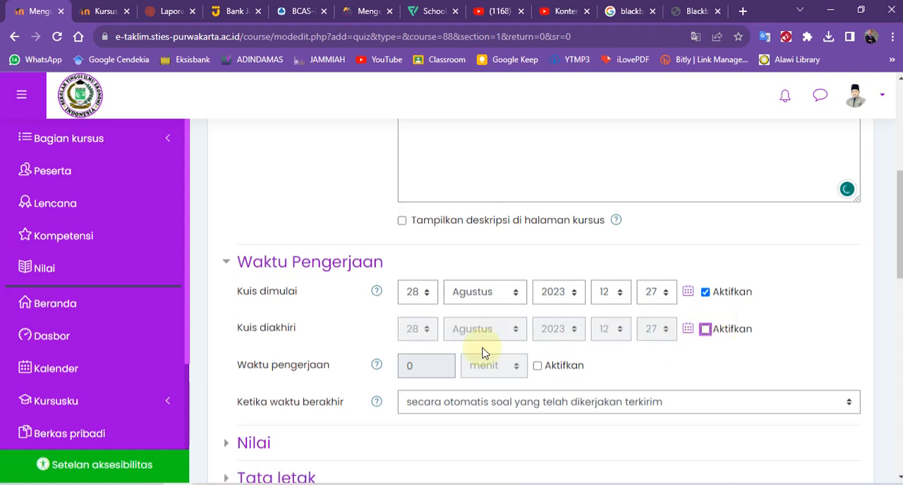
scroll(334, 299, down, 2)
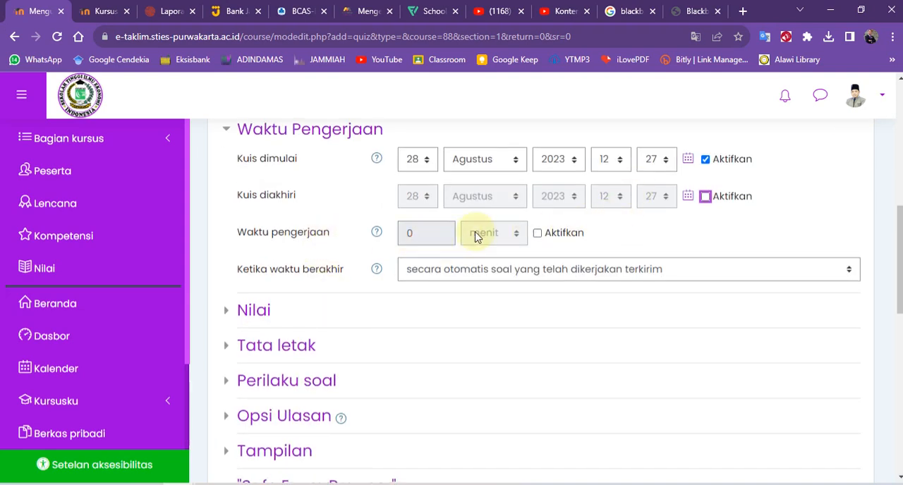
click(706, 160)
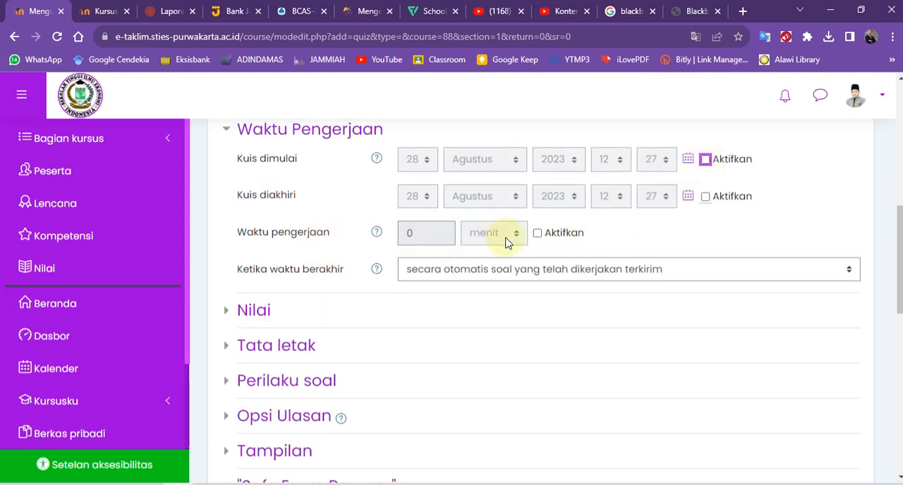
click(537, 234)
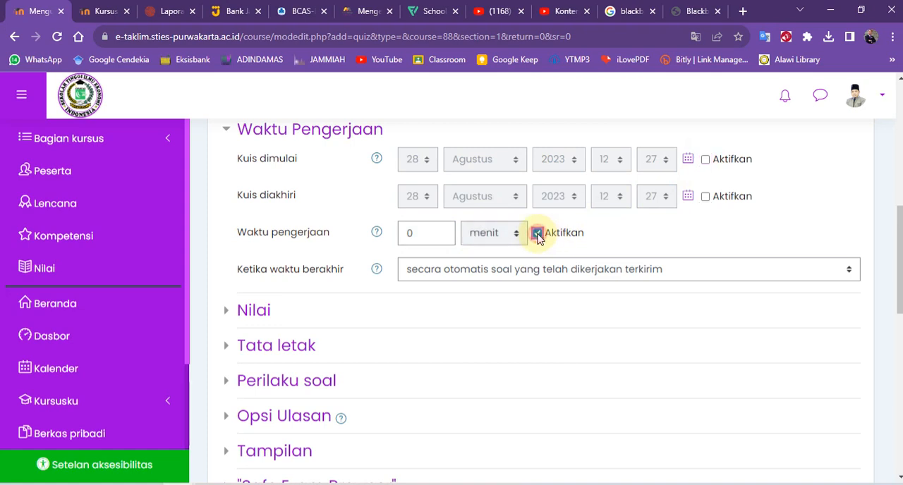
click(419, 235)
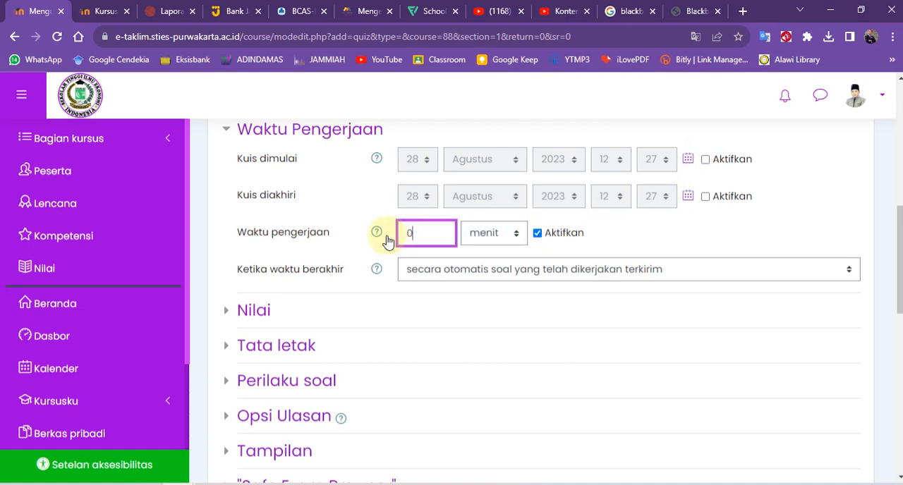
click(706, 161)
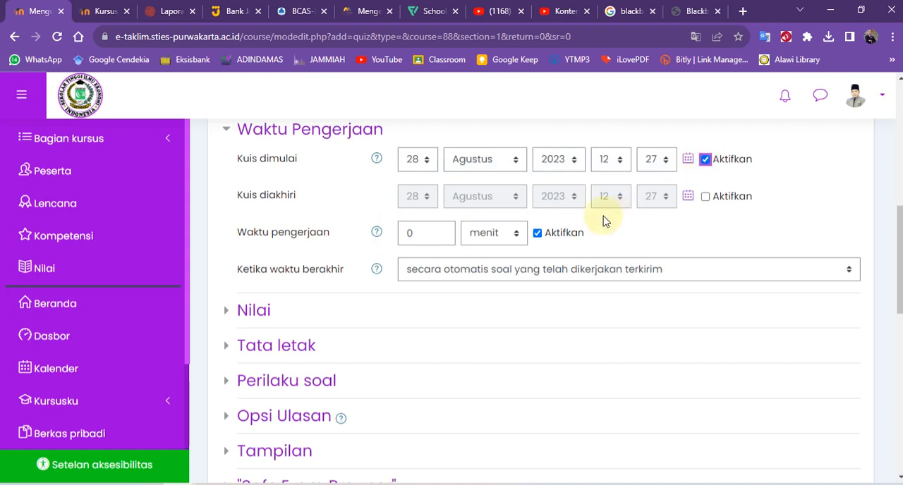
click(537, 233)
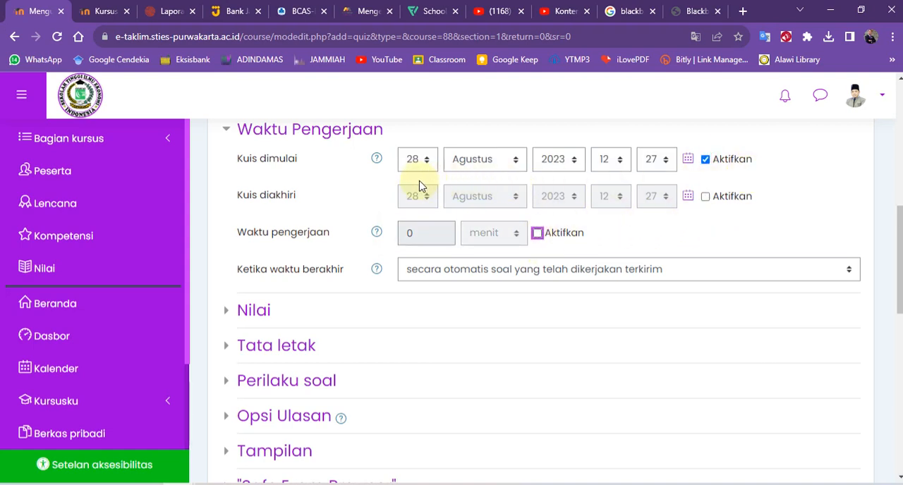
Enable the Waktu pengerjaan limit, set it to 60 menit, and check the choices for Ketika waktu berakhir.
click(539, 233)
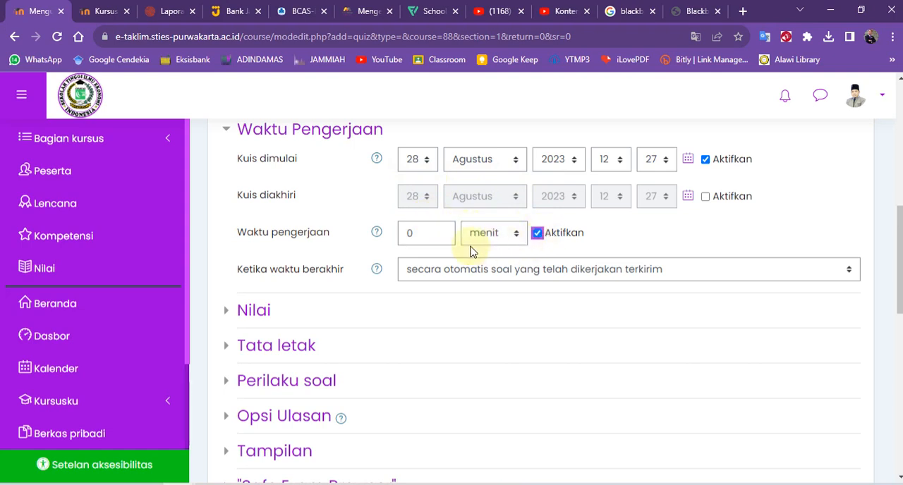
click(416, 232)
drag(419, 233, 386, 239)
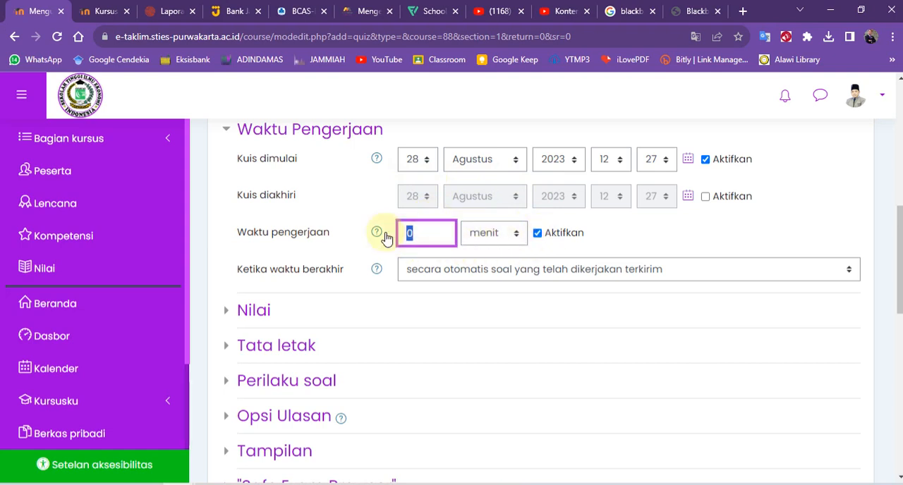
click(625, 239)
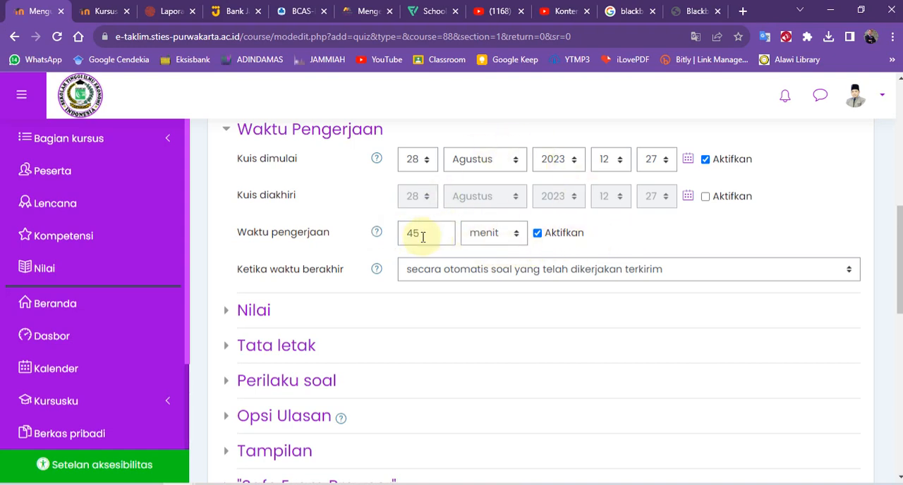
drag(417, 234, 392, 242)
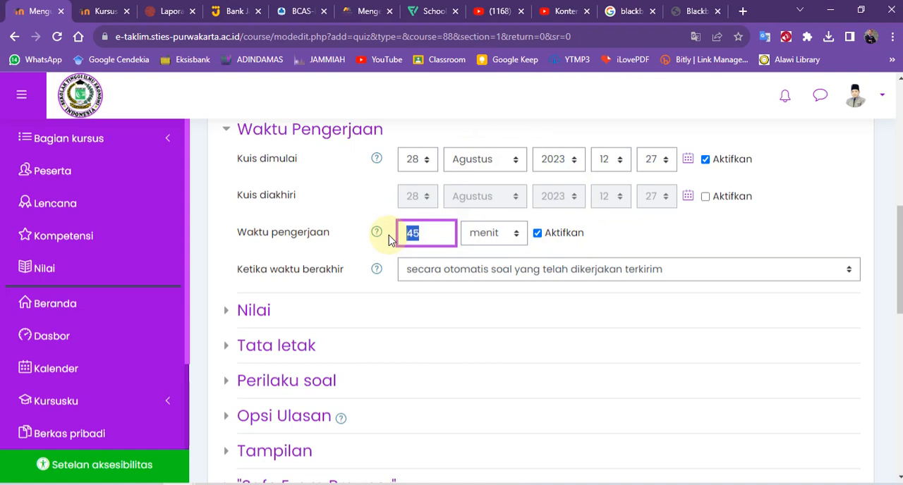
text(60)
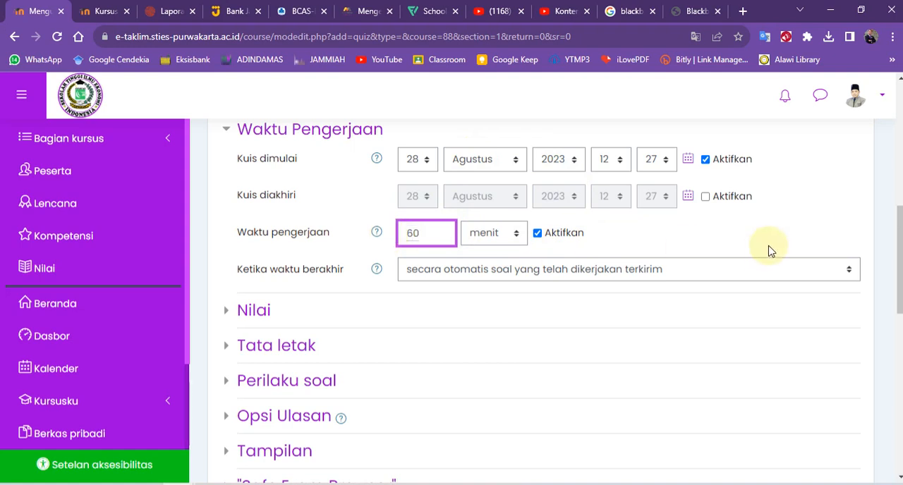
click(512, 236)
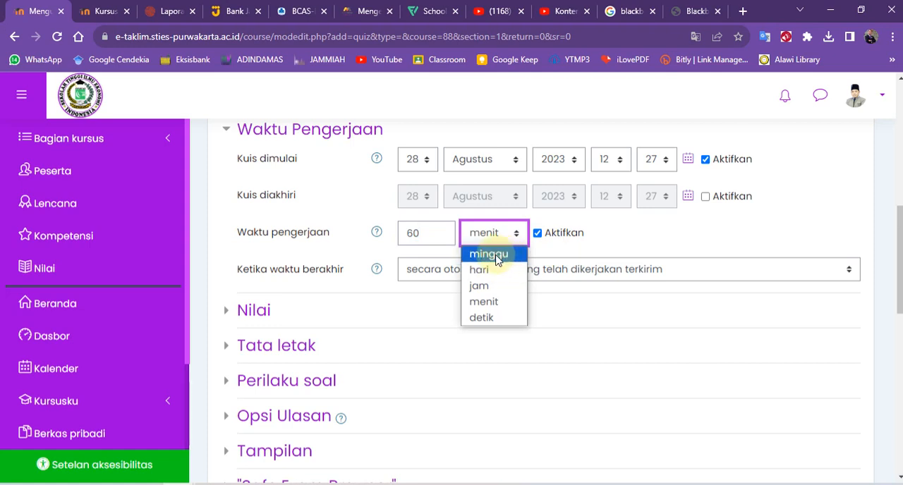
click(625, 234)
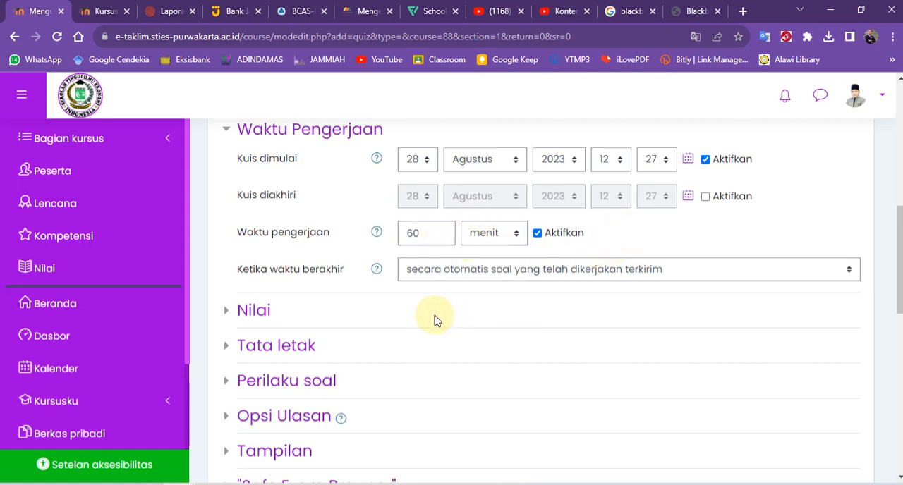
click(438, 274)
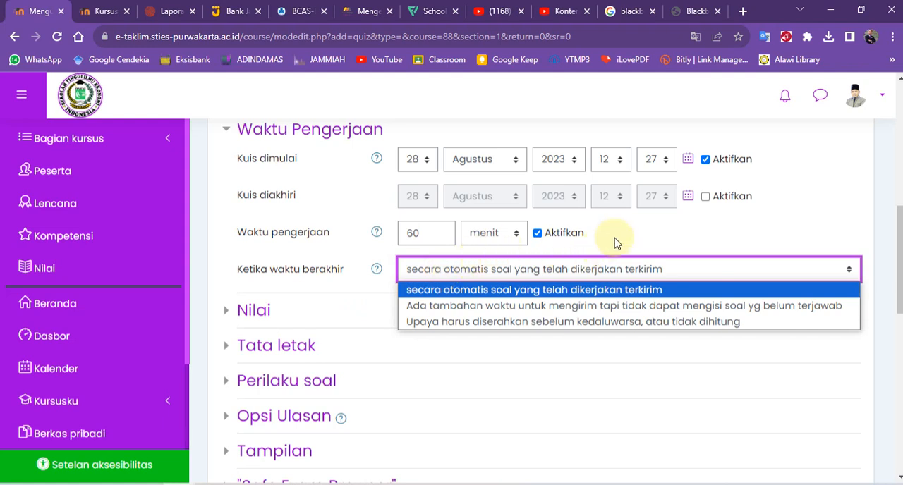
click(636, 230)
Expand the Nilai settings and examine the choices for allowed attempts, grade category and grading method.
scroll(257, 319, down, 1)
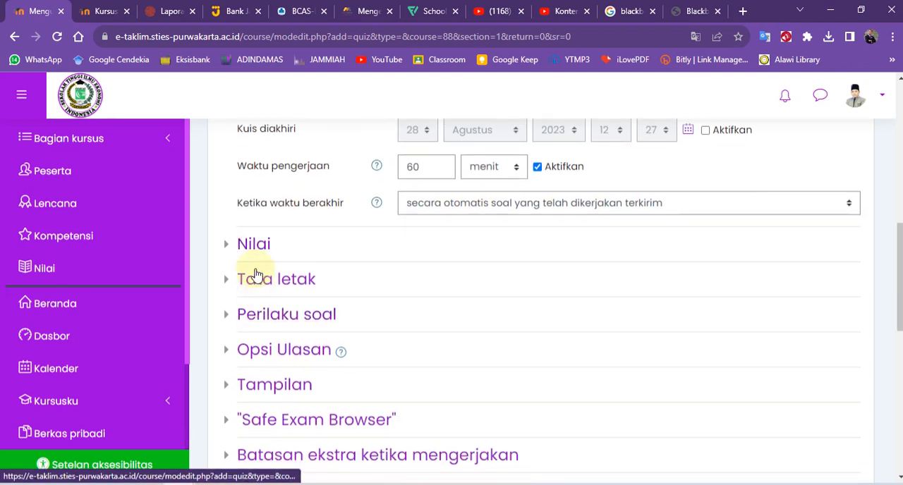
click(251, 247)
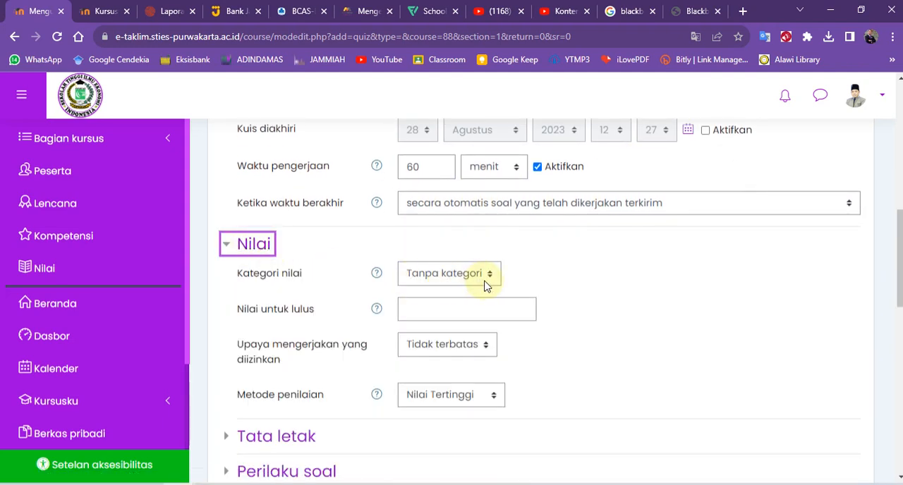
click(474, 351)
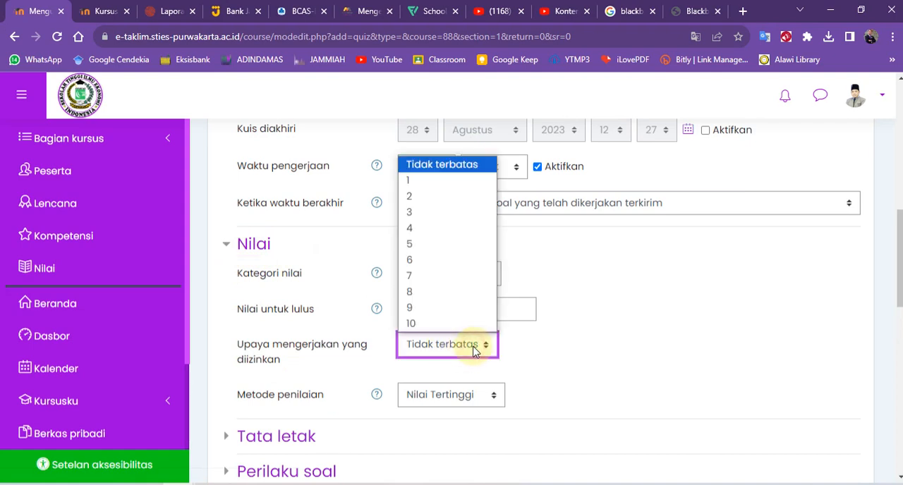
click(591, 348)
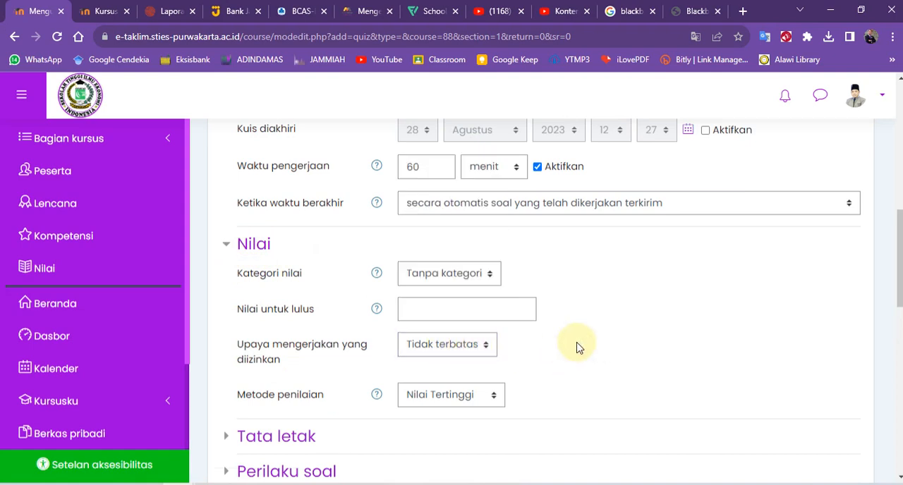
click(457, 275)
click(545, 264)
scroll(383, 347, down, 1)
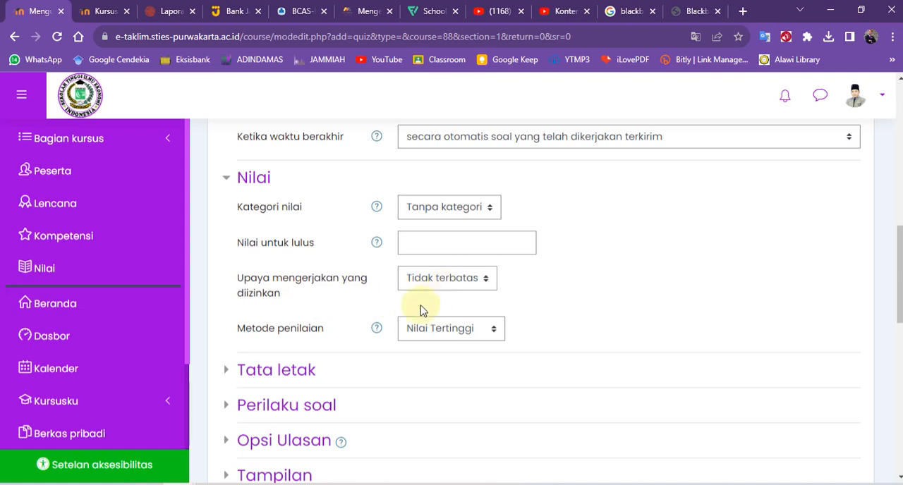
click(429, 329)
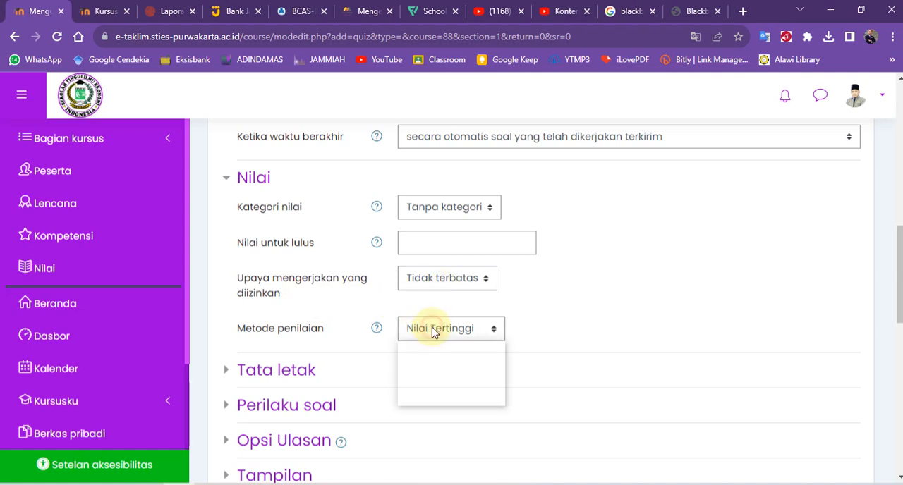
click(573, 322)
Set the allowed attempts (Upaya mengerjakan yang diizinkan) to 2 and choose Nilai Tertinggi as the Metode penilaian.
click(477, 279)
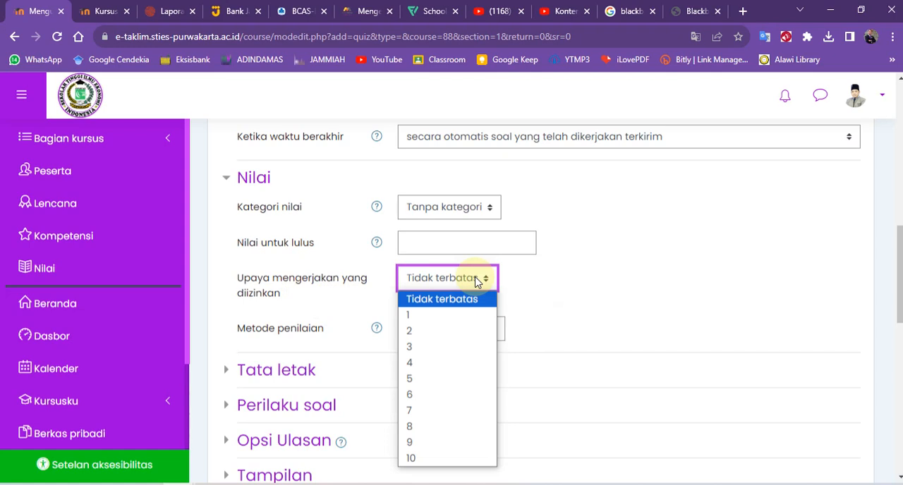
click(413, 330)
click(536, 272)
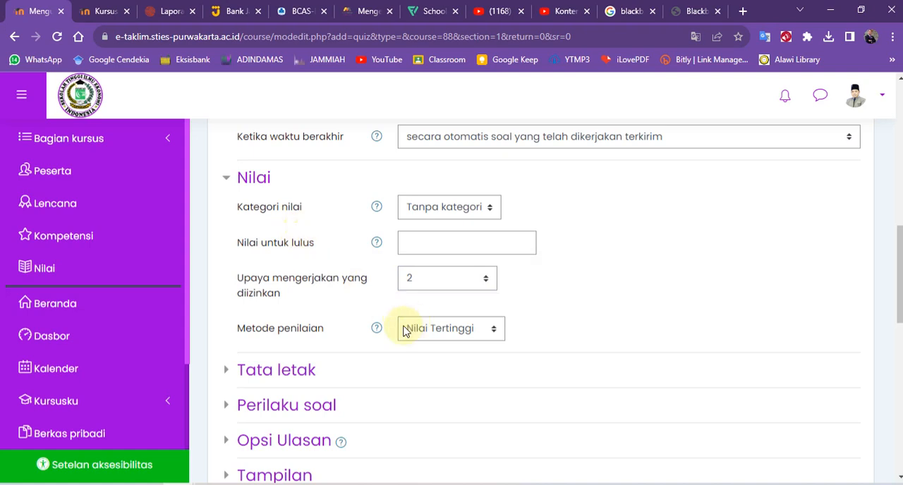
click(437, 334)
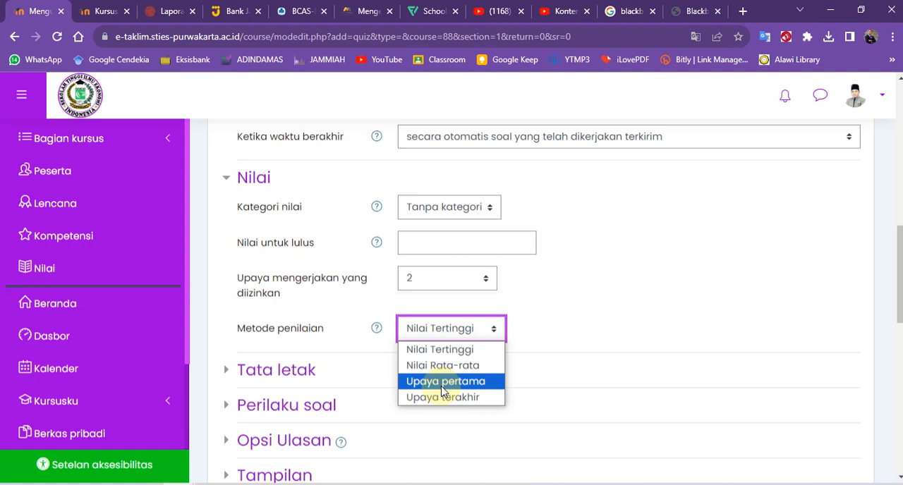
click(442, 351)
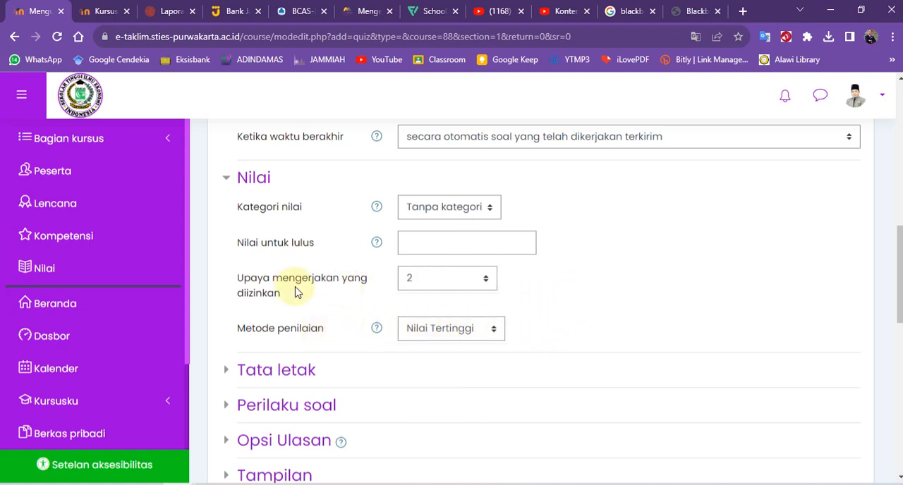
Expand the Tata letak settings and set Halaman baru to "Setiap 5 pertanyaan".
scroll(296, 299, down, 1)
click(286, 305)
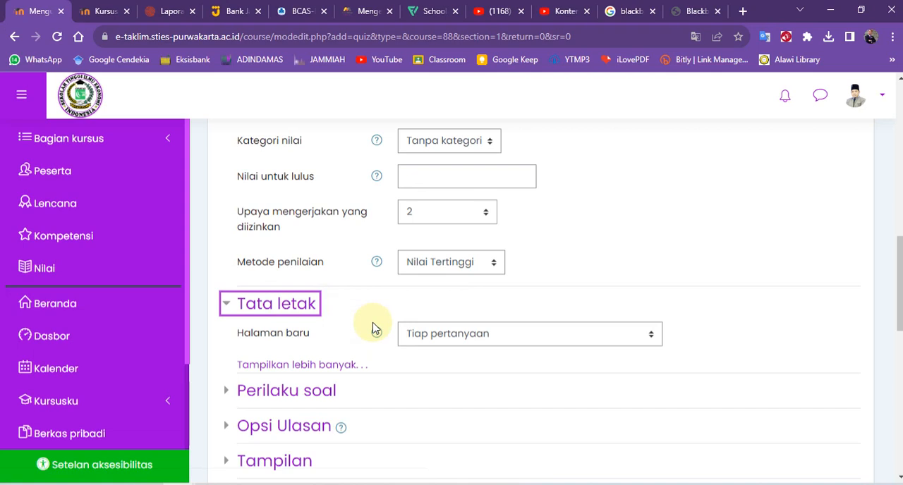
click(460, 342)
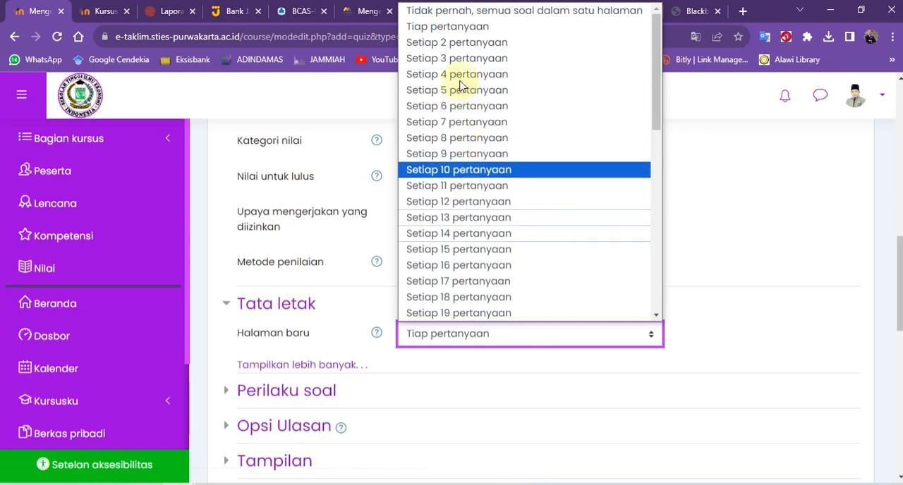
click(460, 90)
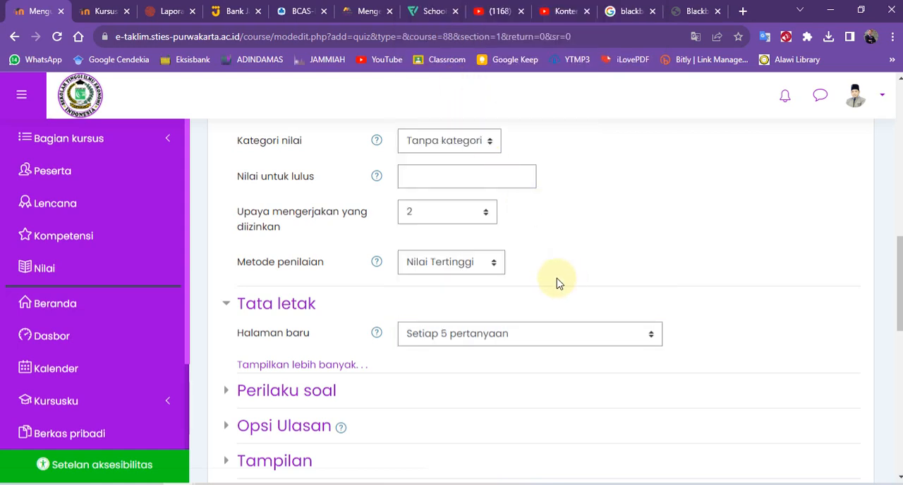
Expand the Perilaku soal settings, check the shuffle and question behaviour options, and collapse the section again.
scroll(567, 289, down, 3)
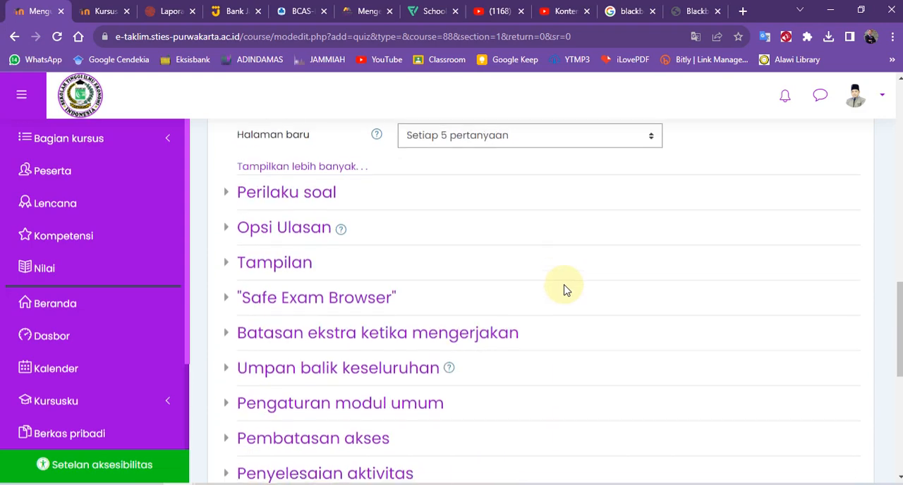
scroll(564, 289, up, 5)
scroll(565, 289, down, 4)
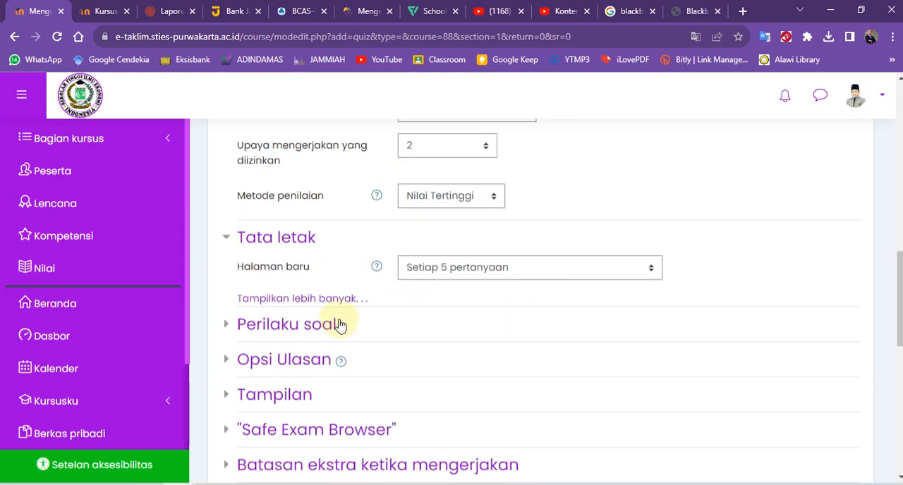
click(252, 330)
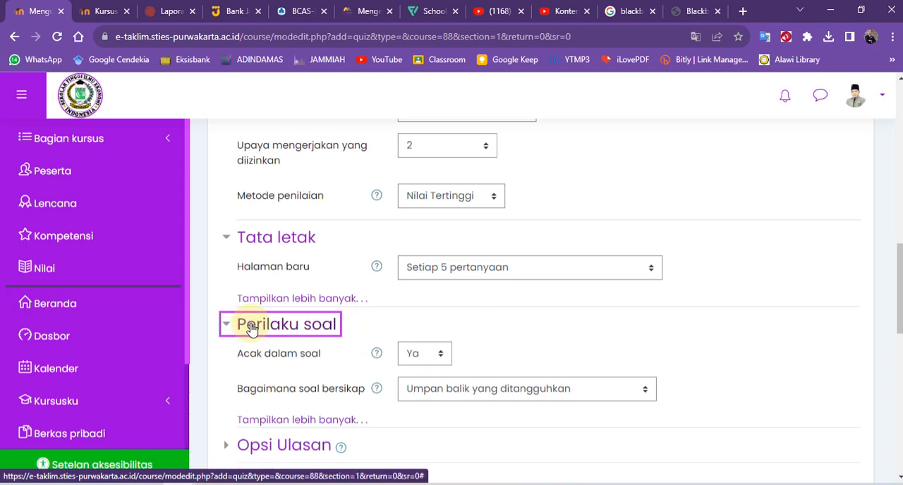
click(252, 330)
scroll(252, 324, down, 1)
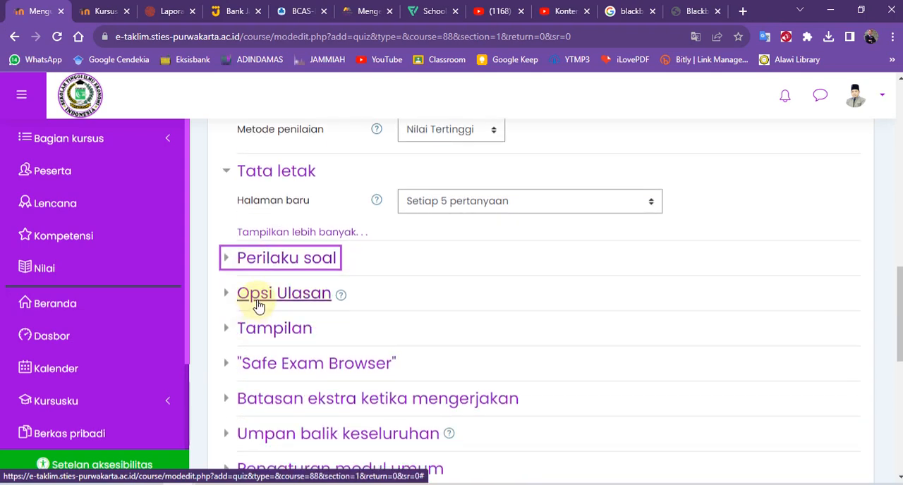
In Opsi Ulasan, clear Apabila benar, Umpan balik spesifik, Umpan balik umum, Jawaban benar and Masukan secara umum under Segera setelah mengerjakan.
click(258, 305)
scroll(557, 374, down, 1)
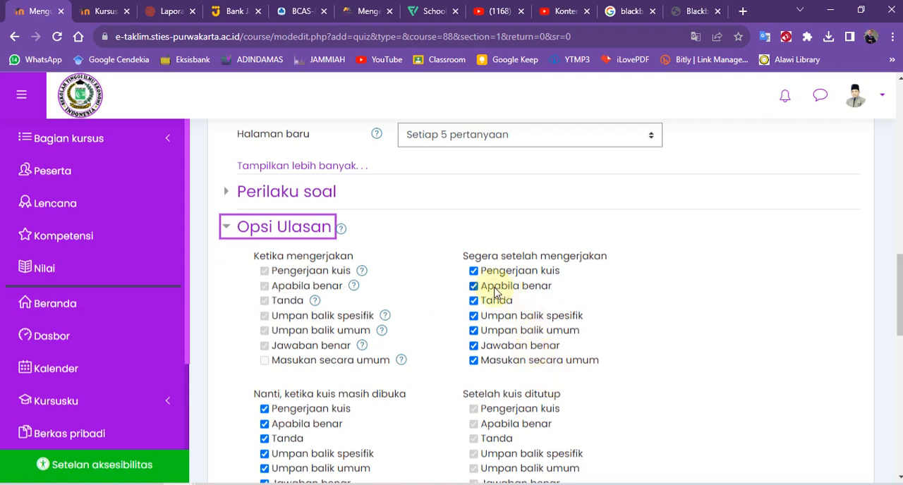
click(496, 289)
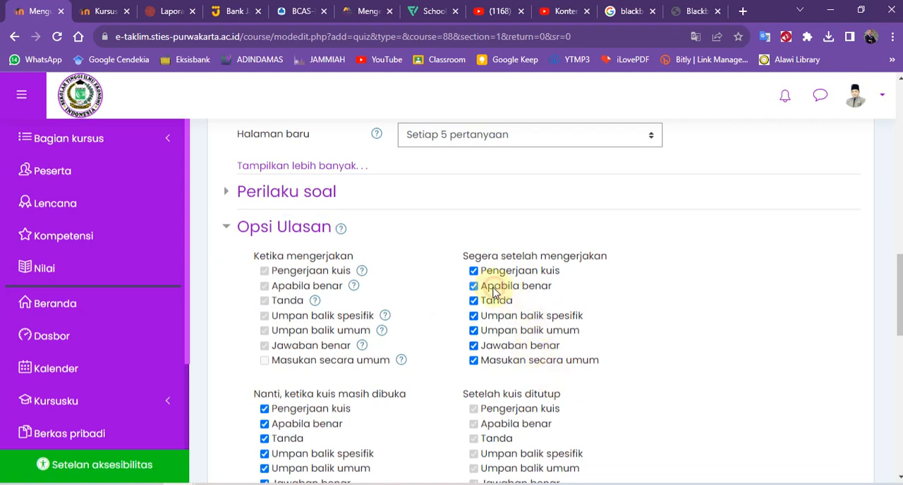
click(493, 331)
click(489, 346)
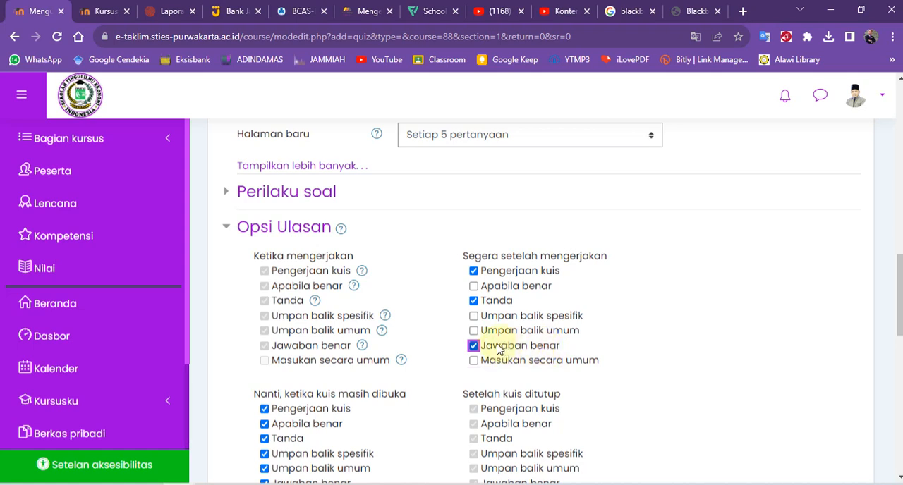
click(595, 297)
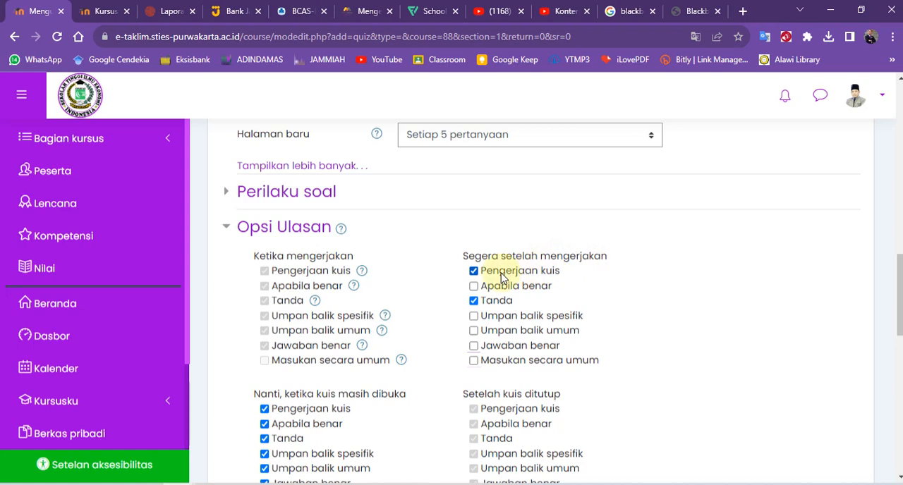
Clear Apabila benar, Umpan balik spesifik, Umpan balik umum, Jawaban benar and Masukan secara umum under Nanti, ketika kuis masih dibuka.
scroll(373, 362, down, 3)
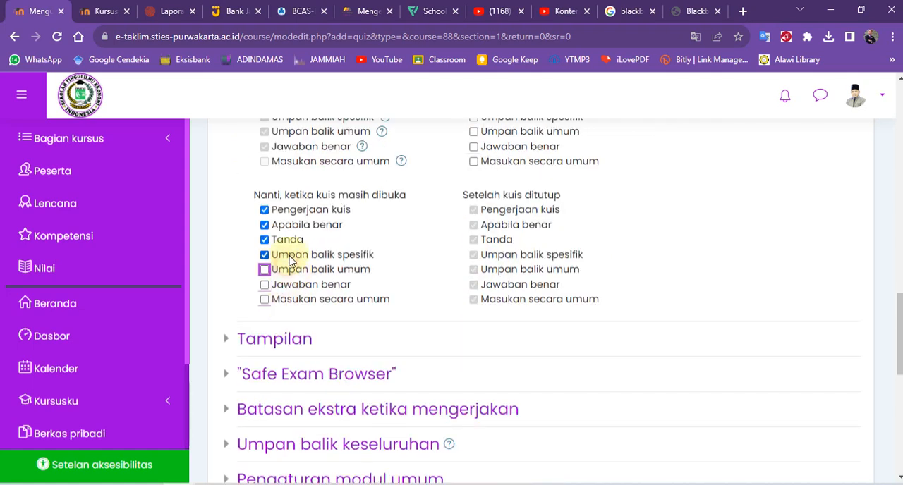
click(292, 223)
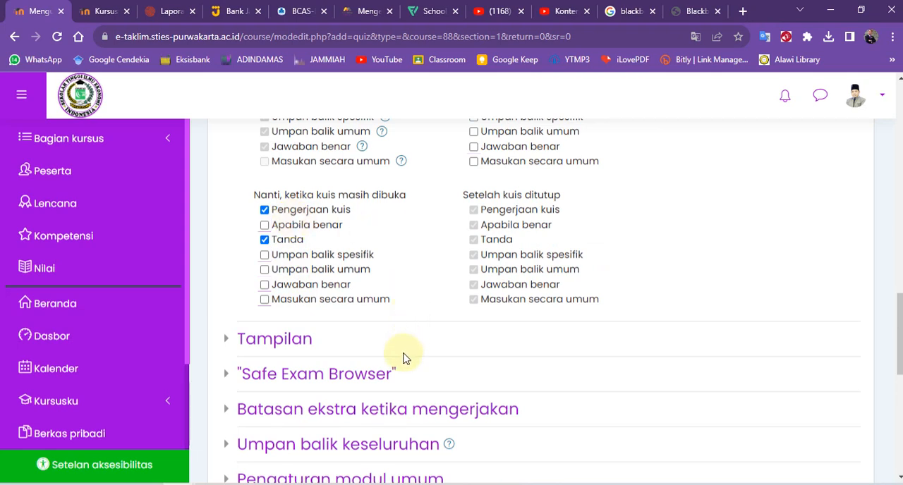
Expand the Tampilan settings and set Digit desimal pada nilai to 0.
scroll(404, 359, down, 2)
click(277, 208)
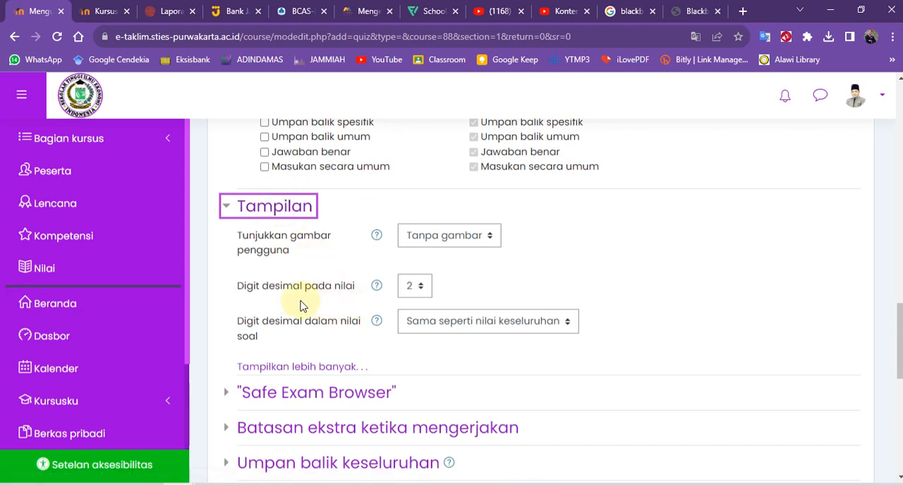
click(424, 287)
click(406, 309)
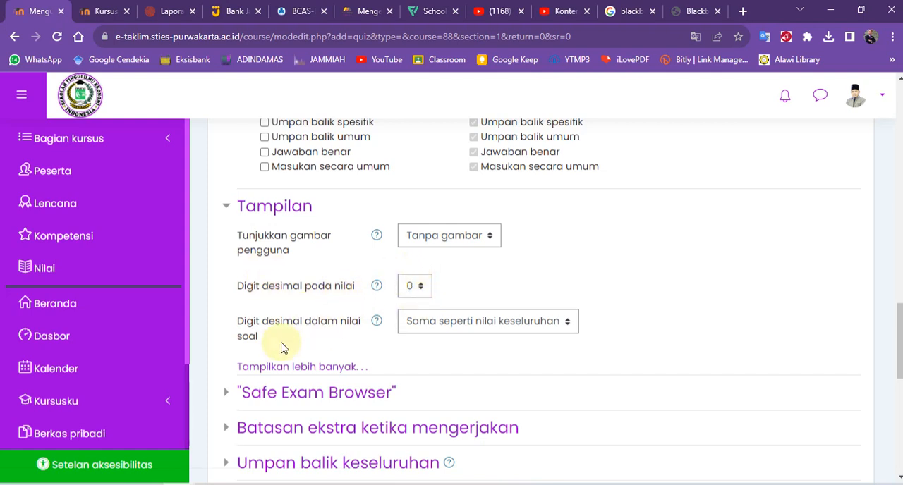
Check the Batasan ekstra ketika mengerjakan, Pembatasan akses and Pengaturan modul umum settings, collapsing each section again.
scroll(252, 397, down, 2)
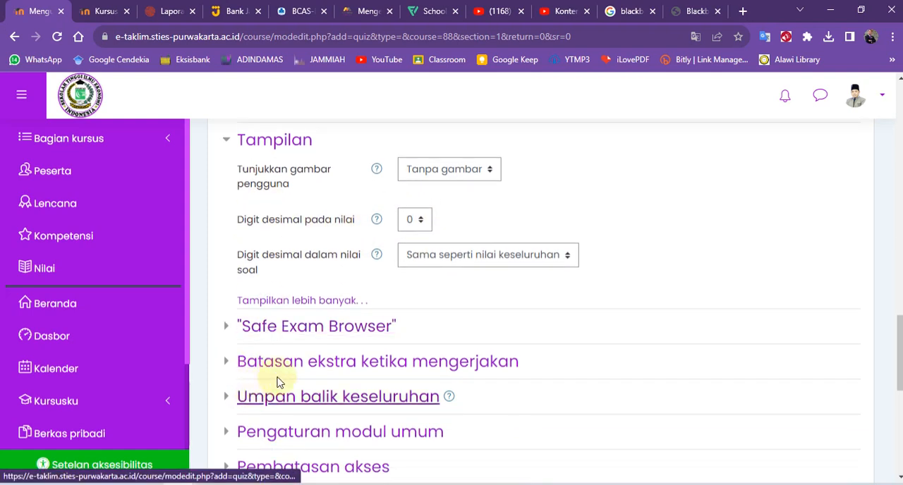
click(329, 364)
click(329, 364)
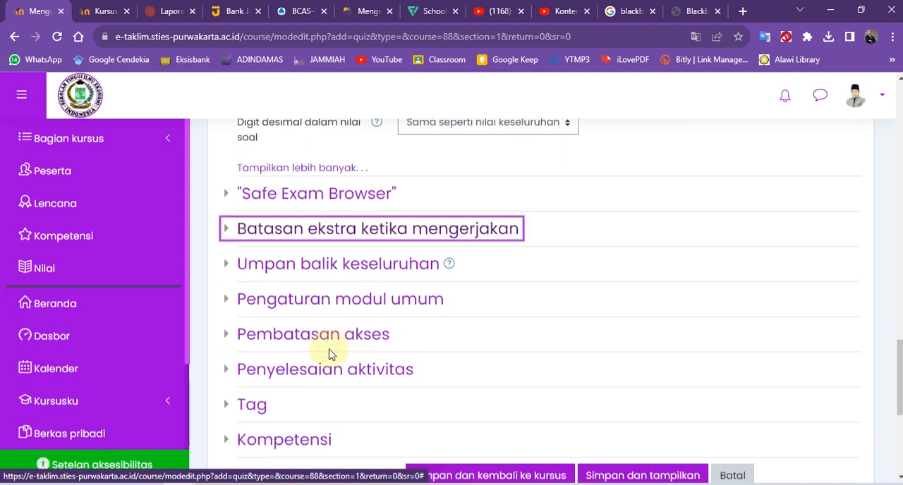
click(310, 345)
click(310, 345)
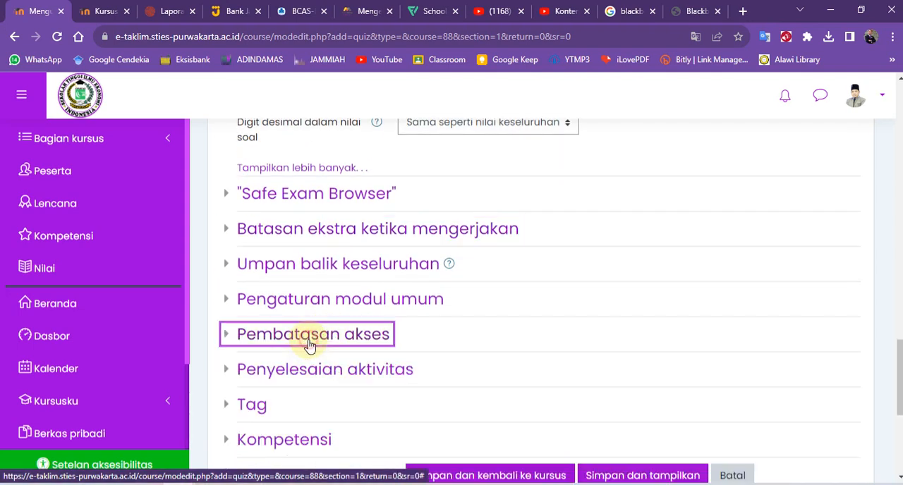
click(318, 303)
click(318, 303)
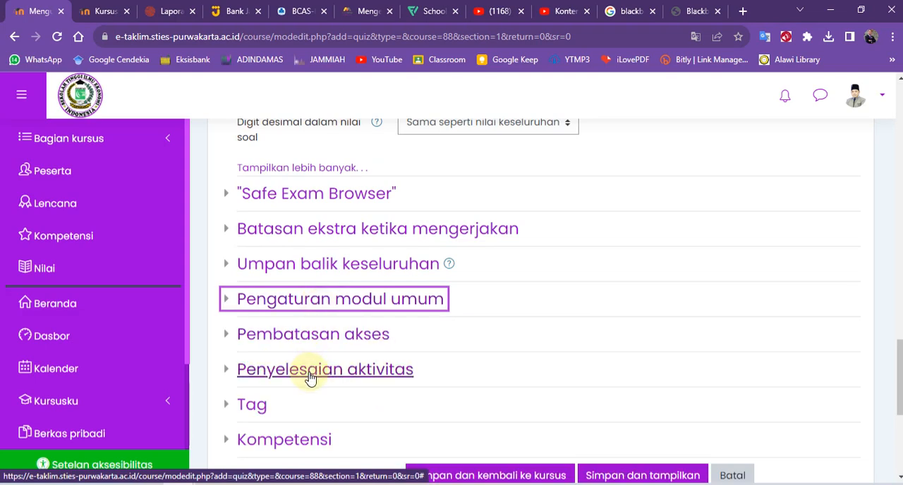
Set Pelacakan penyelesaian to "Aktivitas otomatis lengkap apabila kondisi terpenuhi", require a grade for completion (Perlu dinilai), and save and display the quiz.
click(313, 375)
scroll(313, 375, down, 2)
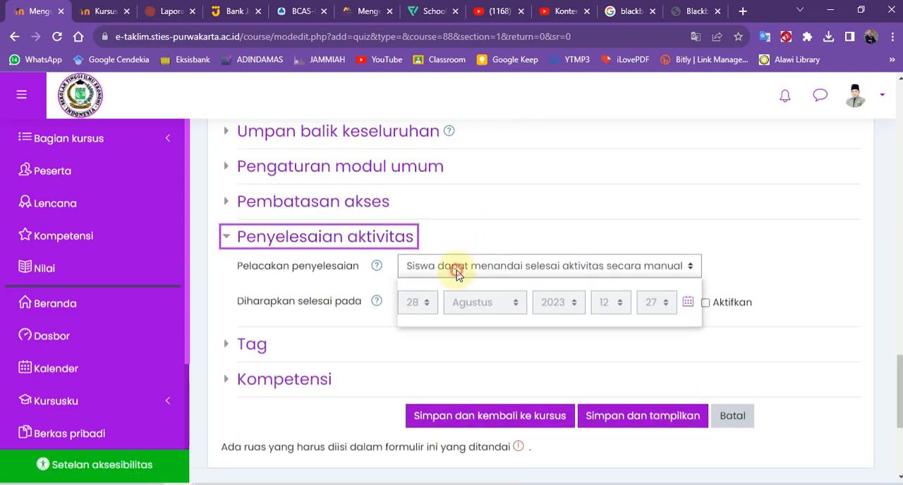
click(459, 267)
click(439, 317)
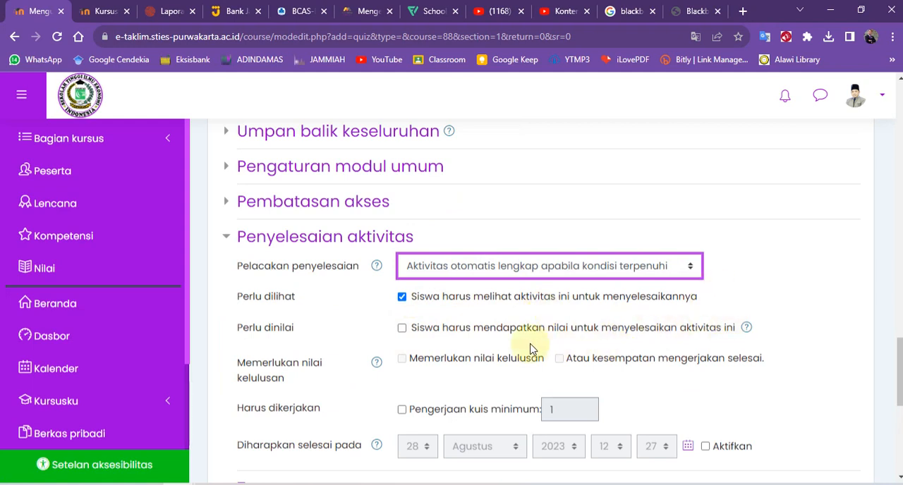
click(427, 335)
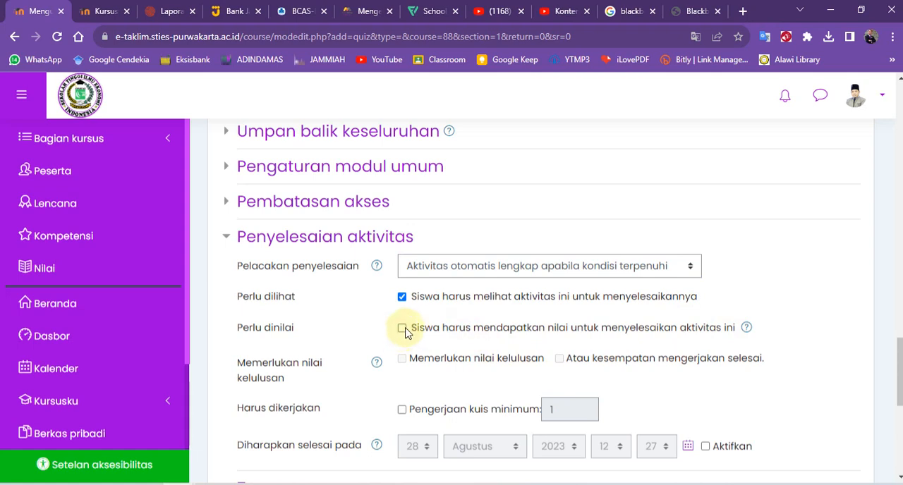
click(404, 328)
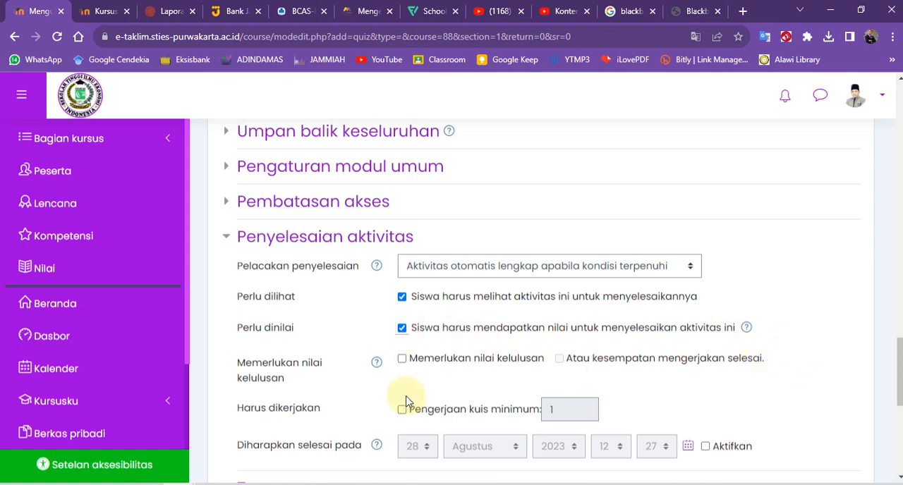
scroll(388, 374, down, 2)
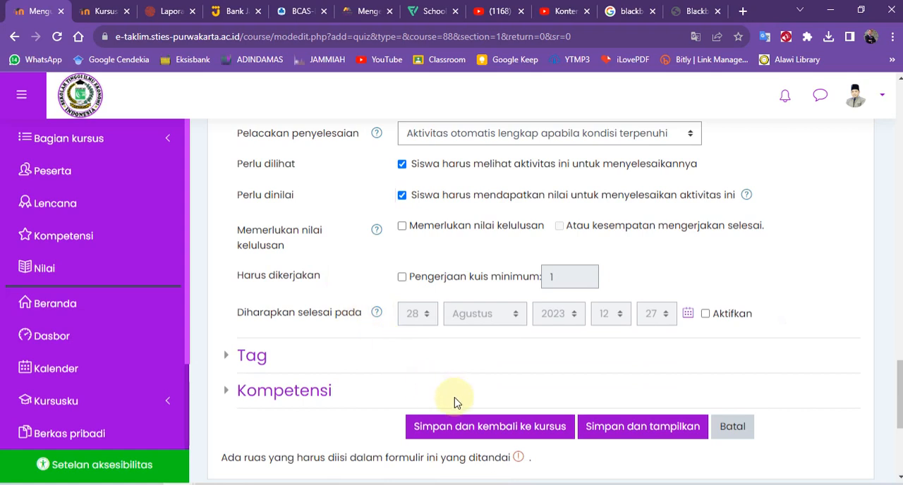
click(635, 427)
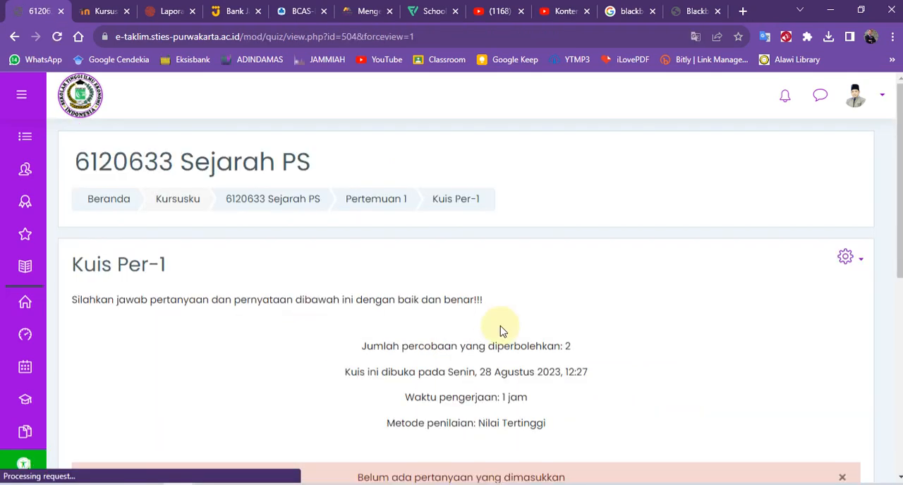
scroll(501, 331, down, 3)
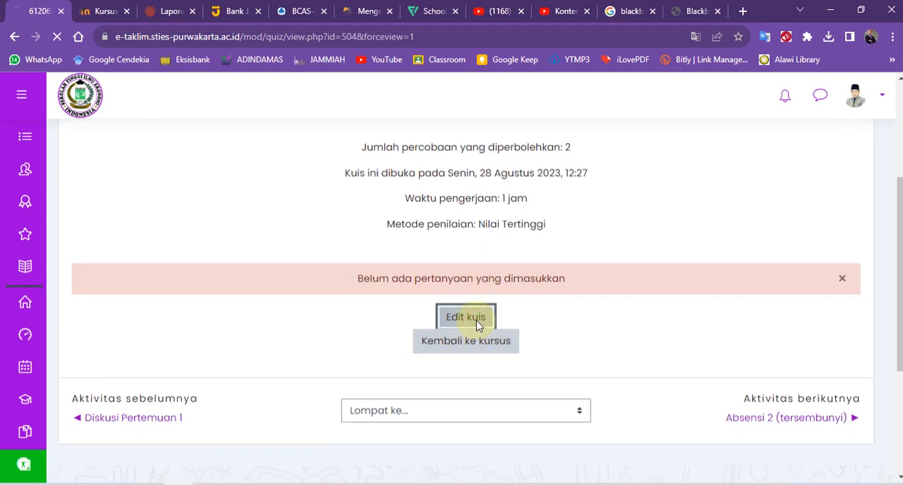
scroll(476, 326, down, 3)
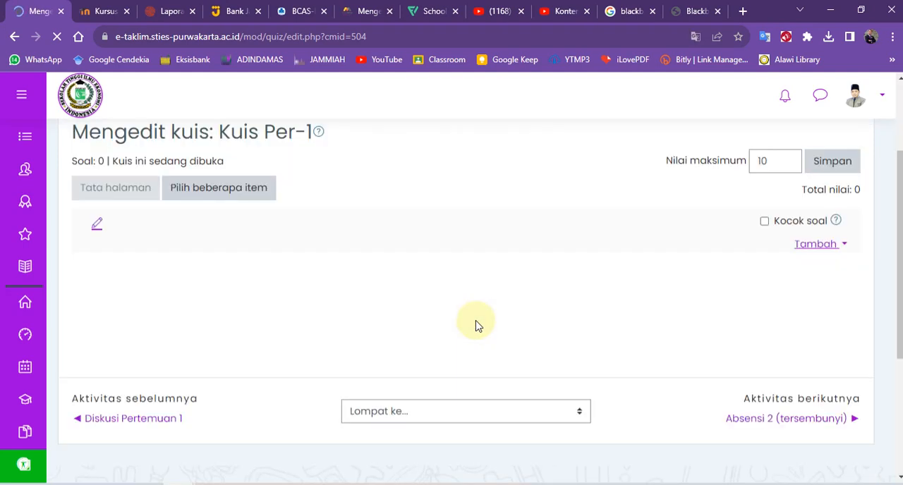
click(14, 36)
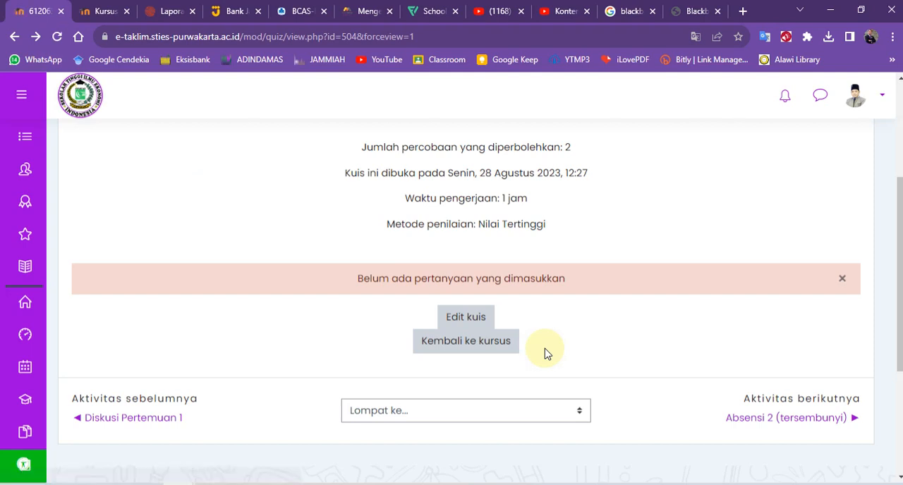
scroll(548, 283, up, 3)
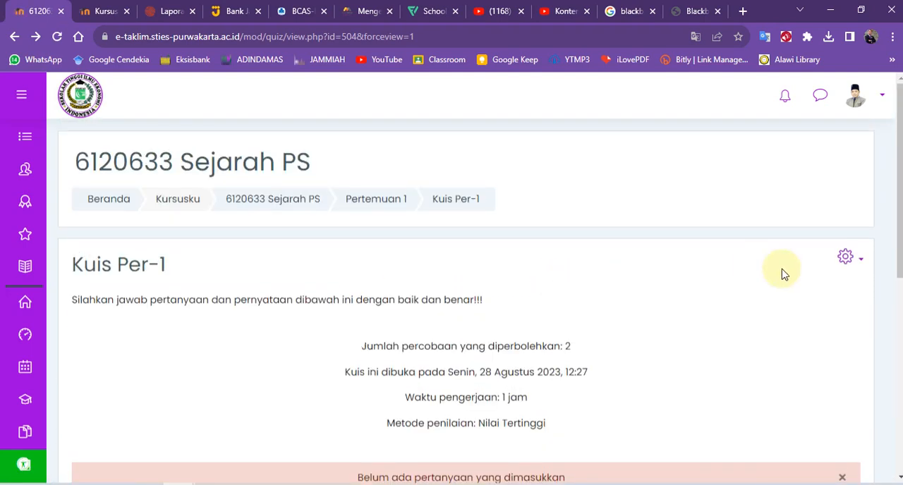
click(860, 266)
scroll(752, 263, down, 2)
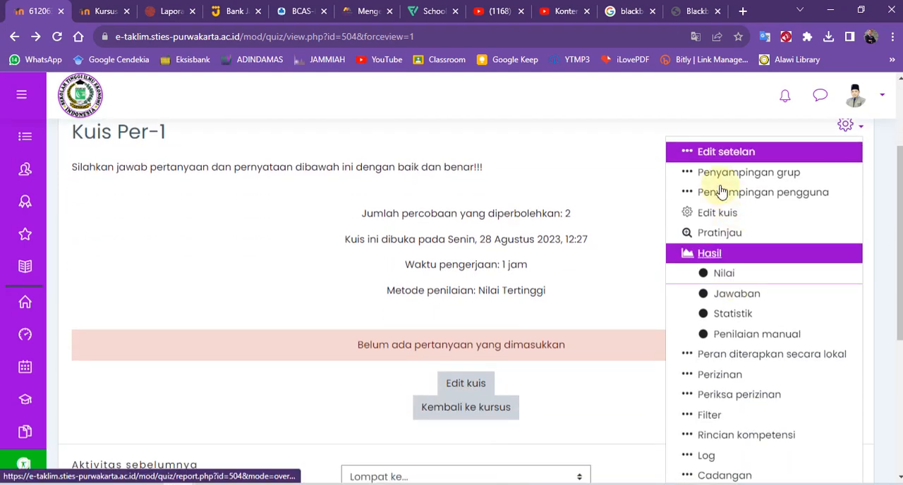
click(620, 167)
scroll(843, 170, up, 2)
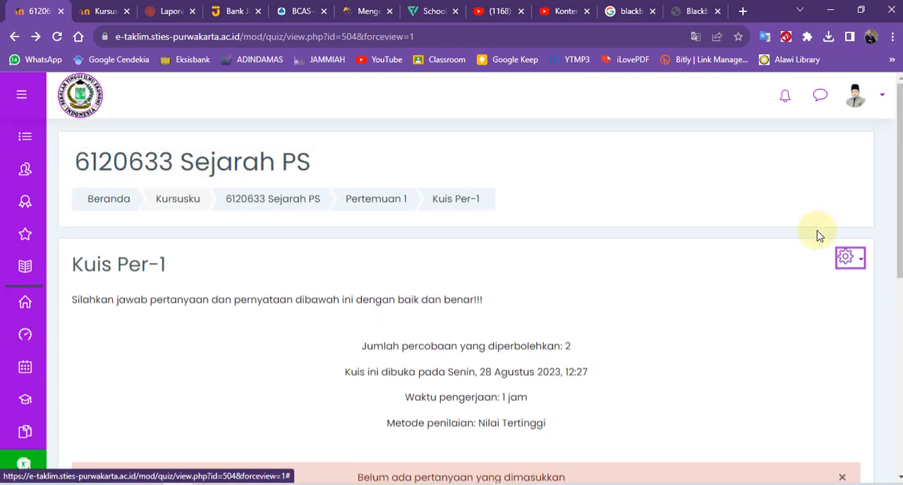
Open the question bank's import page for Kuis Per-1 and choose Blackboard as the file format.
click(862, 264)
scroll(729, 343, down, 5)
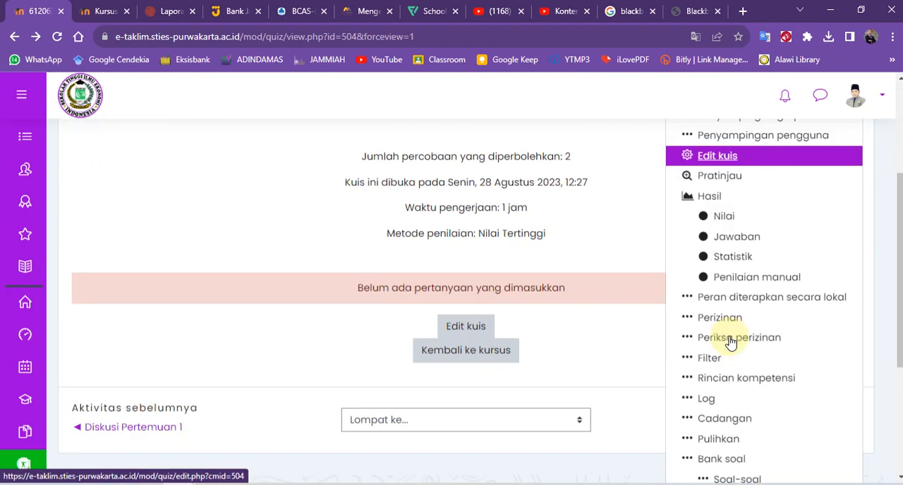
scroll(730, 342, down, 1)
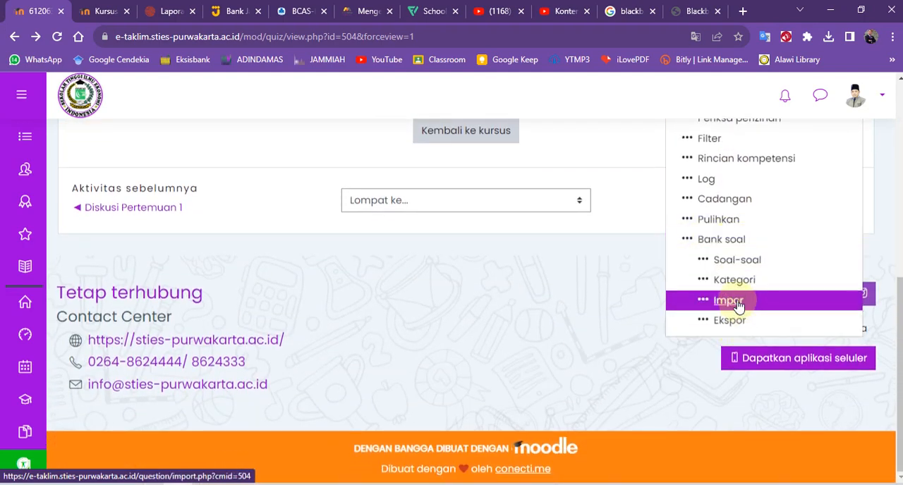
click(733, 303)
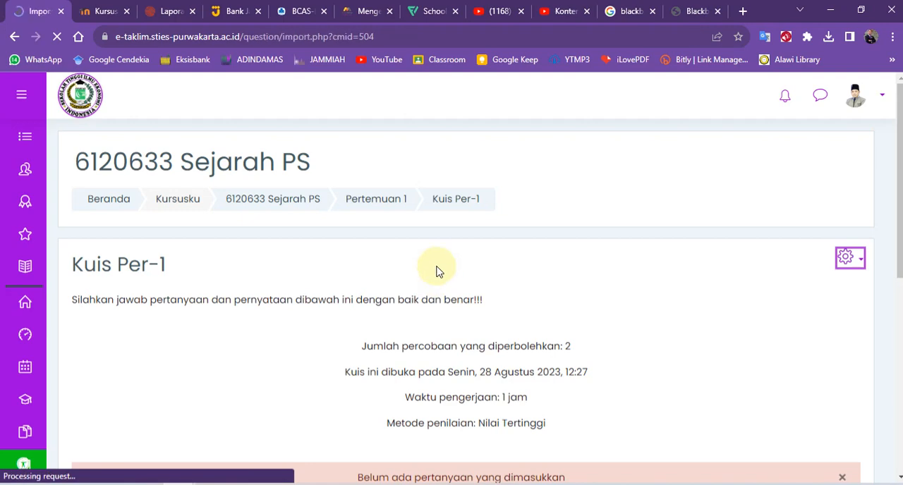
scroll(423, 279, down, 4)
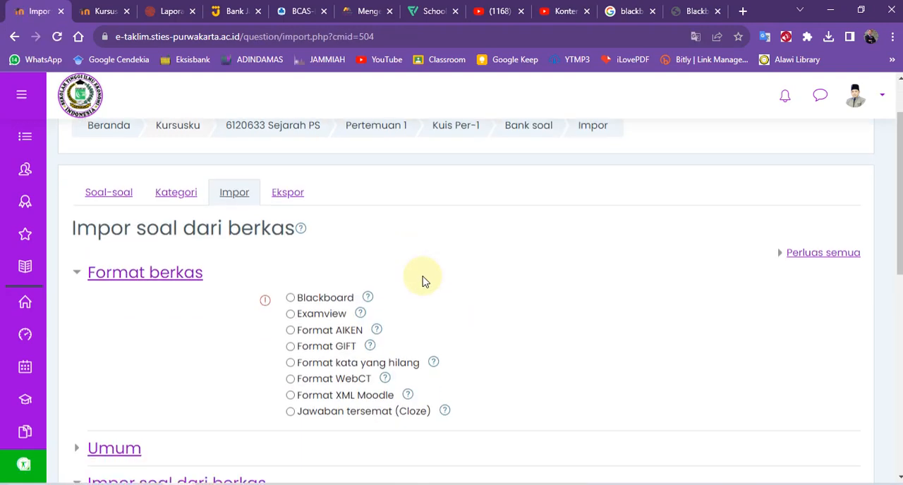
scroll(423, 280, down, 1)
scroll(423, 278, up, 2)
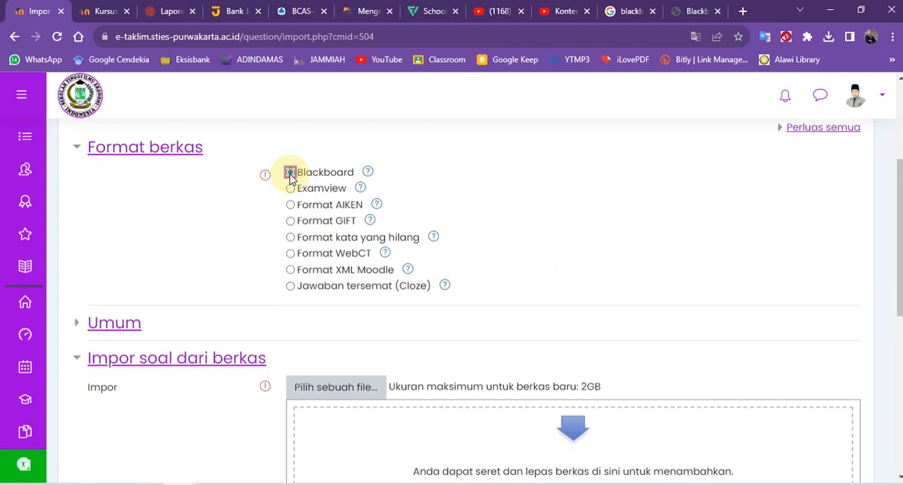
scroll(478, 215, down, 2)
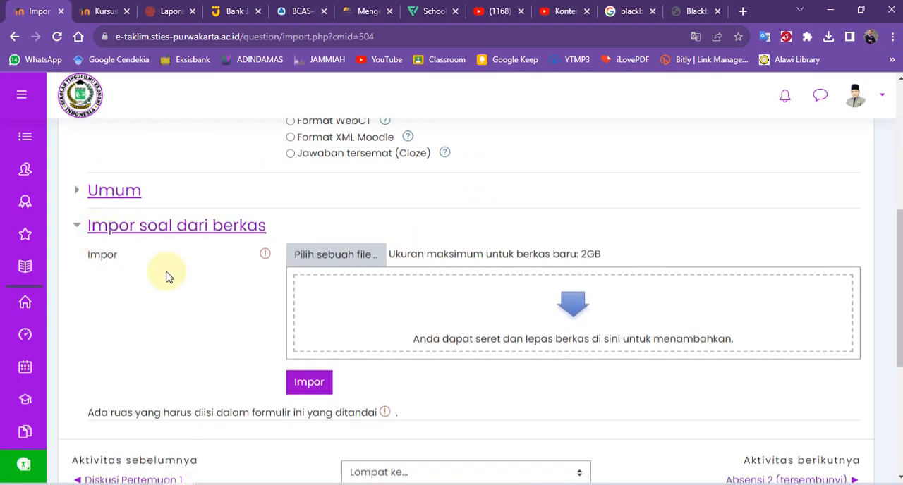
Upload Sesi1.zip from the Downloads folder and import its questions.
click(321, 256)
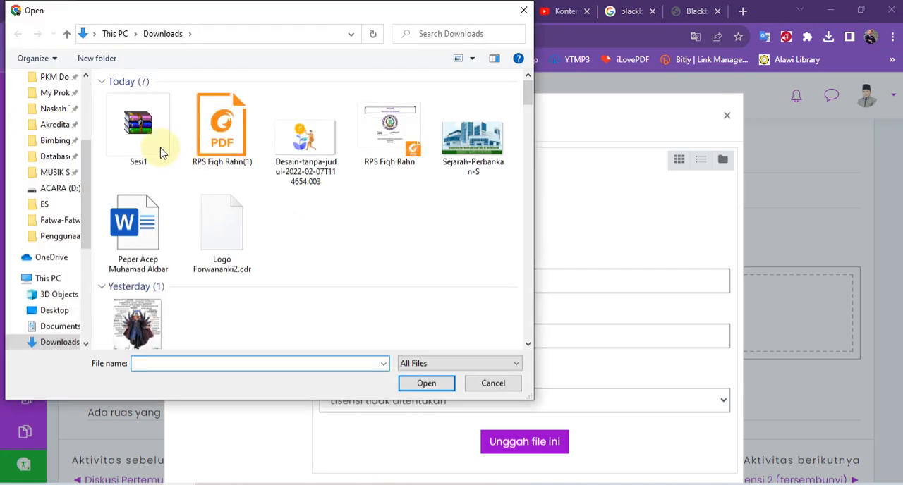
click(161, 153)
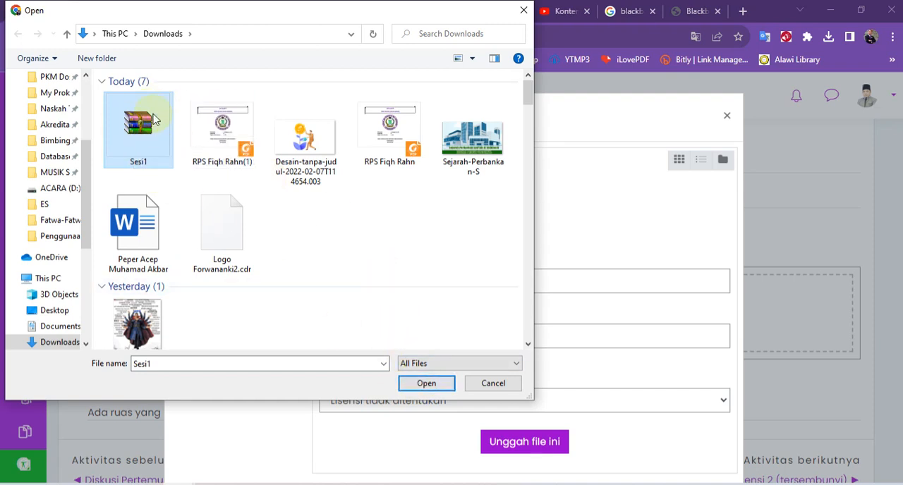
click(426, 383)
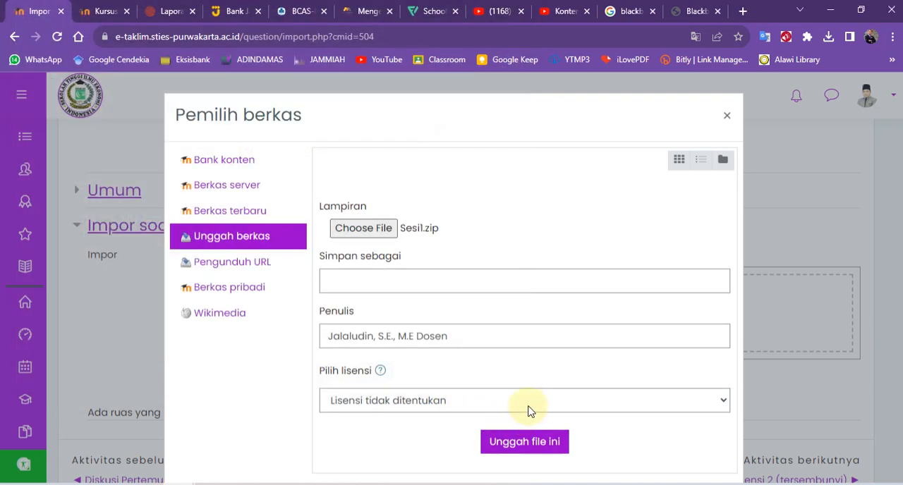
click(514, 447)
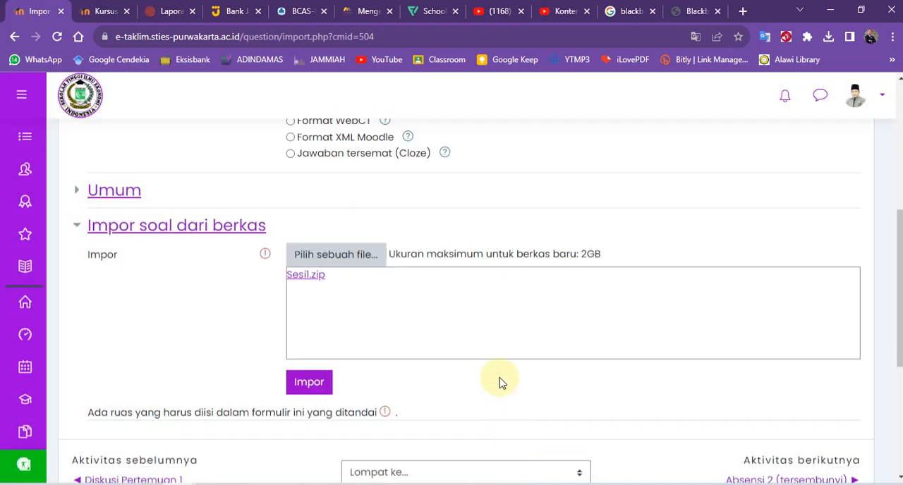
scroll(318, 328, down, 1)
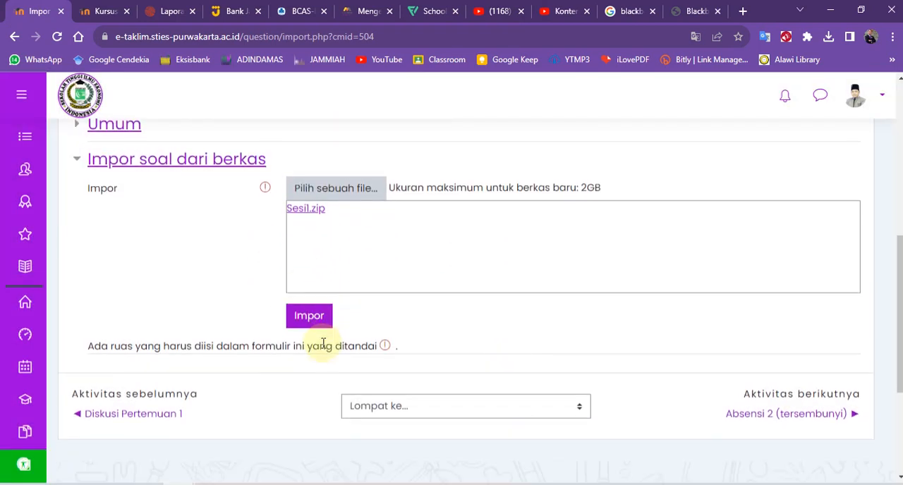
click(308, 317)
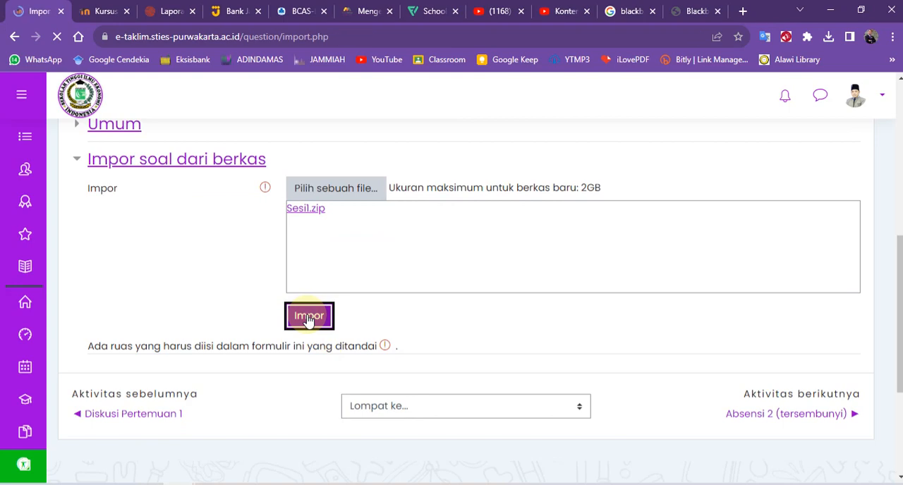
Review the imported questions and continue to the question bank's Soal-soal page.
scroll(318, 339, down, 5)
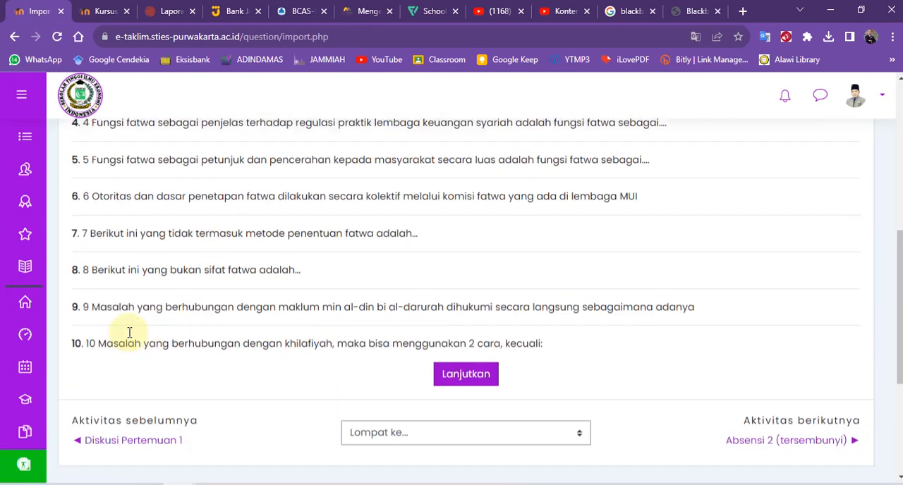
scroll(129, 332, up, 5)
scroll(129, 332, down, 6)
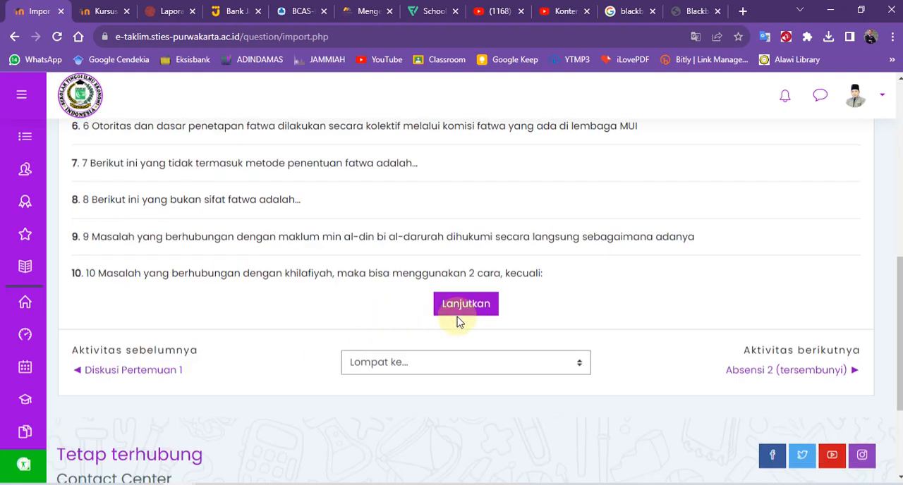
click(460, 310)
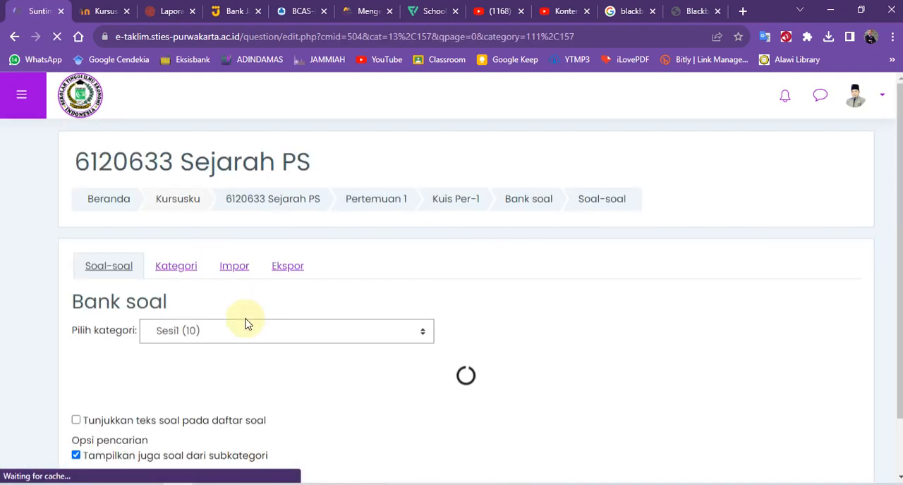
Review the imported questions listed in the Sesi1 category of the question bank.
scroll(245, 329, down, 1)
scroll(245, 330, down, 4)
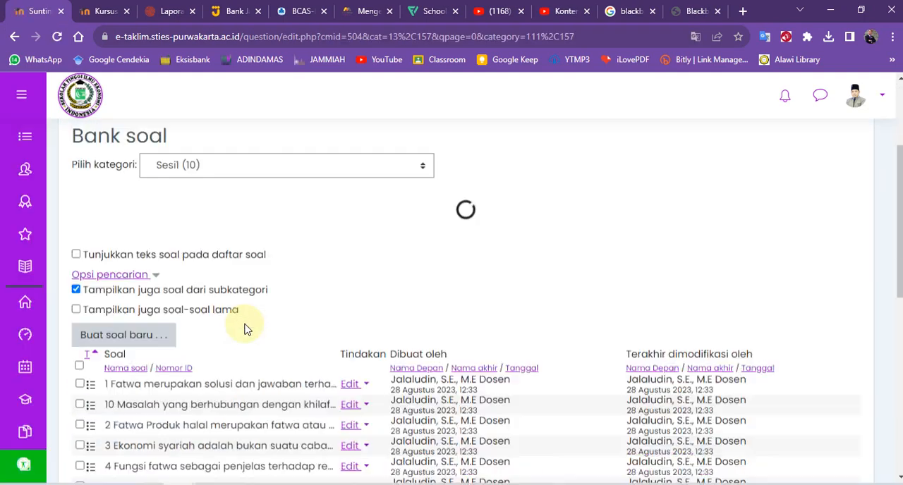
scroll(161, 303, down, 1)
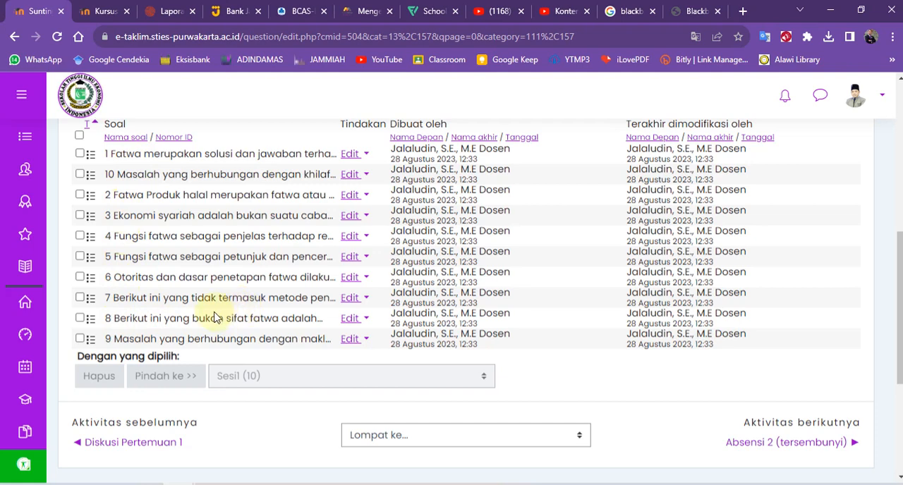
scroll(215, 318, up, 4)
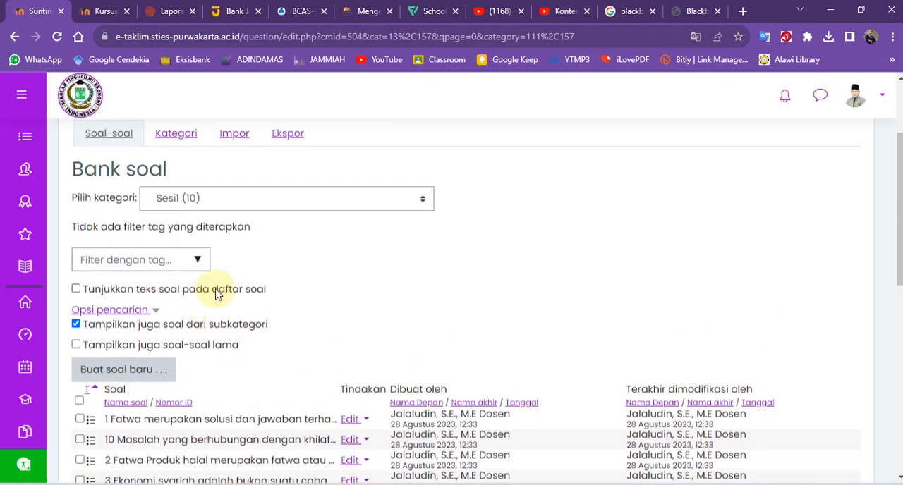
scroll(218, 295, up, 2)
scroll(217, 294, down, 8)
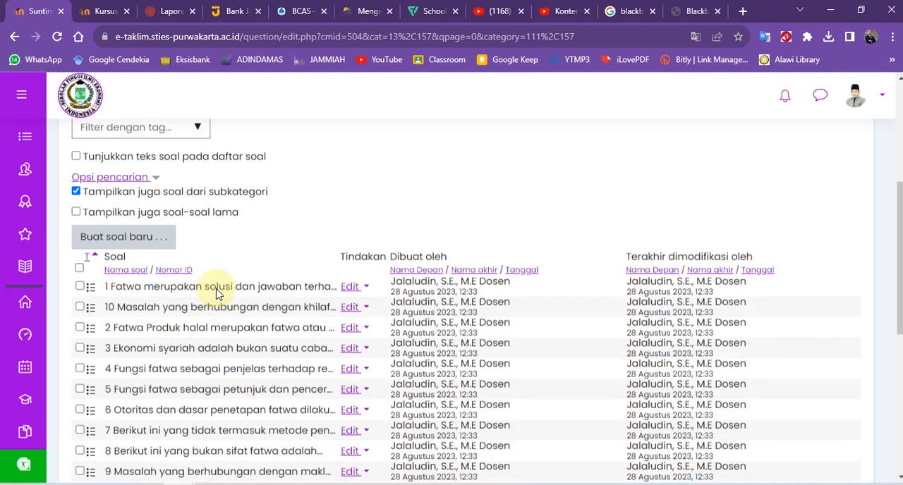
scroll(219, 291, up, 8)
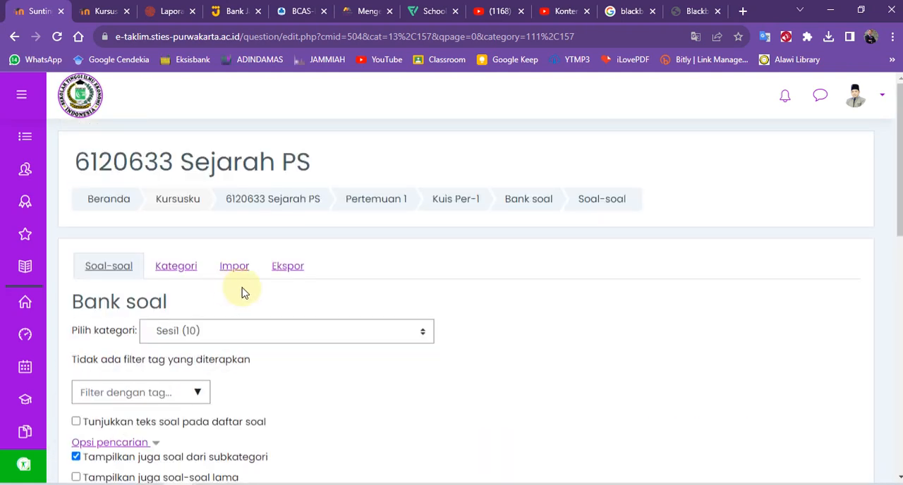
Return to the Kuis Per-1 page and open the quiz's question editing page.
click(453, 201)
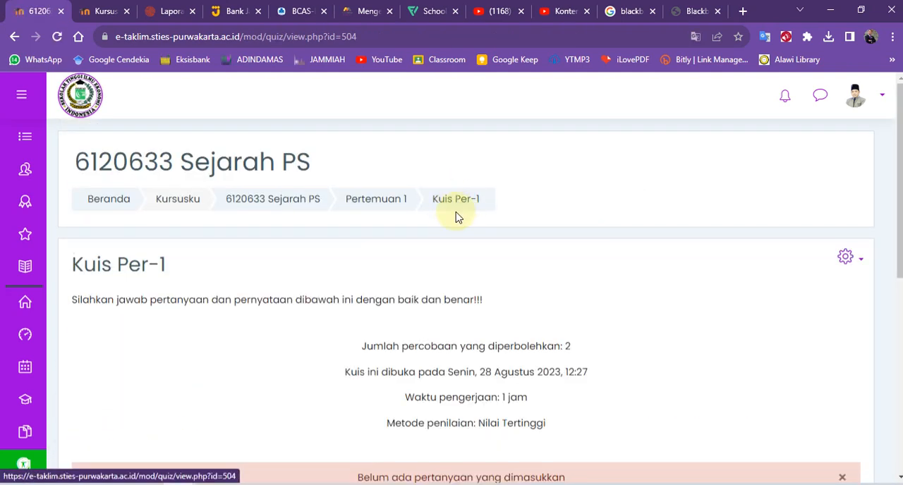
scroll(457, 217, down, 3)
scroll(458, 159, up, 3)
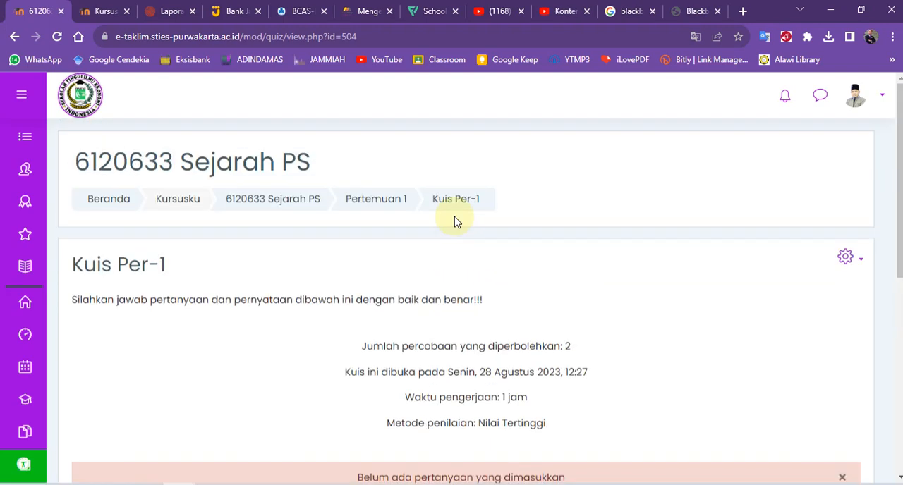
scroll(454, 231, down, 3)
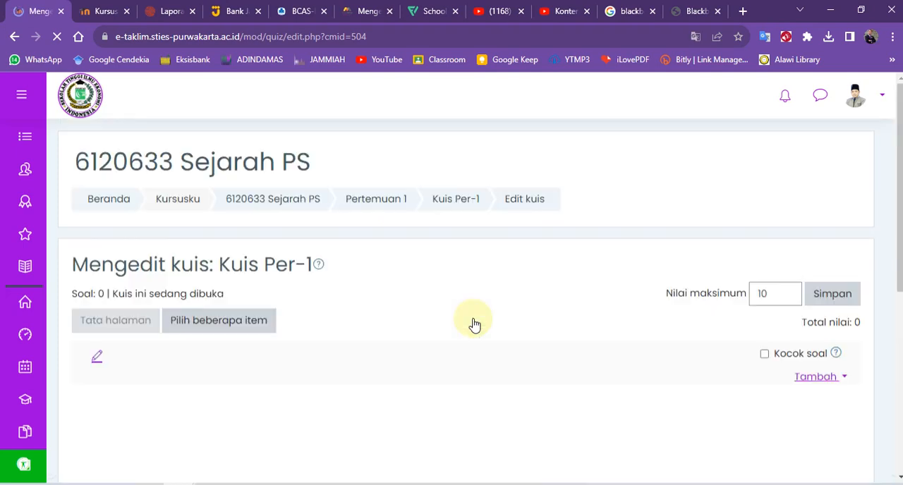
Start adding questions to the quiz from the question bank (dari bank soal) and choose the Sesi1 (10) category.
scroll(363, 306, down, 2)
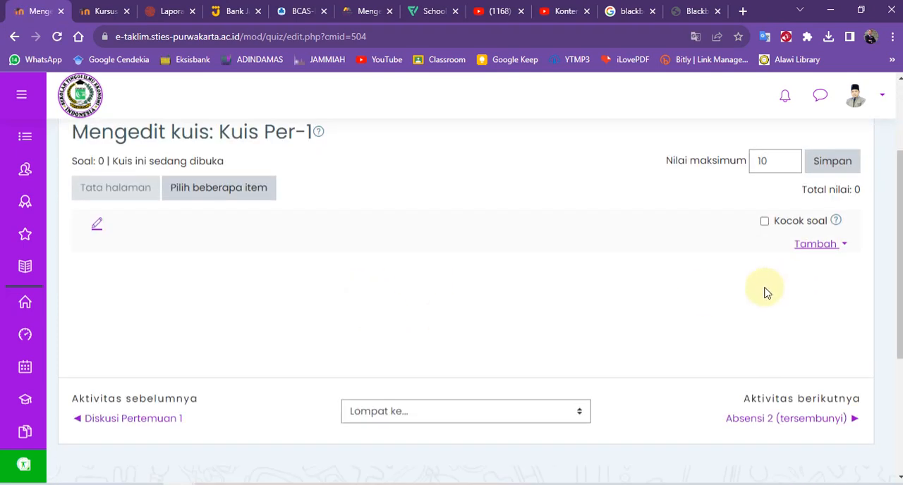
click(813, 247)
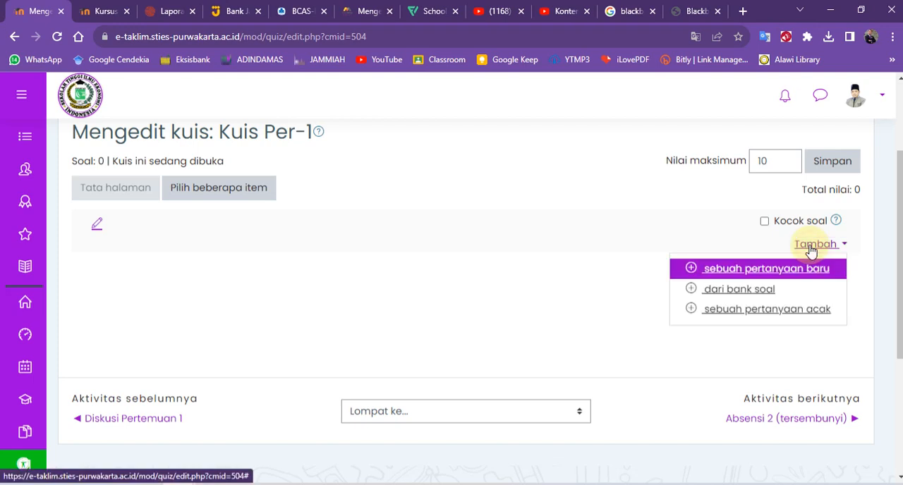
click(731, 292)
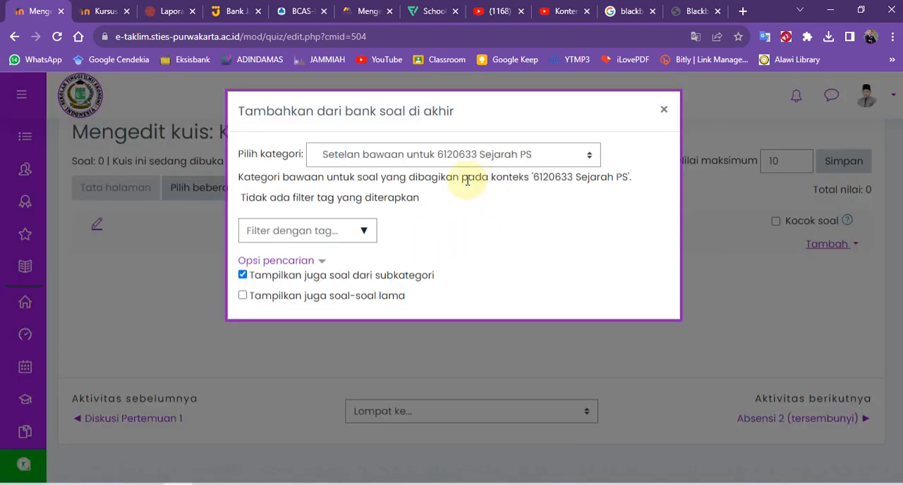
click(416, 156)
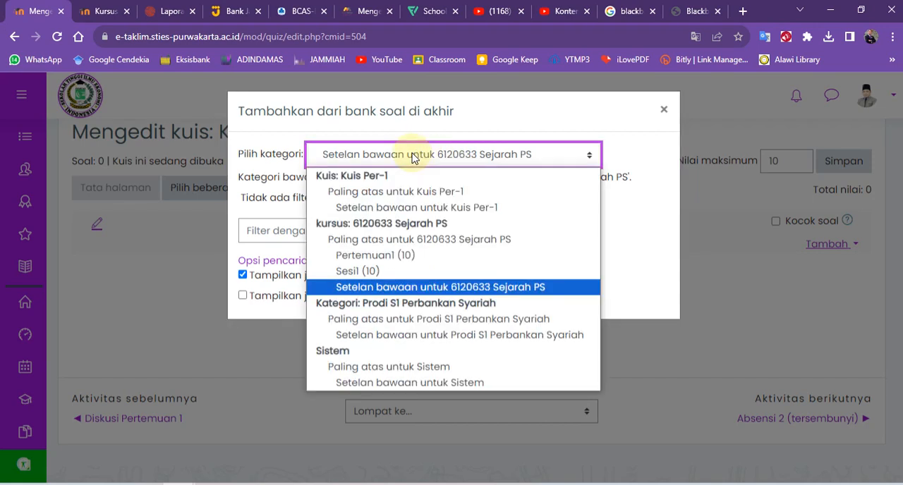
click(364, 272)
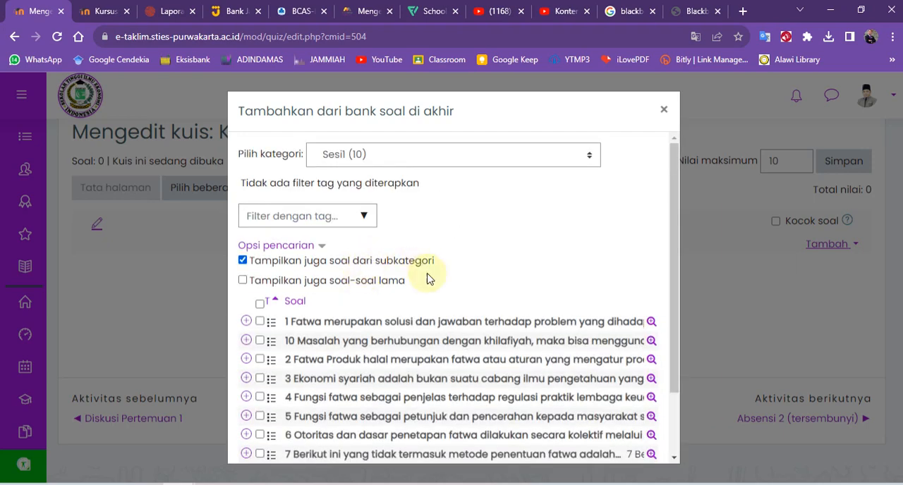
Try selecting and deselecting all Sesi1 questions, and mark only questions 1, 3, 5, 7 and 9.
scroll(430, 280, down, 2)
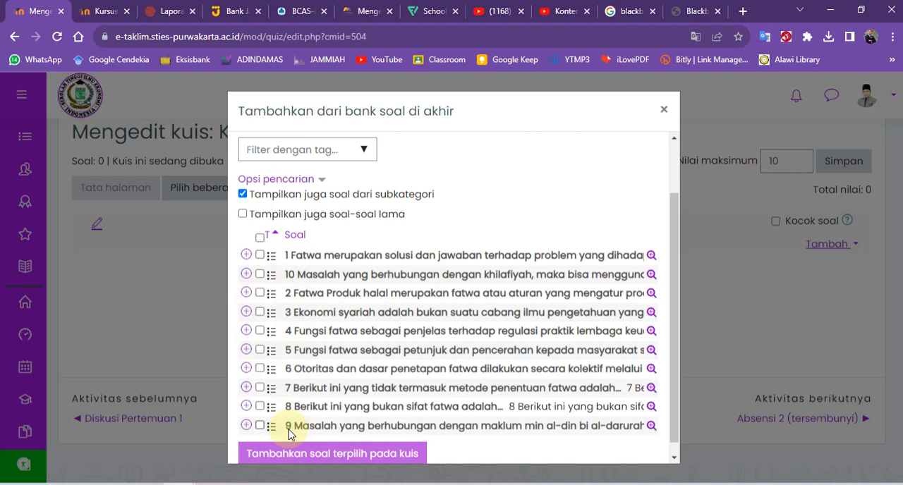
click(261, 238)
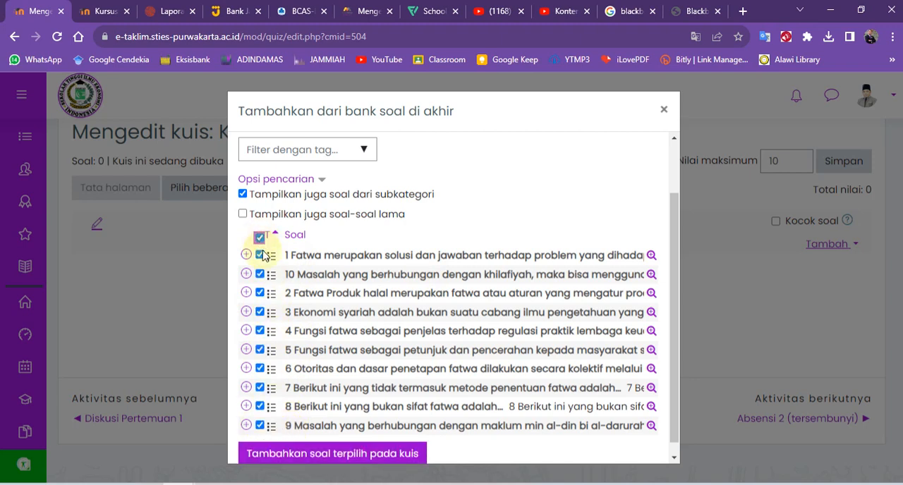
click(261, 238)
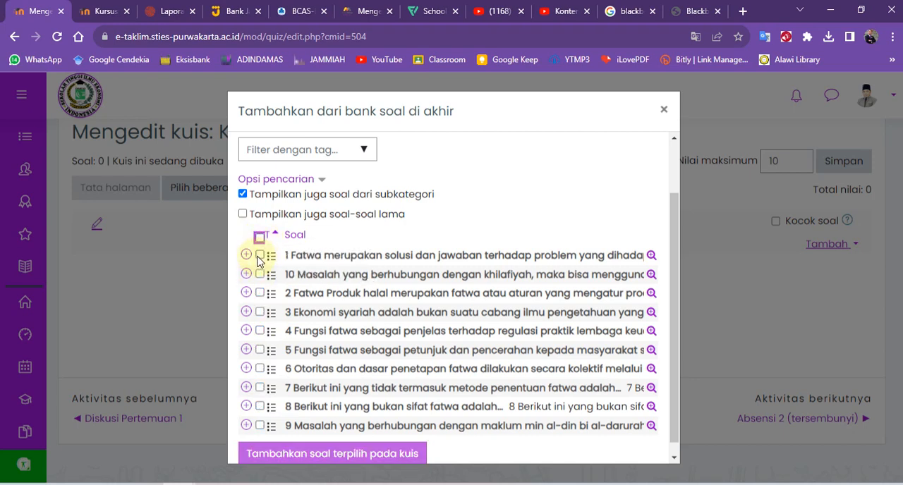
click(260, 256)
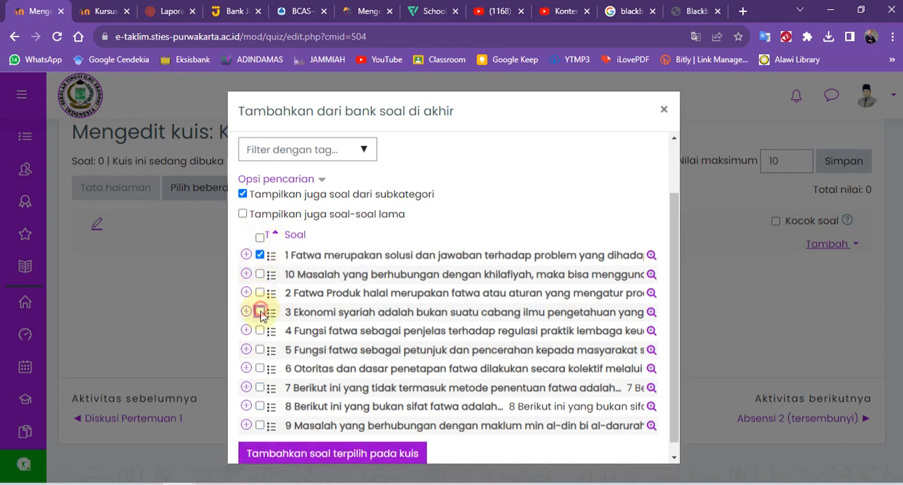
click(260, 312)
click(259, 350)
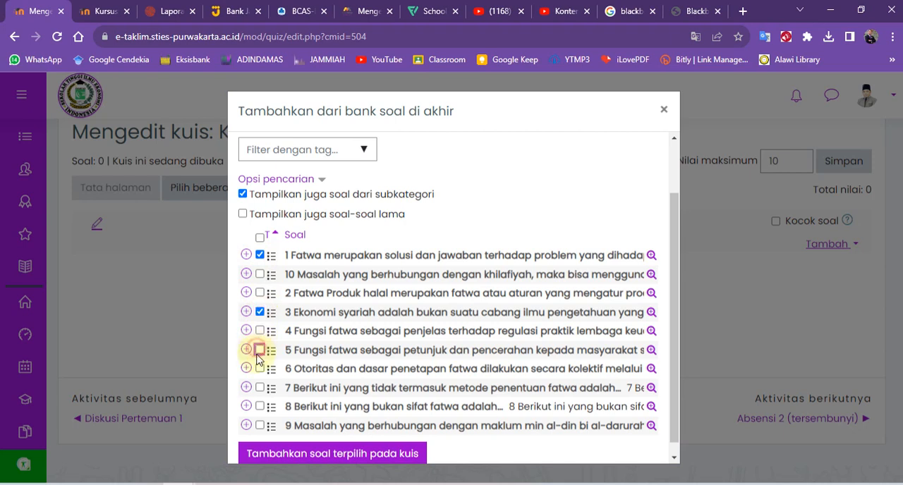
click(260, 388)
click(259, 425)
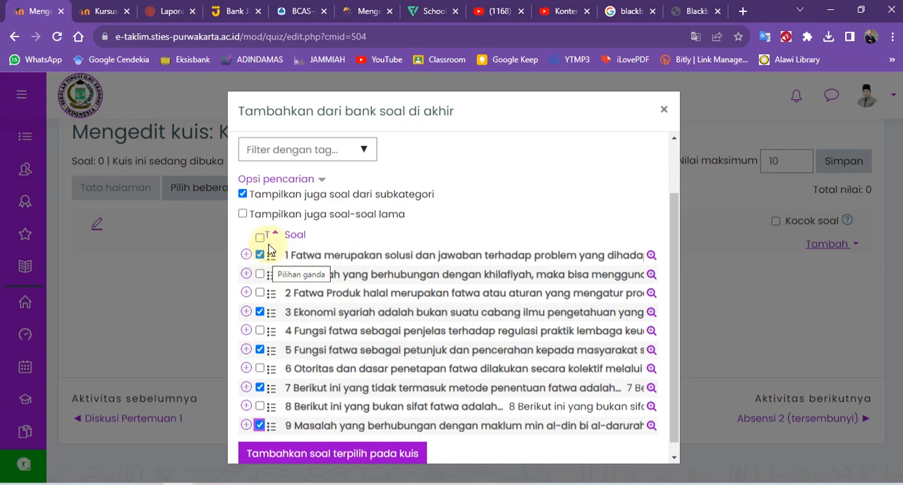
Turn on the option "Tampilkan juga soal-soal lama" for the question list and turn it off again.
click(243, 214)
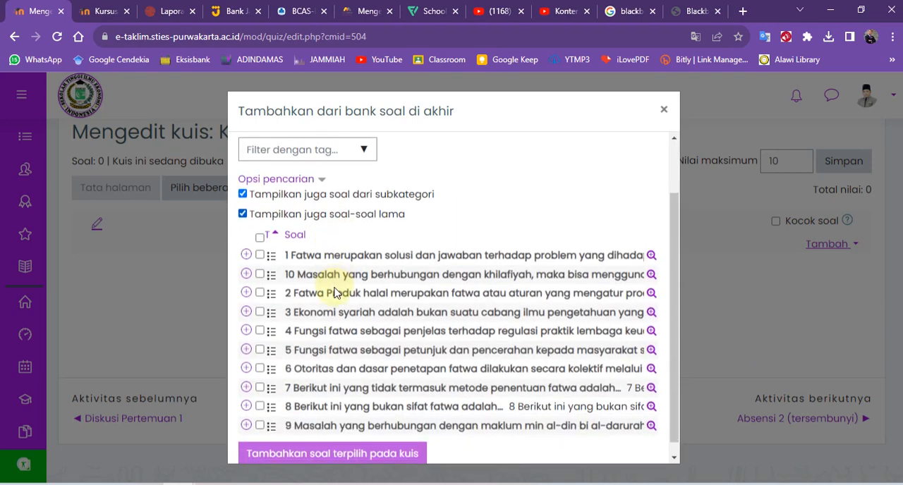
scroll(374, 339, down, 1)
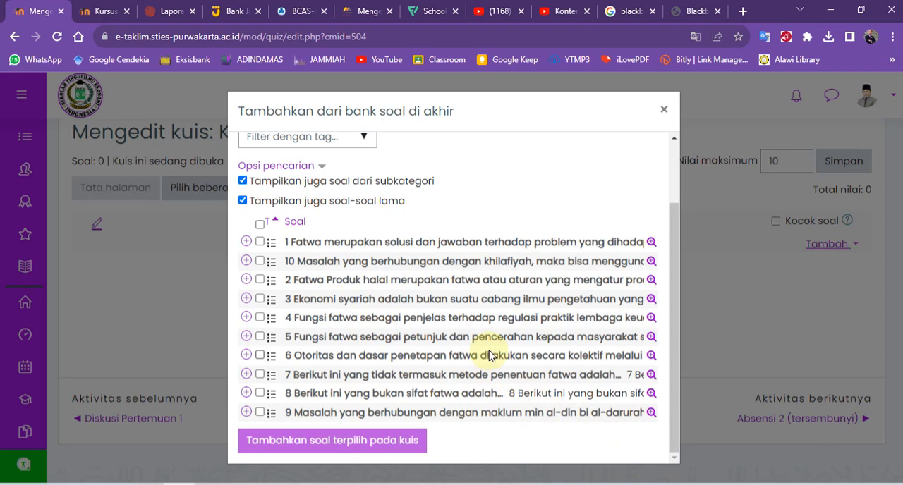
click(244, 203)
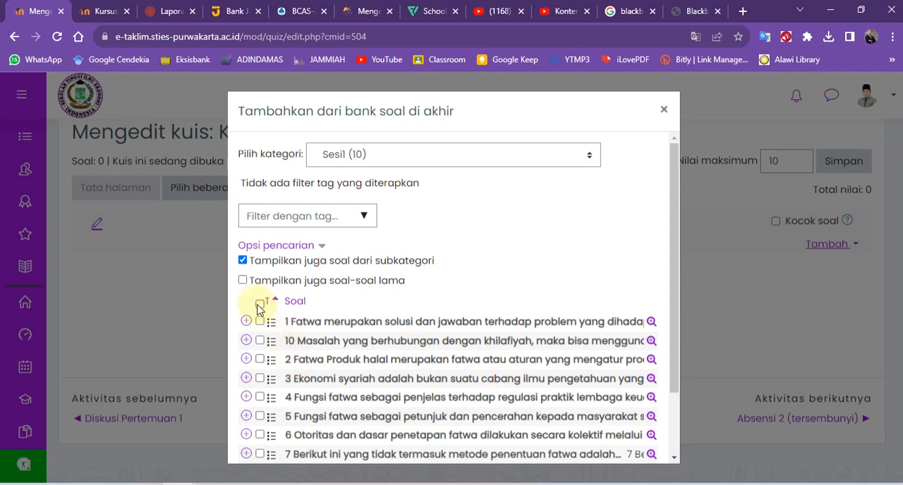
Select all questions in the Sesi1 category and add them to Kuis Per-1.
scroll(263, 311, down, 1)
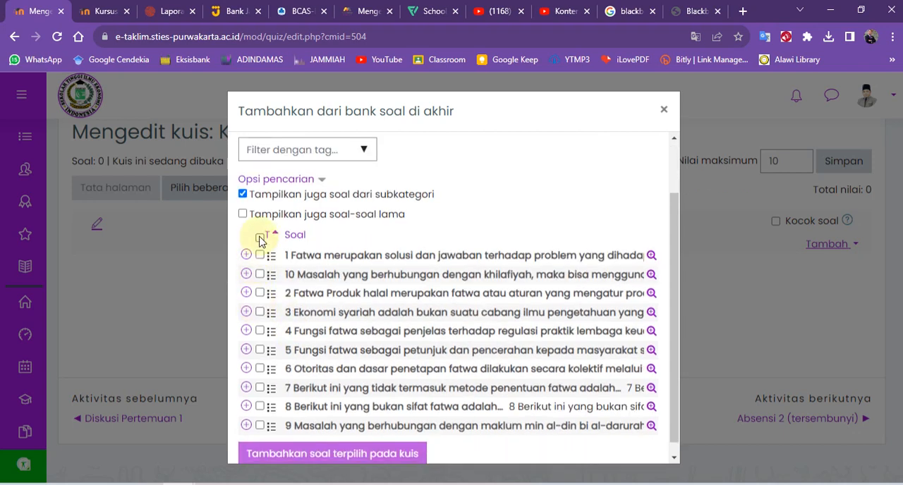
click(260, 238)
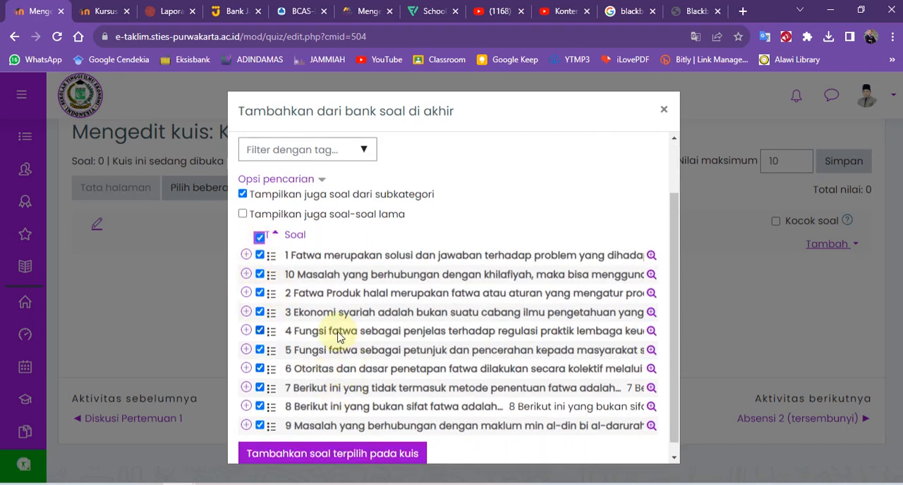
scroll(292, 312, down, 1)
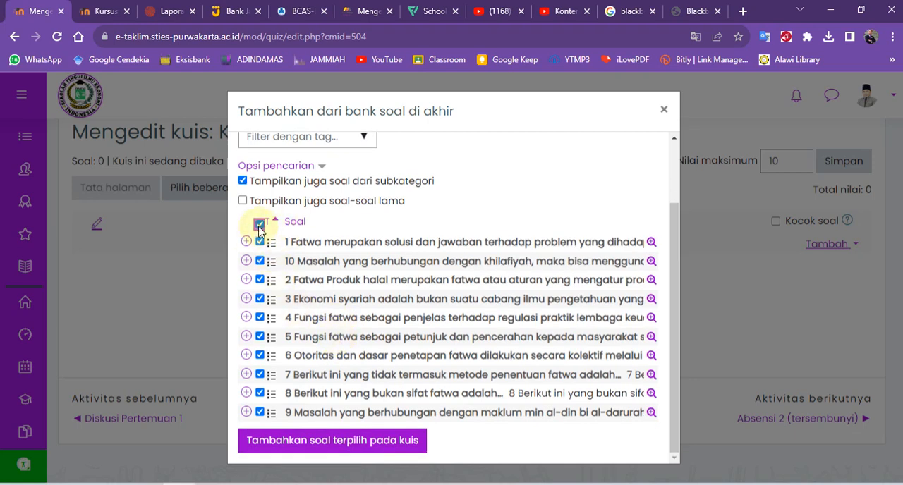
click(316, 444)
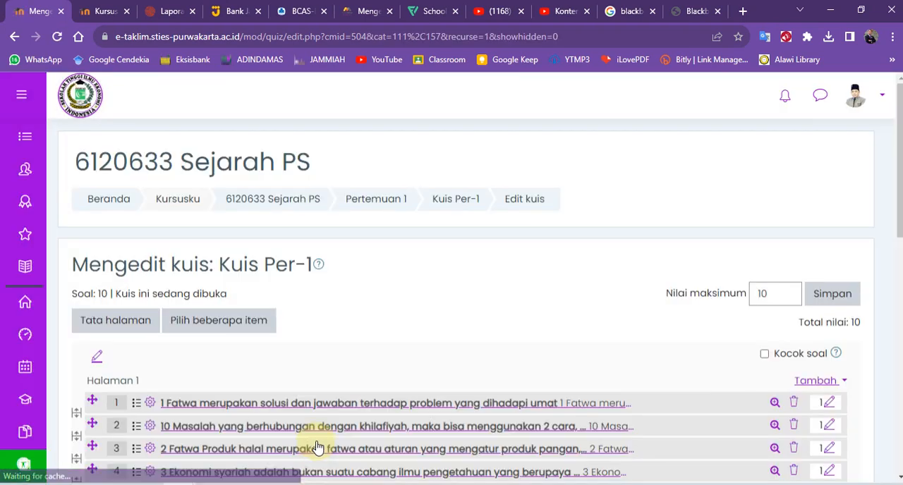
scroll(325, 332, down, 3)
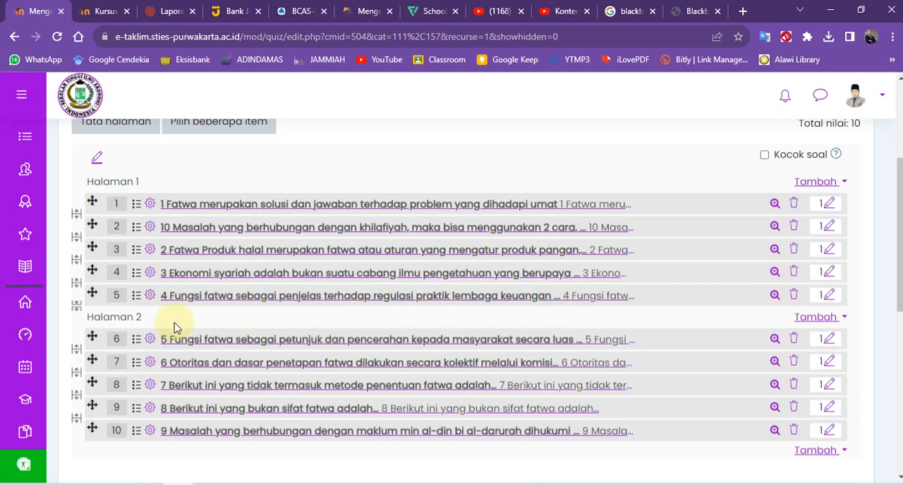
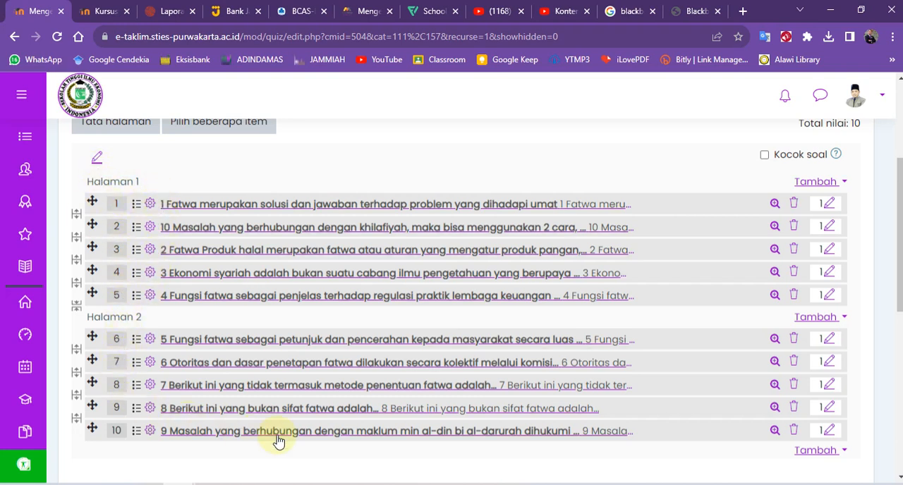
Set Kuis Per-1's maximum grade (Nilai maksimum) to 100, turn on question shuffling (Kocok soal) and save the grade.
scroll(638, 281, up, 1)
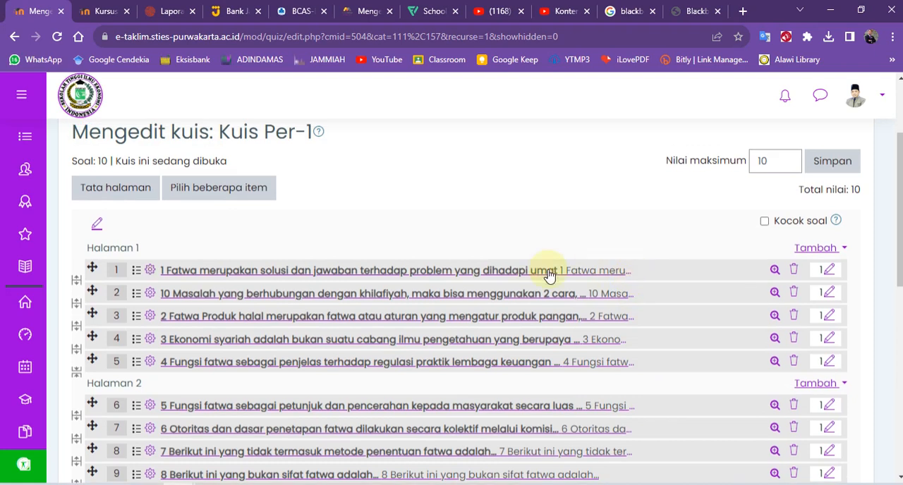
click(776, 160)
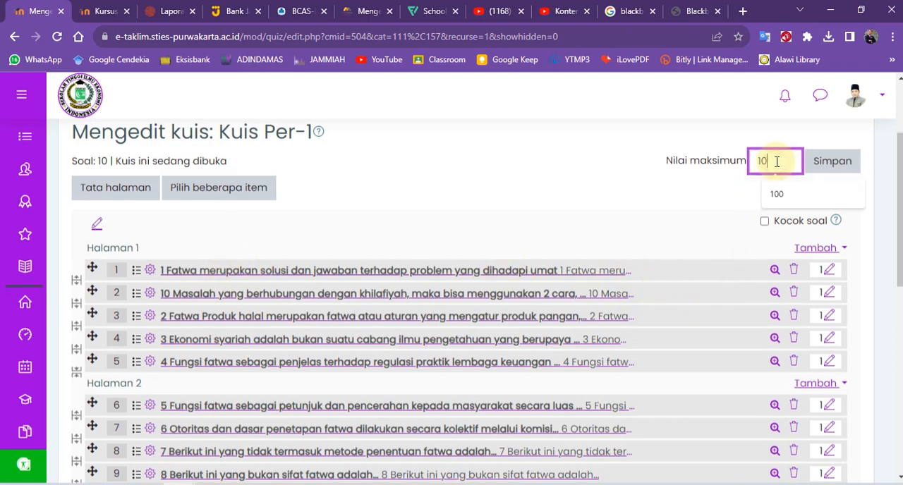
text(0)
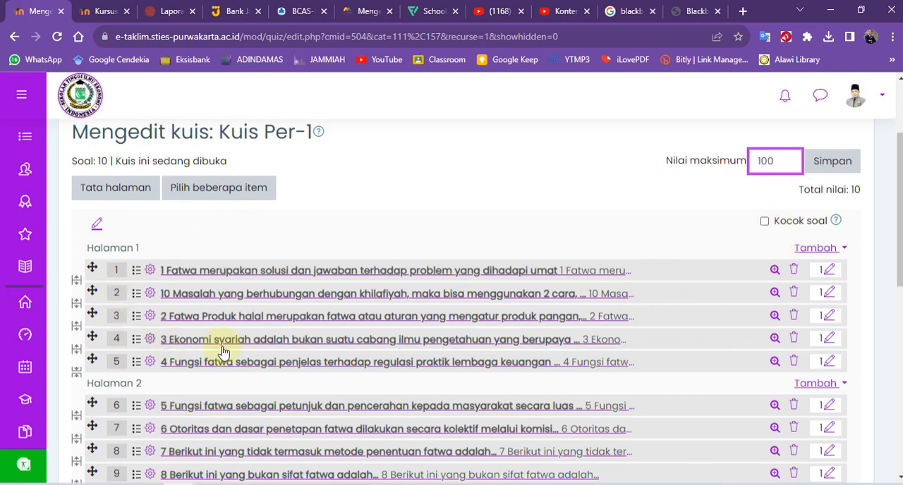
click(764, 223)
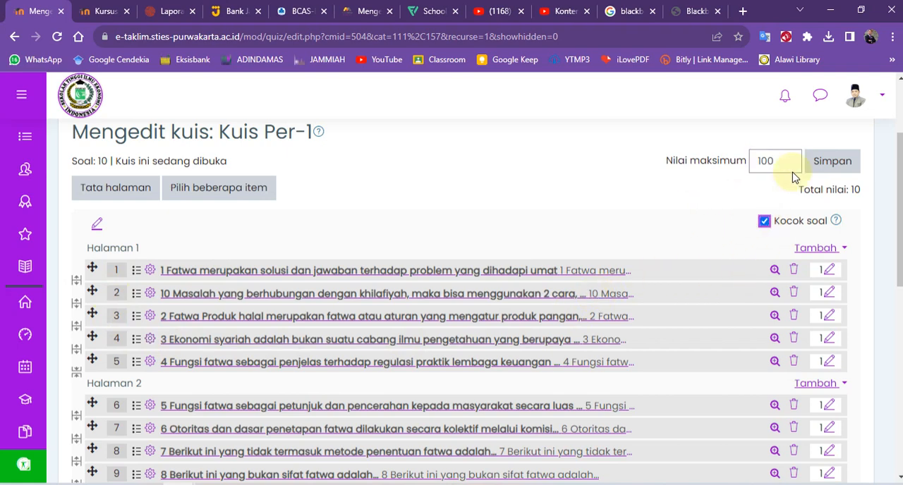
scroll(665, 246, down, 4)
scroll(666, 249, up, 5)
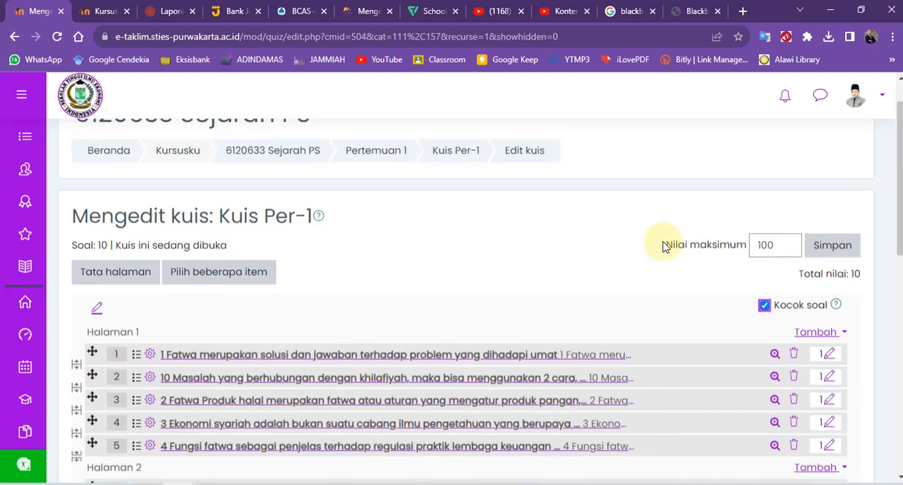
click(833, 296)
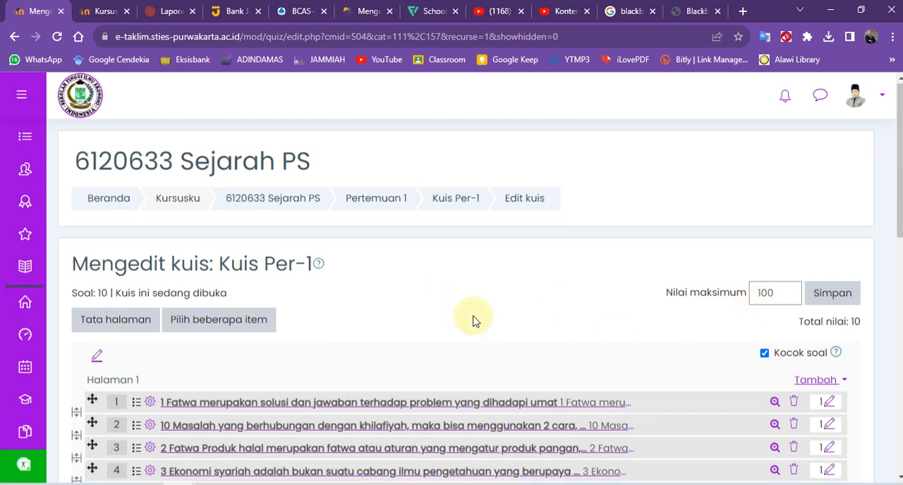
scroll(468, 308, down, 3)
scroll(469, 318, up, 3)
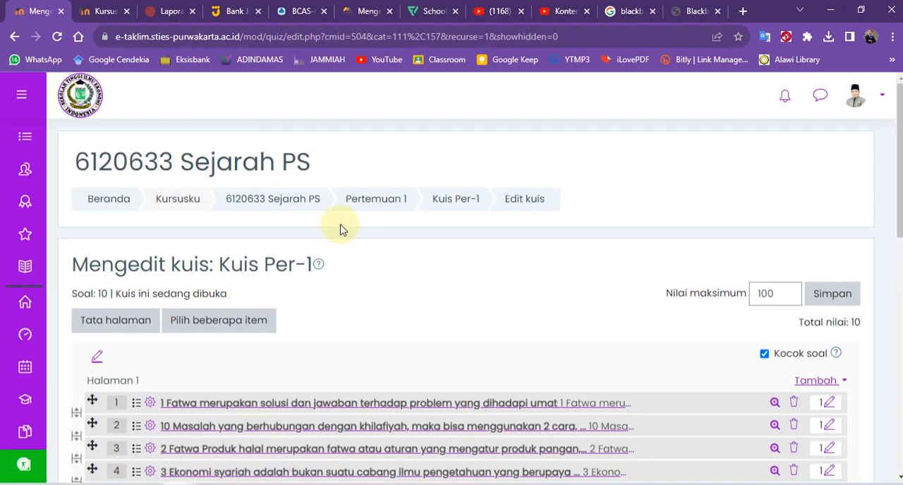
Return to the Pertemuan 1 section and check for Kuis Per-1 in its activity list.
click(367, 207)
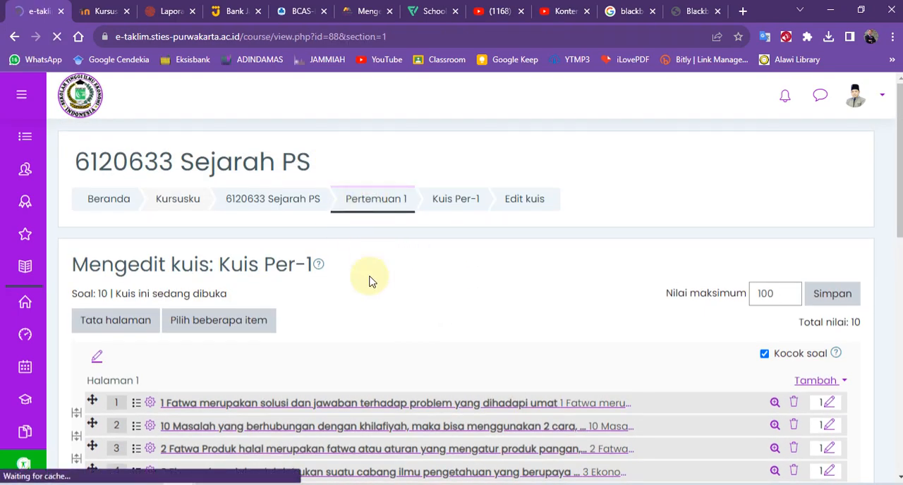
scroll(373, 292, down, 5)
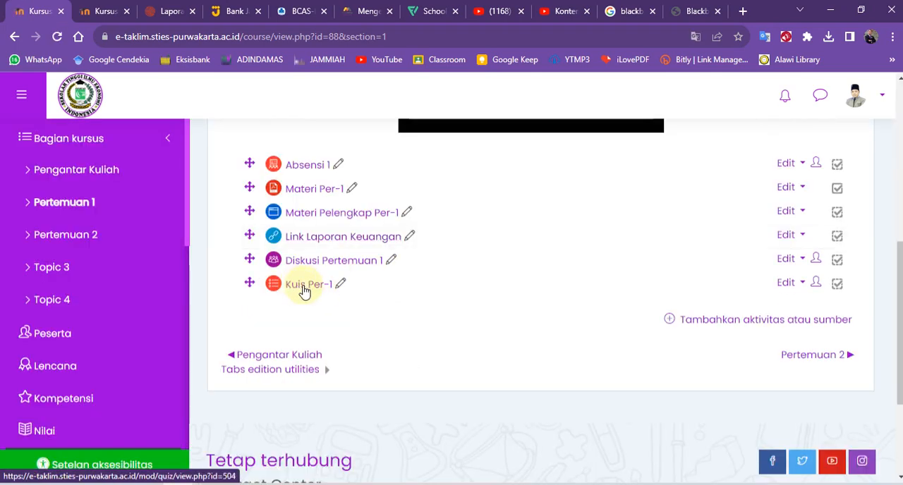
click(299, 307)
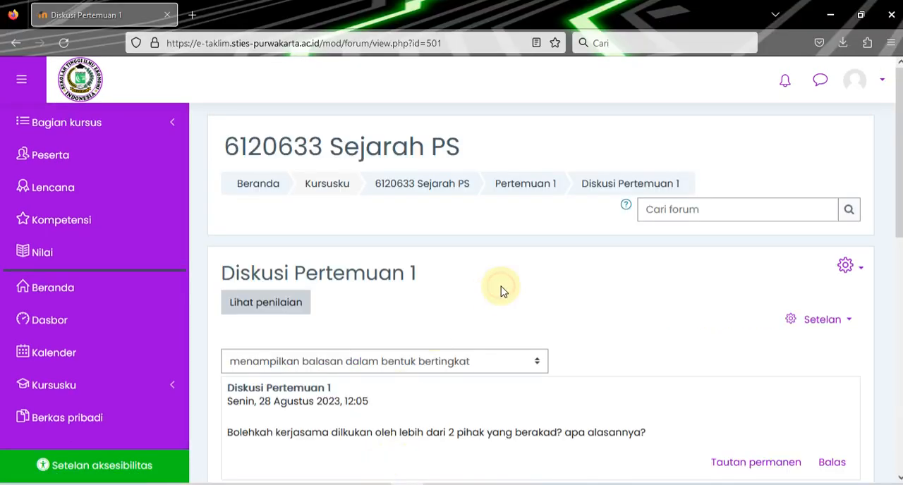
In the student session in Firefox, reload the course page and open Kuis Per-1 from the Pertemuan 1 section.
key(F5)
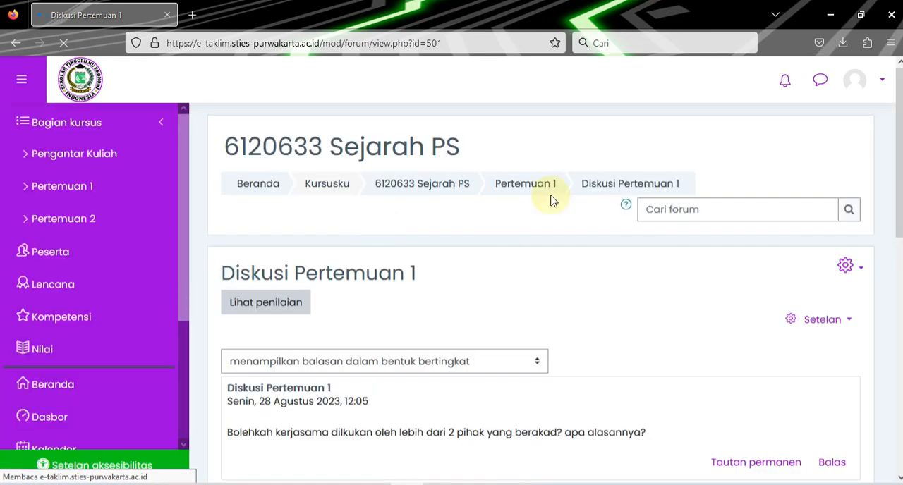
click(534, 187)
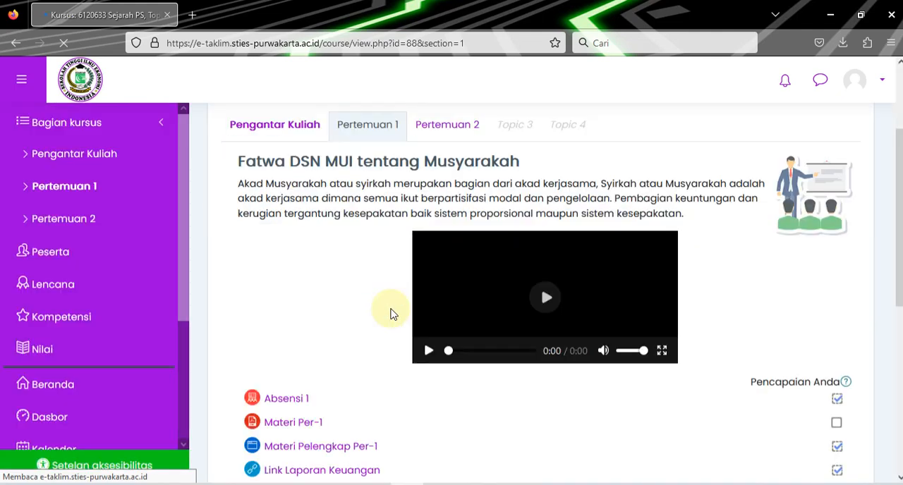
scroll(393, 313, down, 3)
click(290, 316)
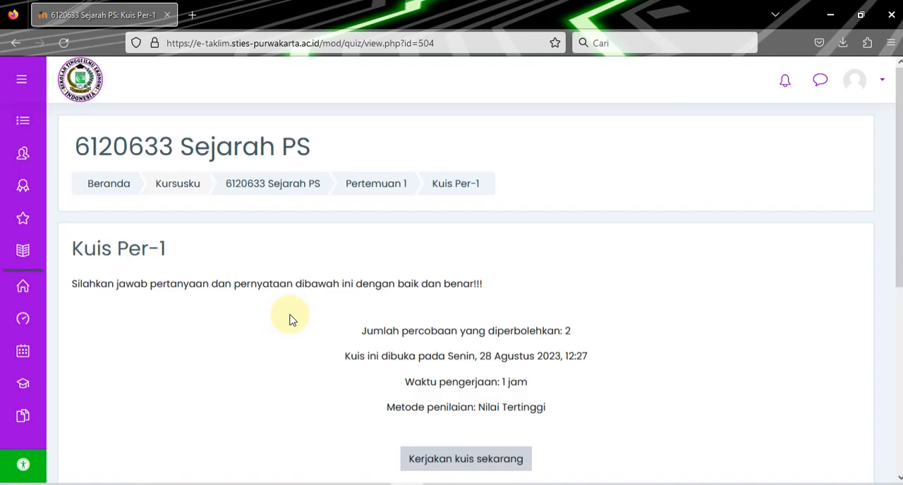
Review the quiz conditions, including the number of allowed attempts, and start a timed attempt at Kuis Per-1.
scroll(291, 319, down, 3)
scroll(225, 268, up, 2)
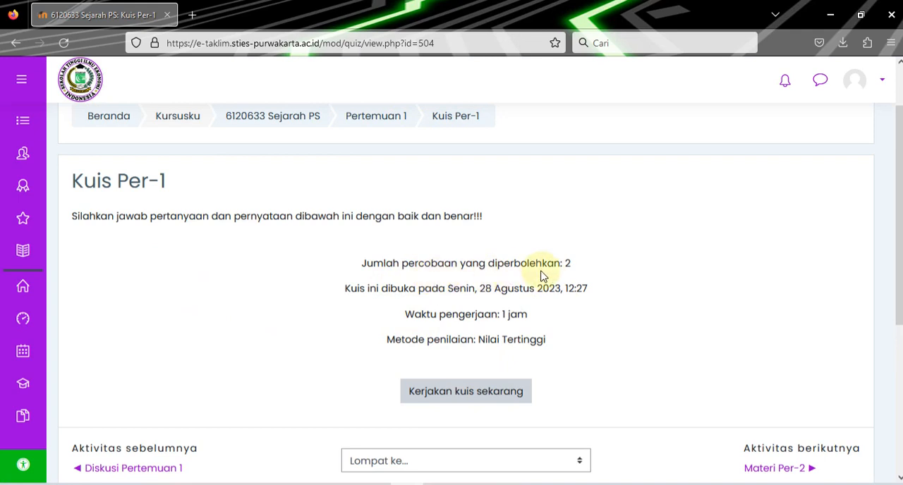
drag(576, 264, 360, 266)
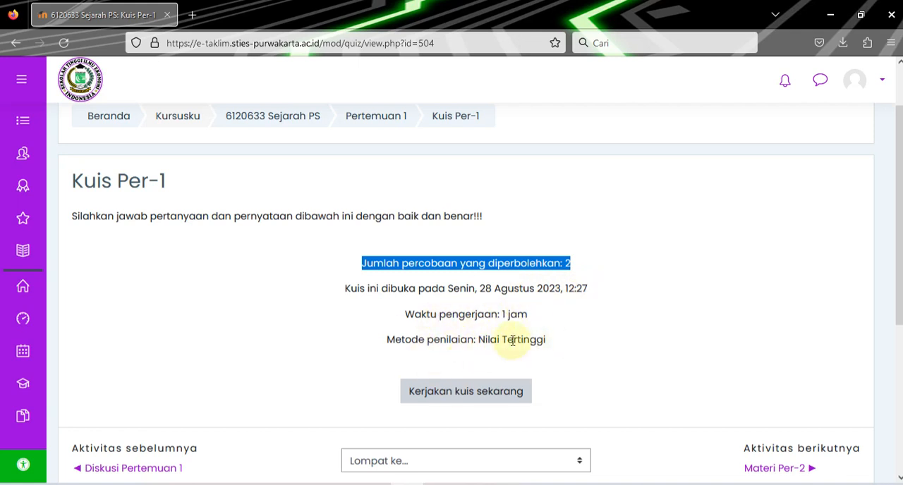
click(441, 392)
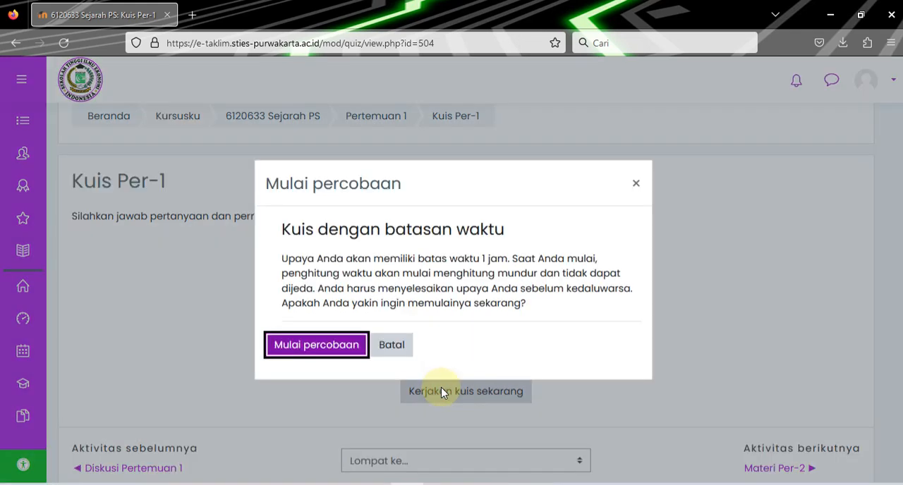
click(335, 356)
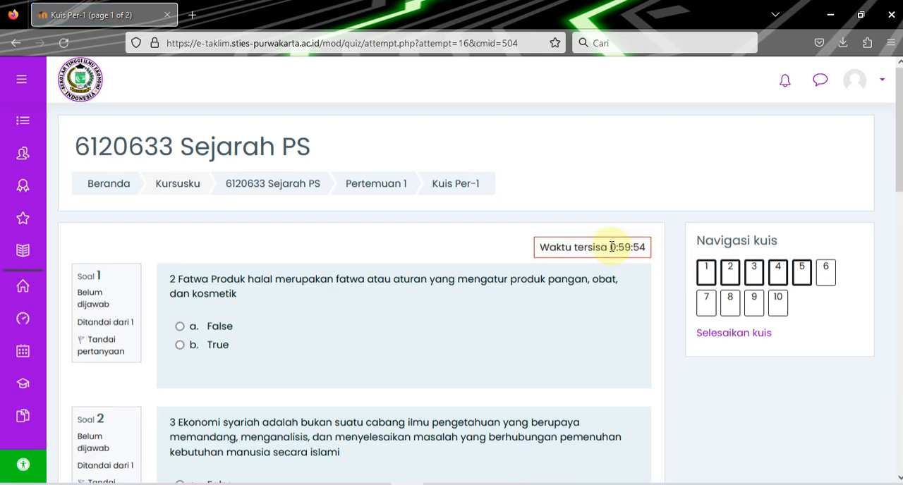
Examine the remaining time and look through questions 1 to 5 on the first page of the quiz attempt.
drag(611, 247, 634, 247)
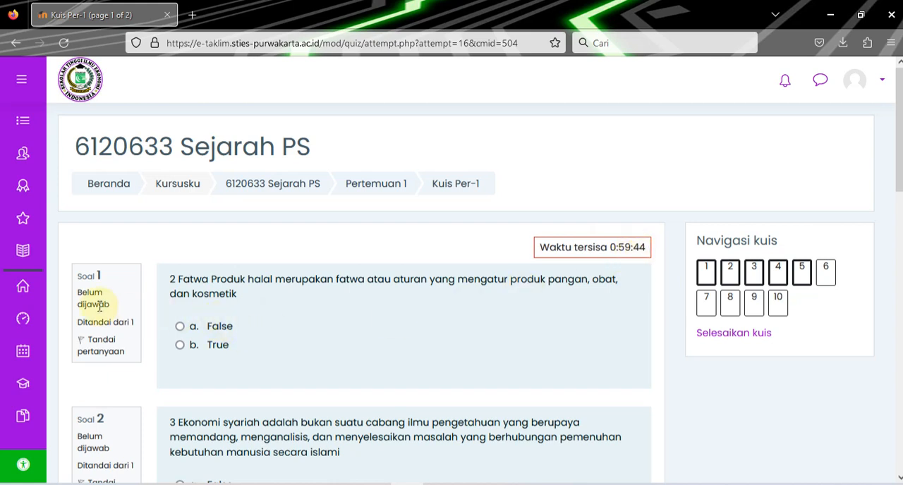
scroll(101, 304, down, 2)
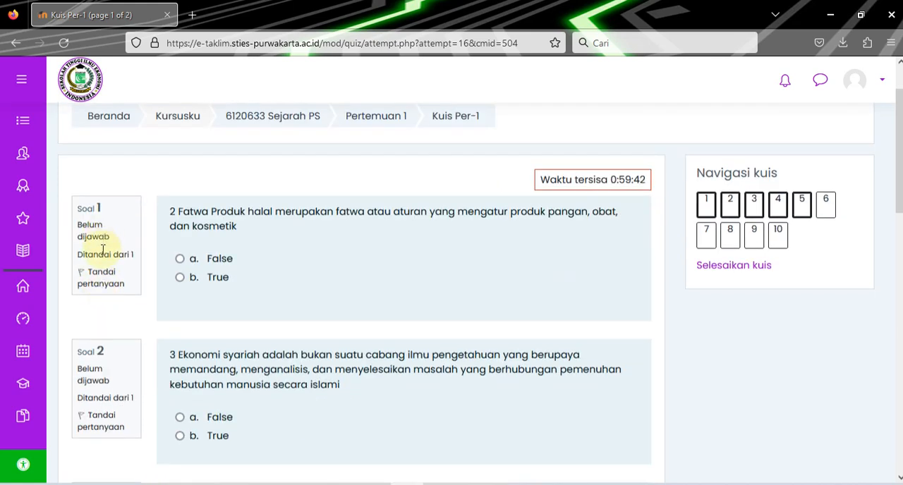
scroll(104, 331, down, 10)
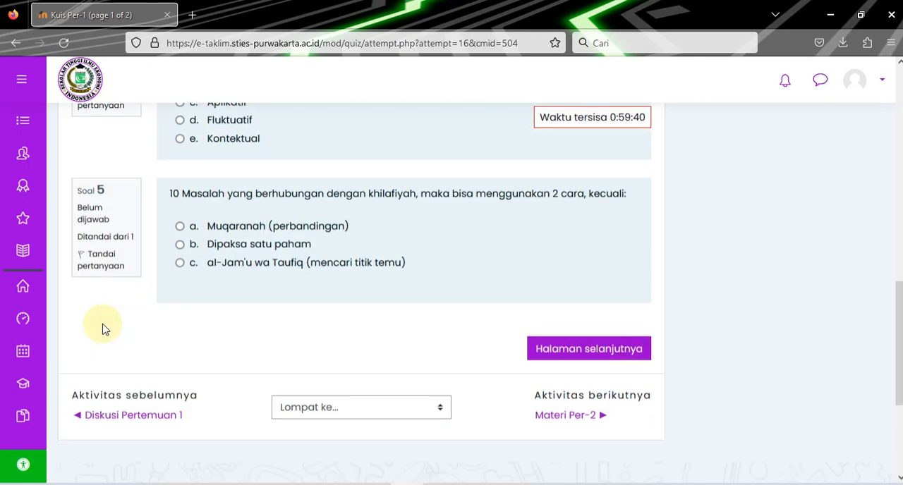
scroll(120, 318, up, 4)
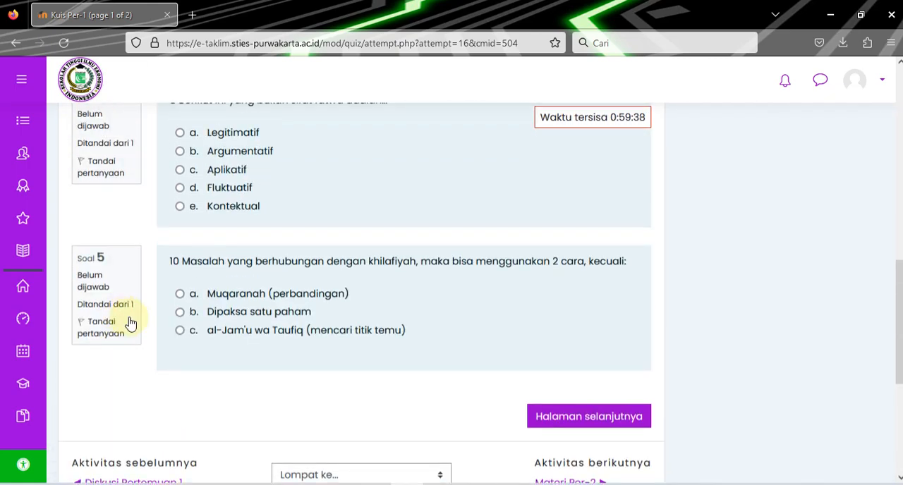
scroll(131, 323, up, 10)
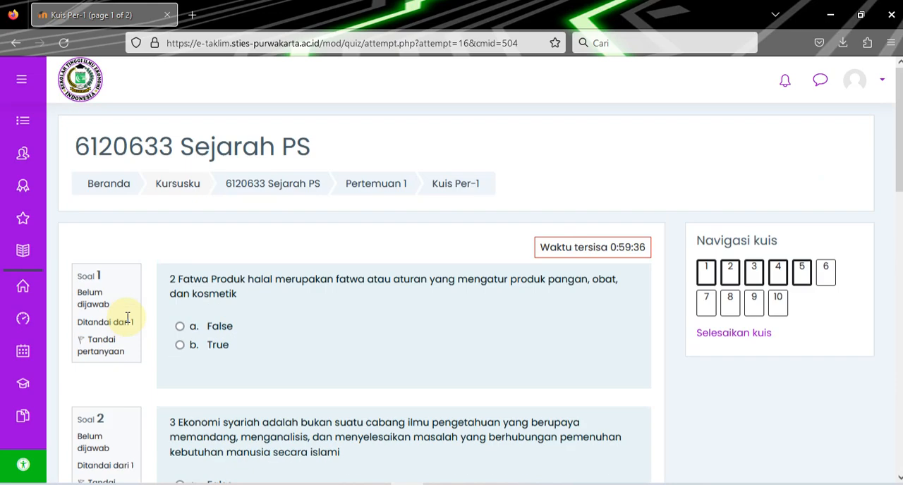
scroll(124, 321, down, 10)
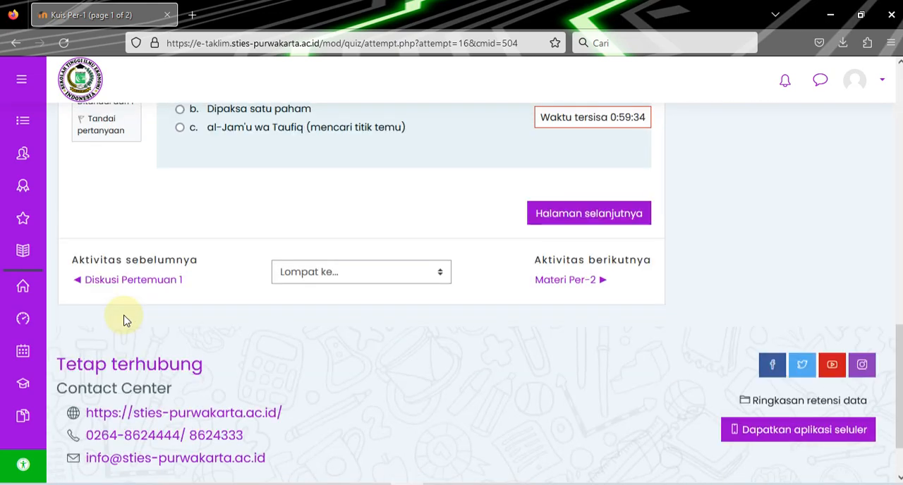
scroll(125, 321, up, 3)
scroll(125, 319, up, 6)
scroll(141, 317, down, 10)
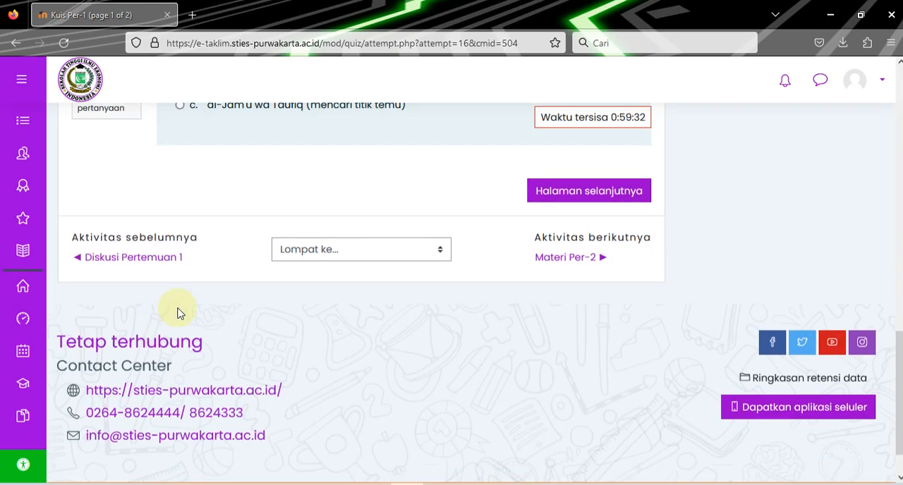
scroll(496, 236, up, 4)
Go to the second page of the attempt, look through questions 6 to 10 and return to the first page.
click(570, 274)
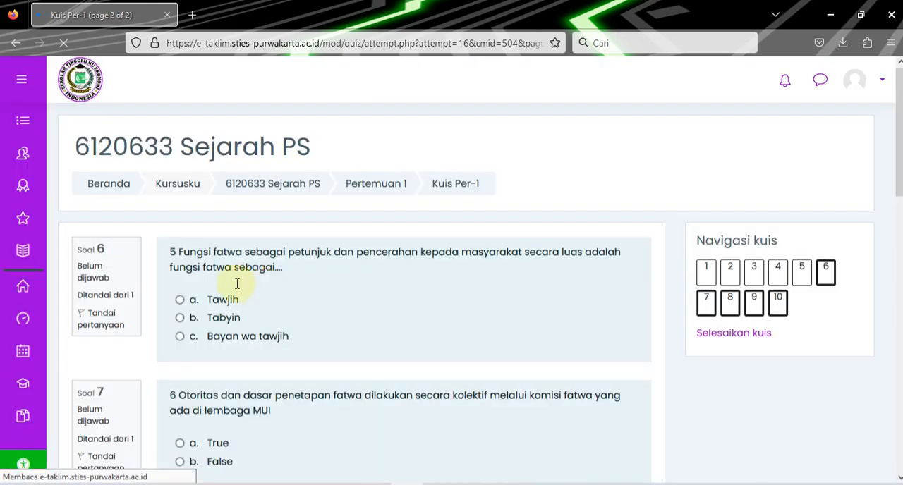
scroll(187, 265, down, 8)
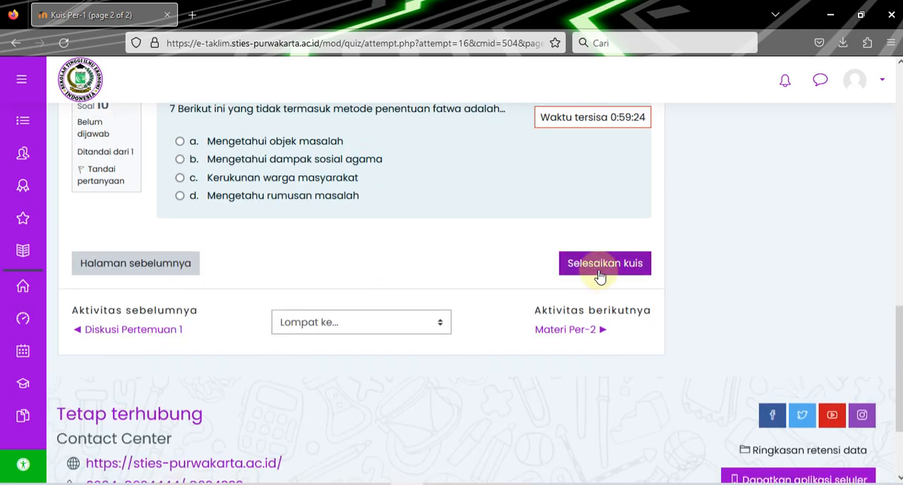
scroll(597, 277, up, 3)
scroll(614, 154, up, 7)
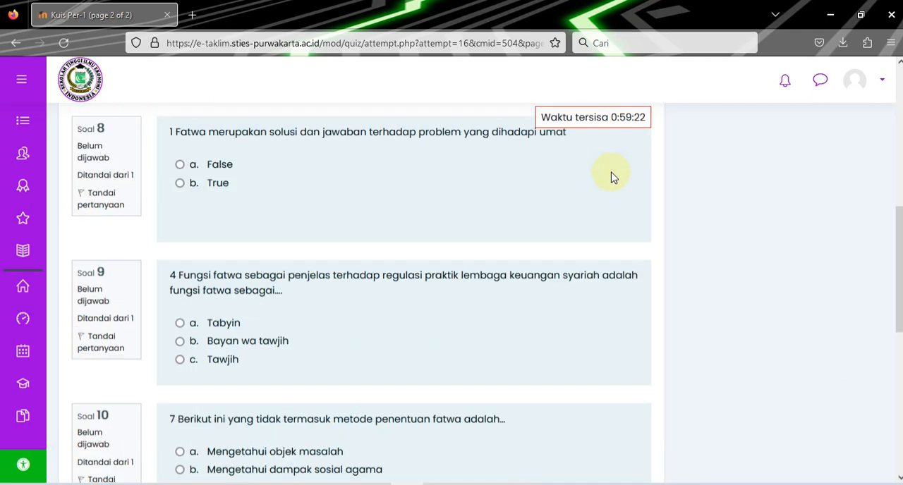
scroll(600, 188, up, 2)
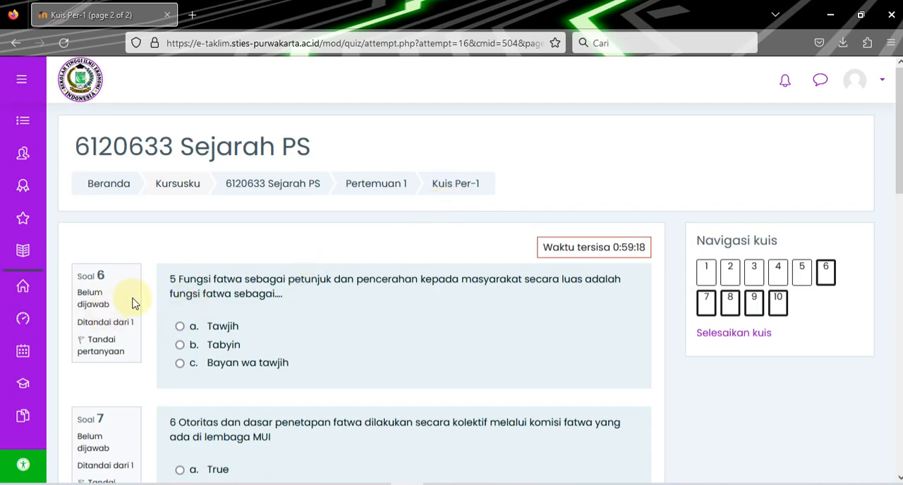
scroll(377, 353, down, 10)
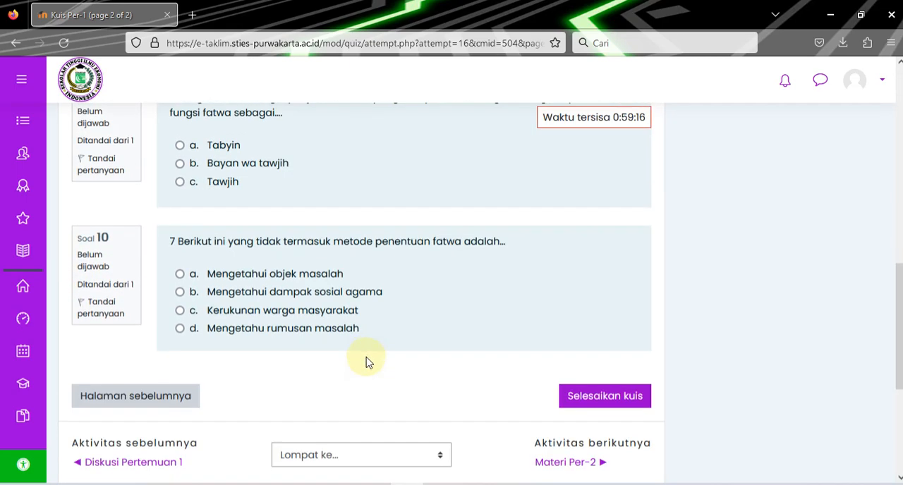
click(122, 325)
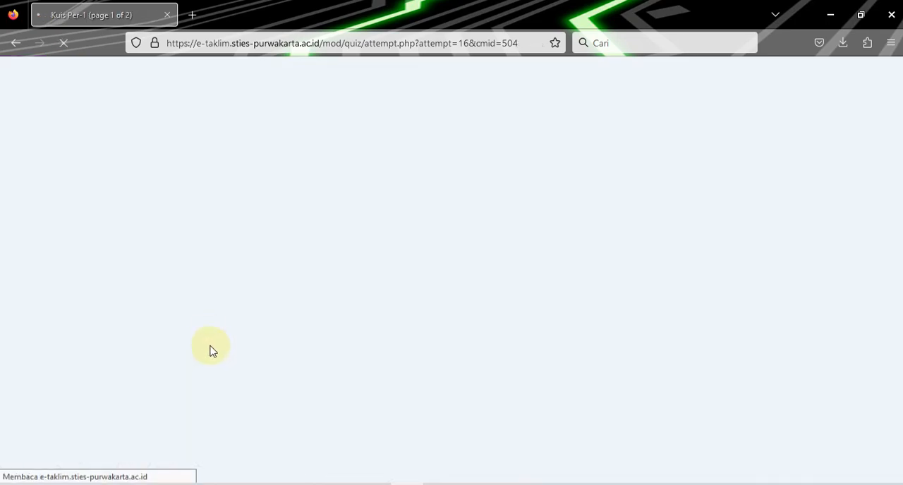
Answer questions 1 to 5 with False, True, True, Fluktuatif and Dipaksa satu paham respectively.
scroll(210, 194, down, 2)
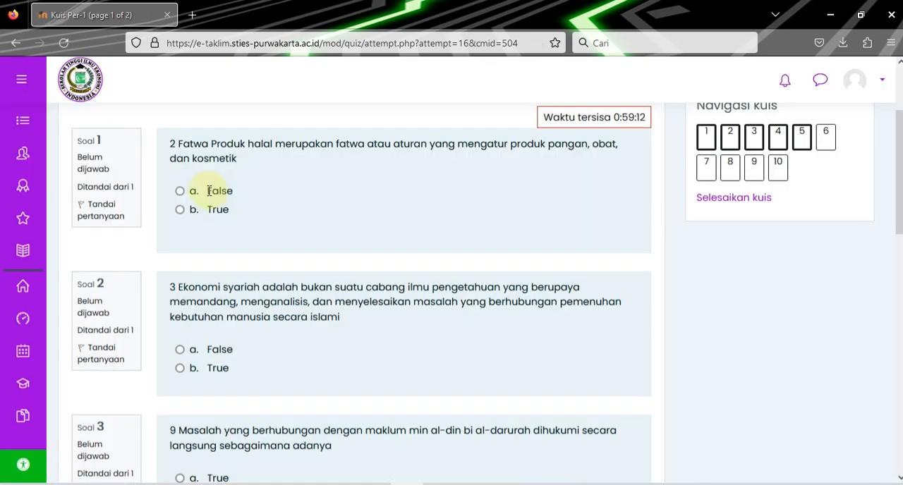
click(180, 196)
click(181, 368)
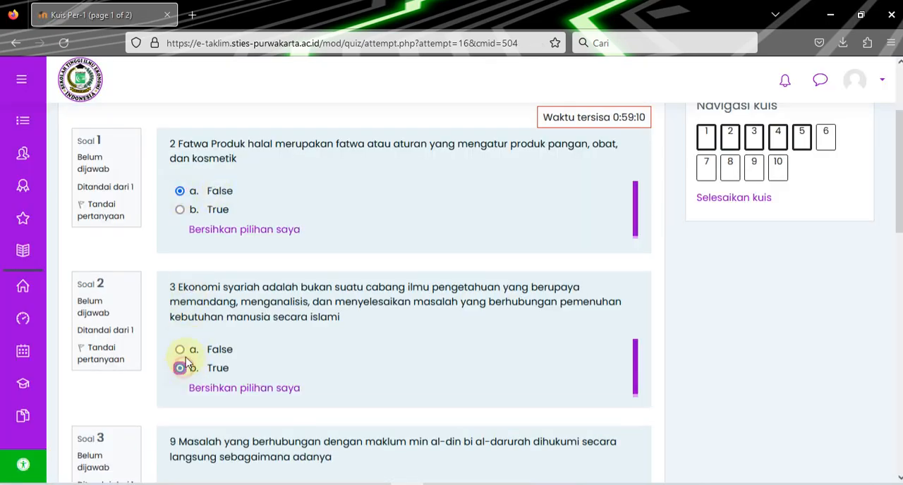
scroll(211, 350, down, 2)
click(183, 353)
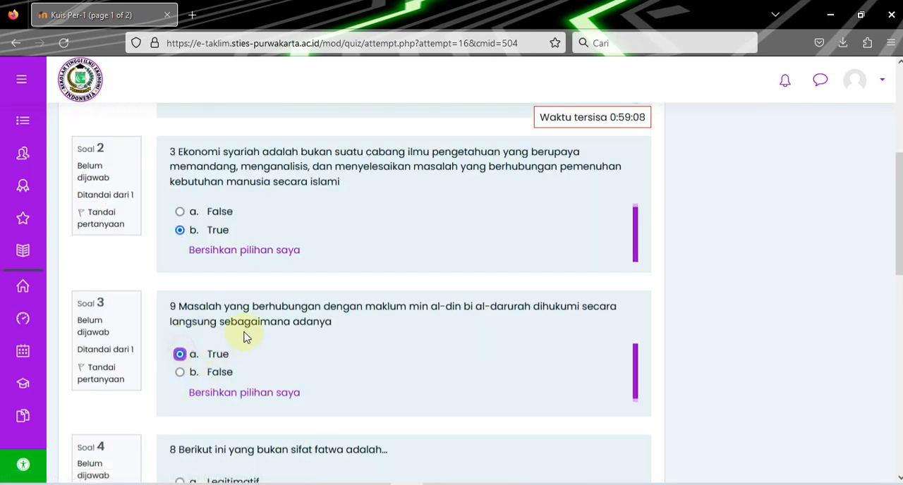
scroll(245, 337, down, 3)
click(180, 268)
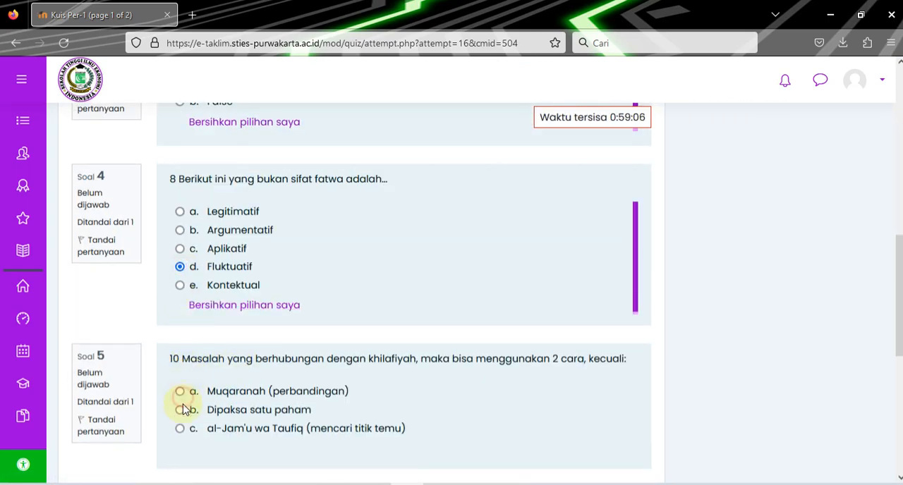
click(181, 410)
scroll(251, 346, down, 3)
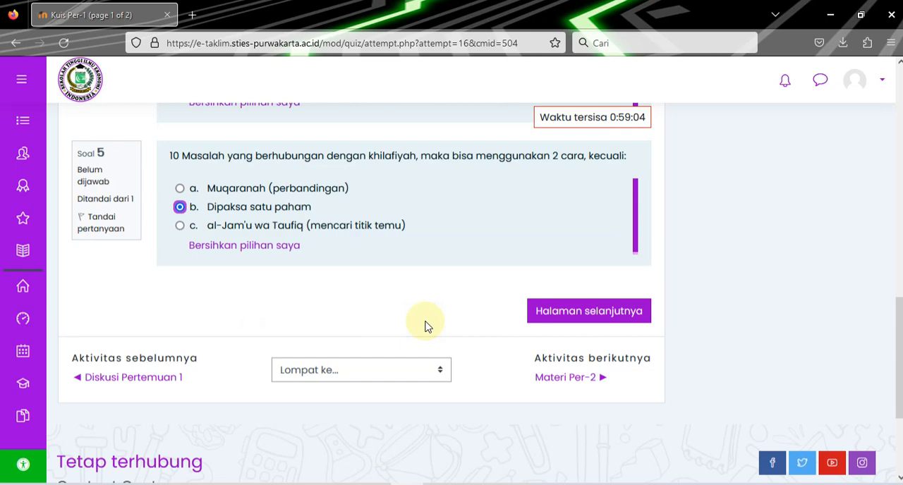
Go to the second page and answer questions 6, 8, 9 and 10 with Tabyin, True, Bayan wa tawjih and Kerukunan warga masyarakat respectively.
click(588, 311)
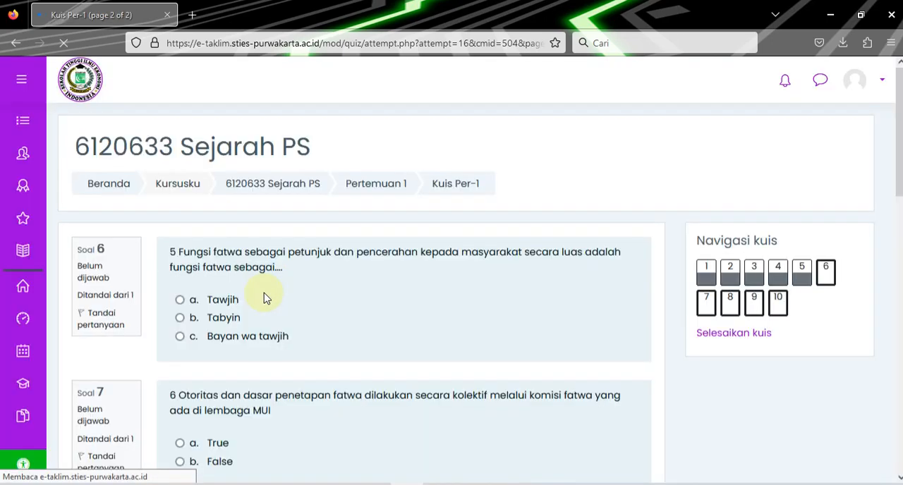
click(180, 345)
scroll(222, 349, down, 3)
click(180, 285)
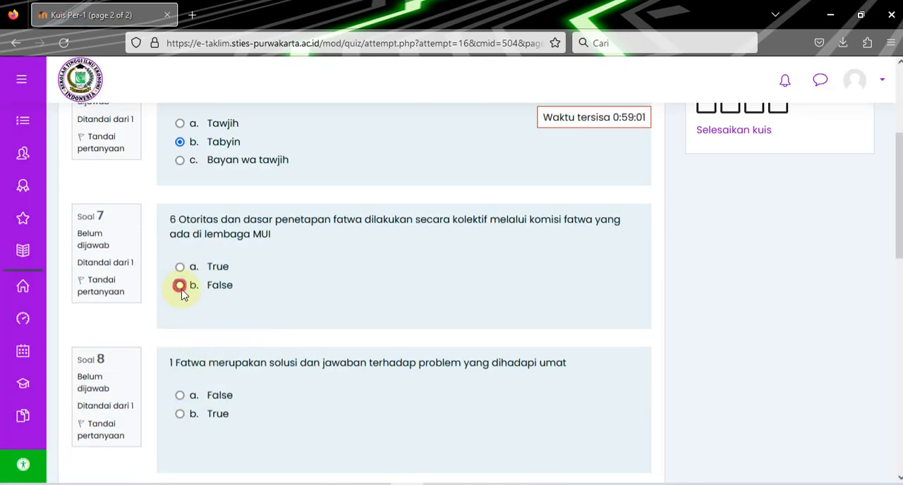
click(181, 414)
scroll(211, 339, down, 4)
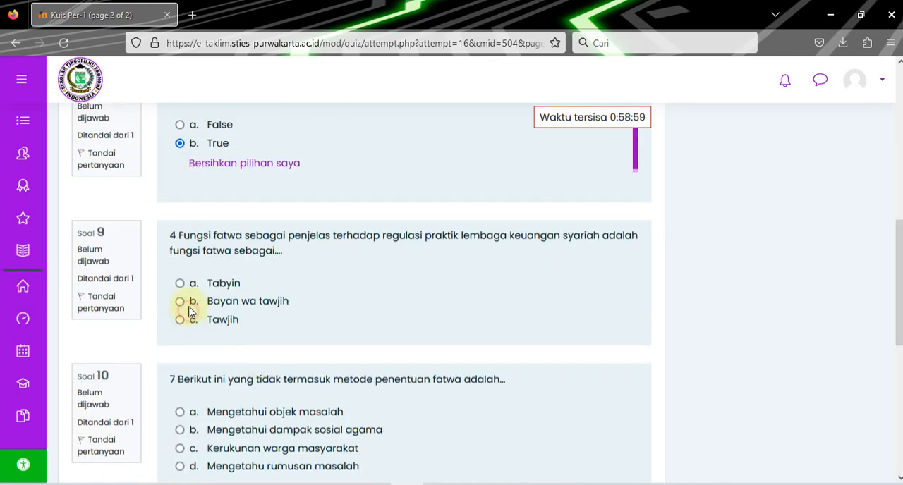
click(181, 302)
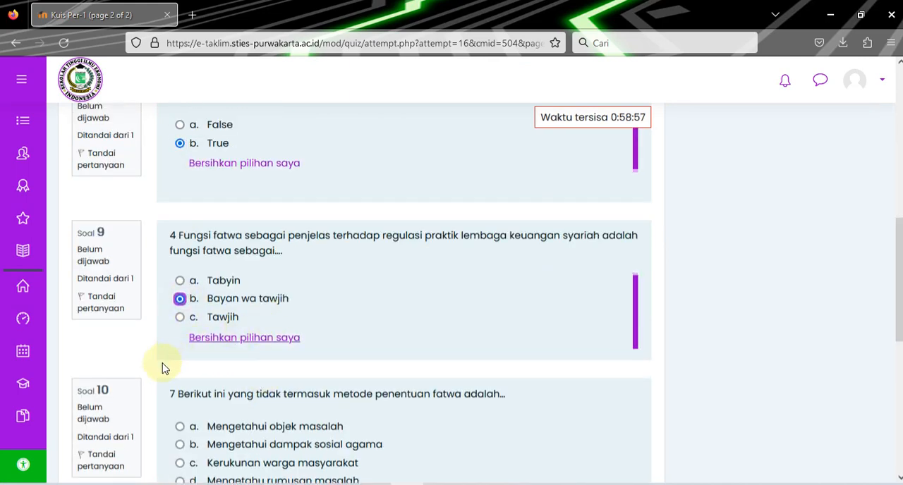
scroll(185, 379, down, 3)
click(173, 281)
click(180, 260)
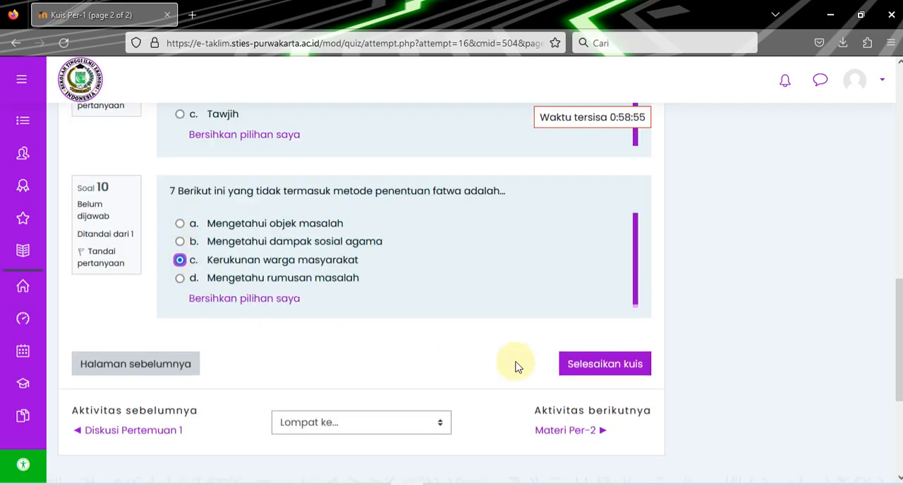
scroll(510, 311, up, 1)
scroll(511, 311, down, 2)
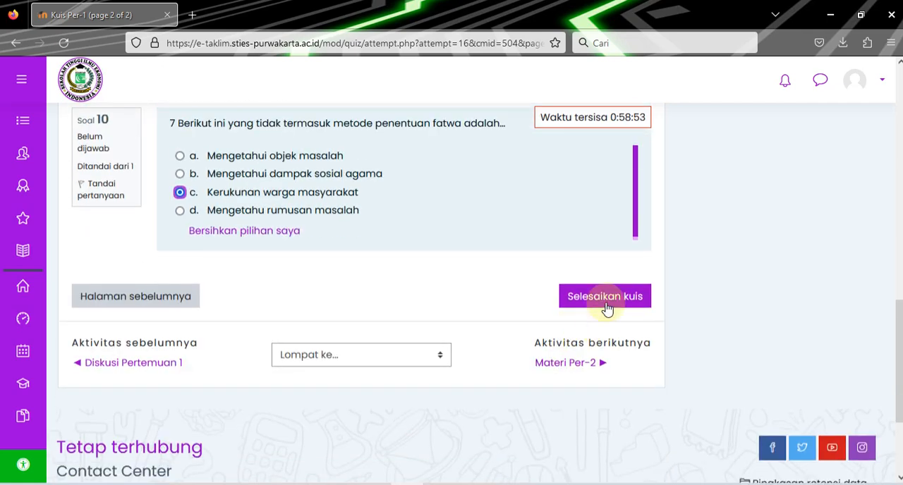
Finish the Kuis Per-1 attempt, check the answer status summary and submit all answers with confirmation.
click(607, 302)
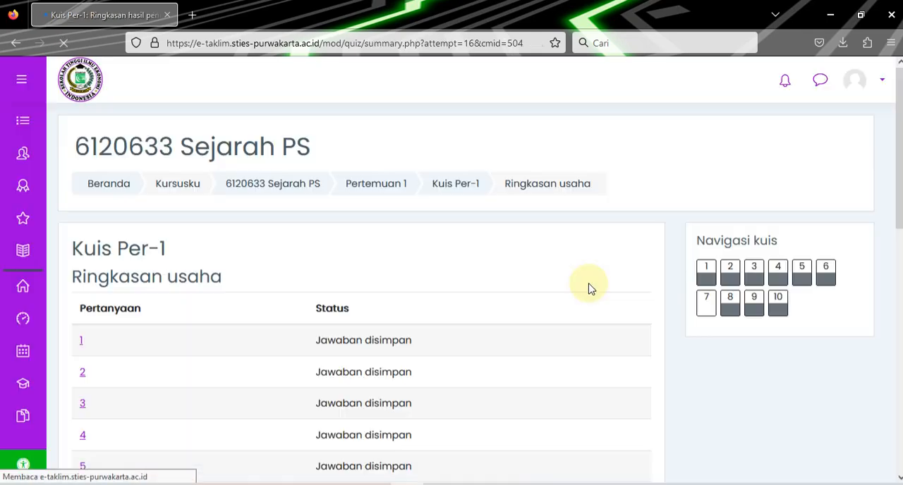
scroll(519, 304, down, 4)
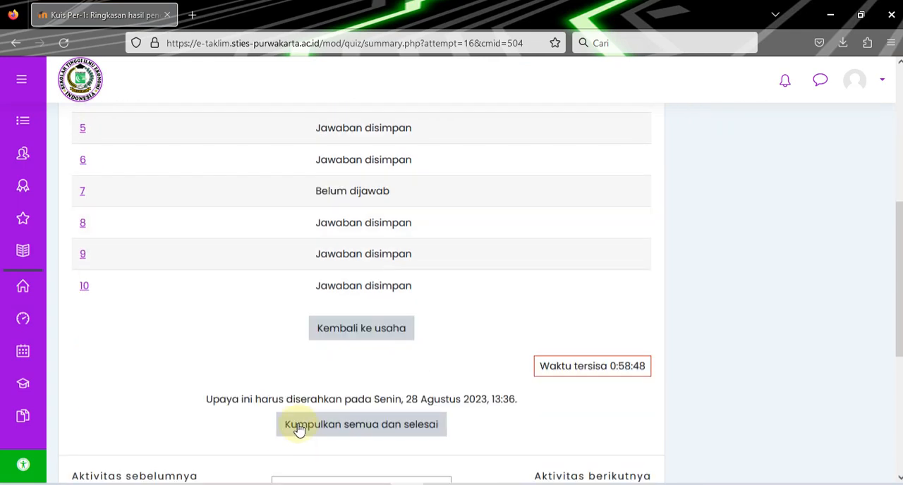
scroll(318, 391, down, 1)
scroll(318, 380, down, 1)
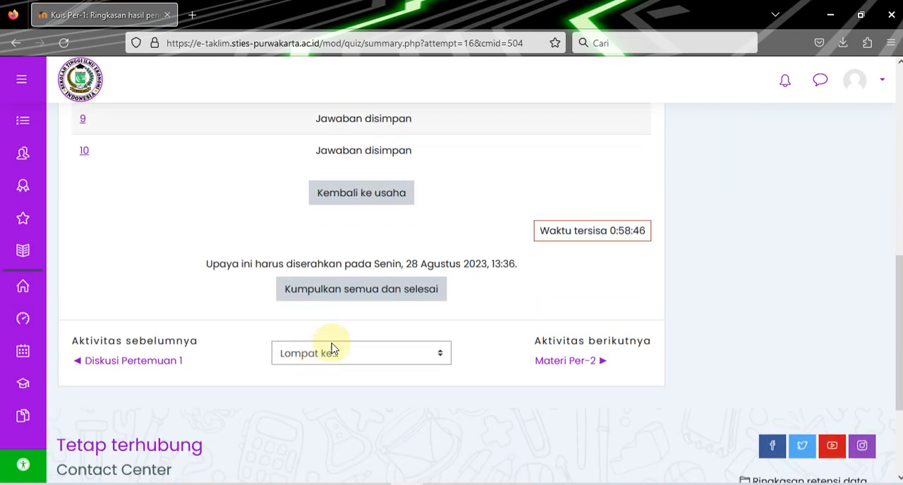
click(367, 290)
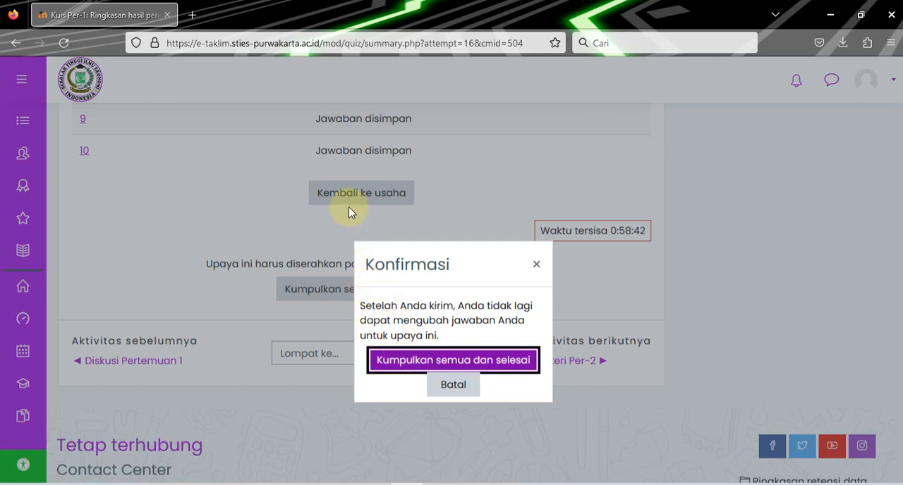
click(455, 361)
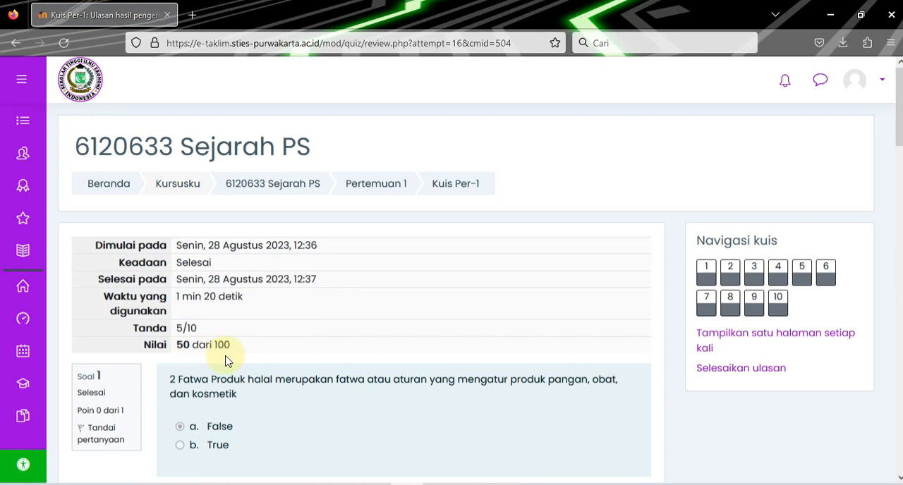
Look through the grade and marked answers of the submitted attempt and finish the review.
scroll(226, 360, down, 20)
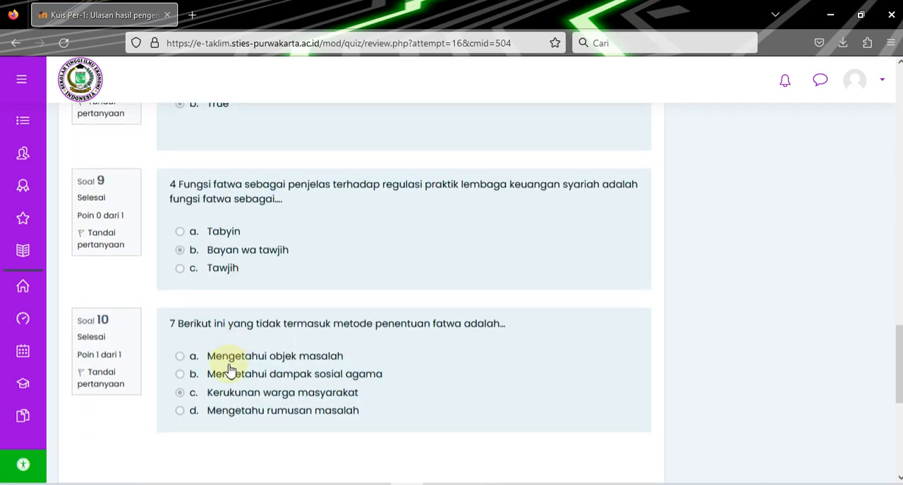
scroll(470, 313, down, 5)
scroll(520, 308, up, 3)
click(593, 280)
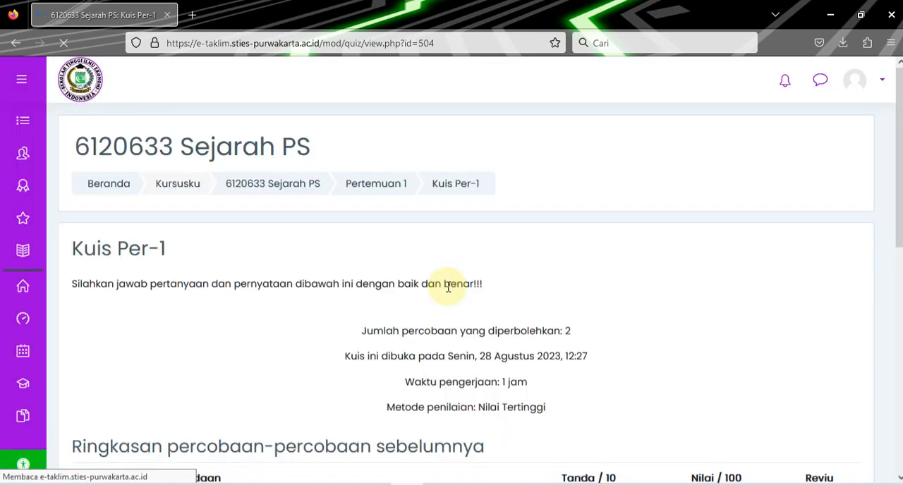
Examine the quiz conditions, the summary of previous attempts, the highest grade and the option to retake the quiz.
scroll(448, 287, down, 3)
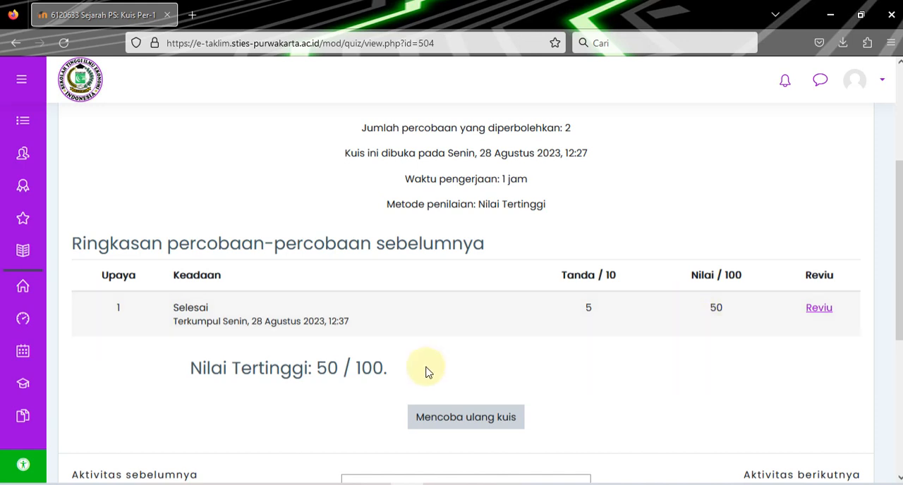
scroll(427, 371, down, 2)
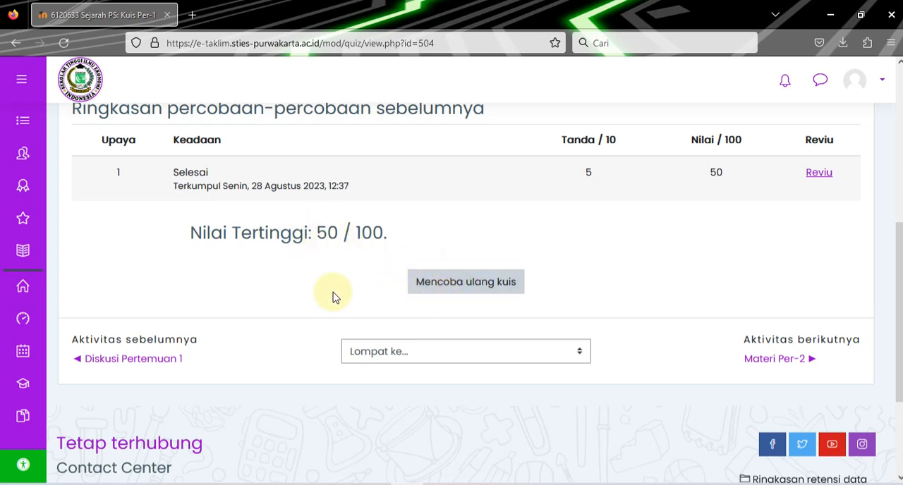
scroll(339, 303, down, 3)
scroll(338, 305, up, 10)
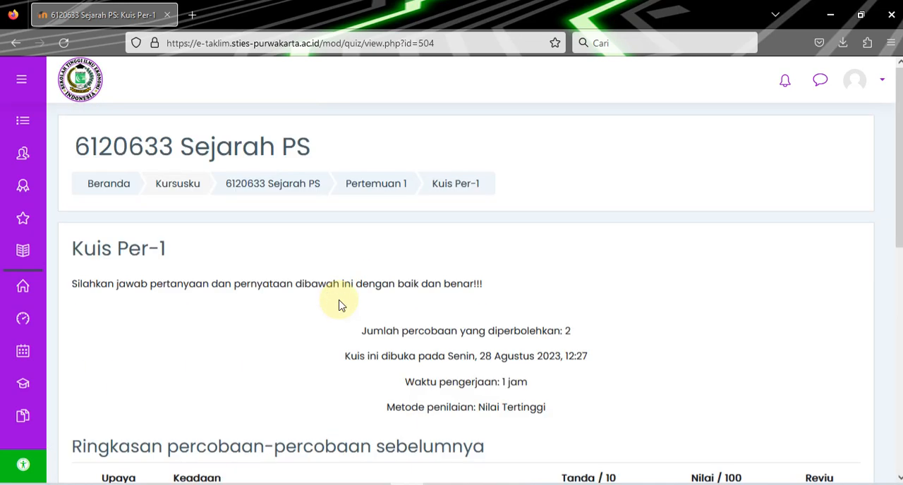
scroll(346, 305, down, 3)
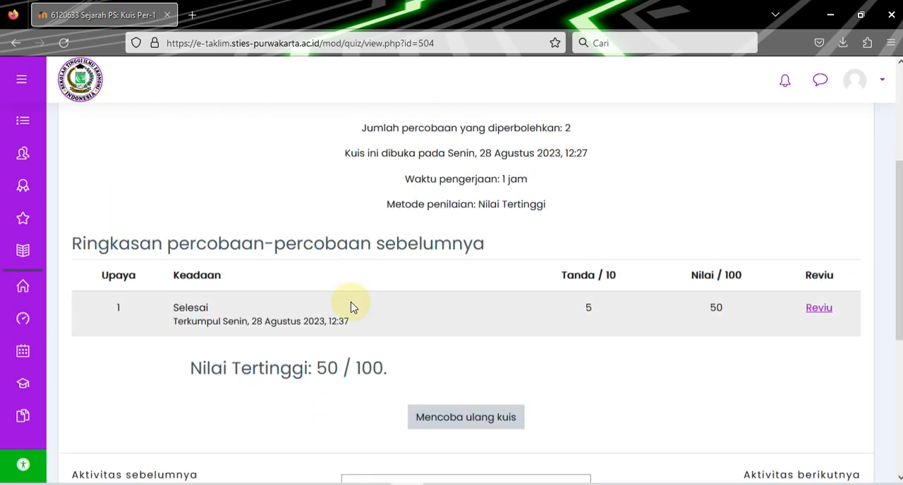
scroll(268, 133, up, 2)
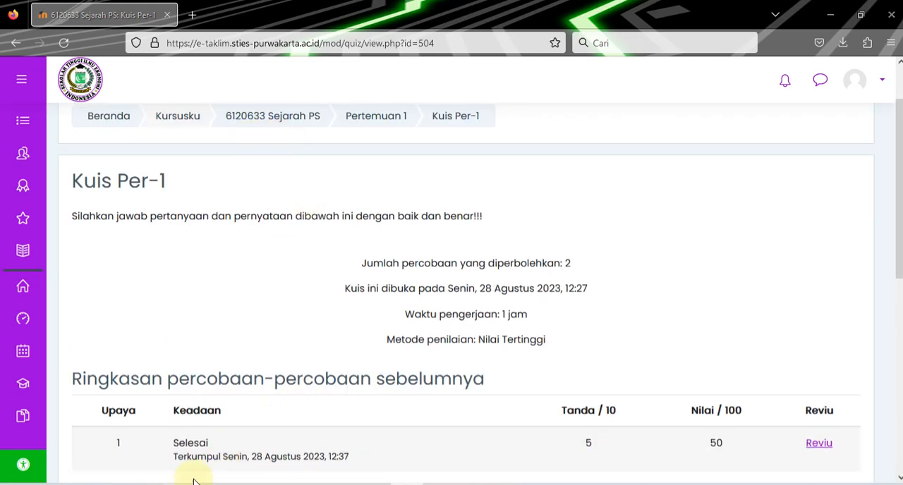
Switch to the teacher's Chrome window, look through the Pertemuan 1 activities and open Kuis Per-1.
click(231, 445)
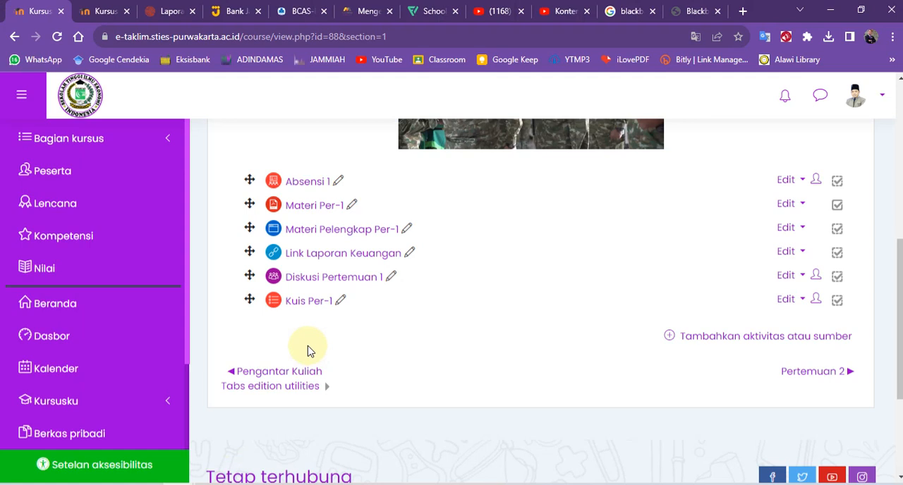
scroll(303, 345, up, 1)
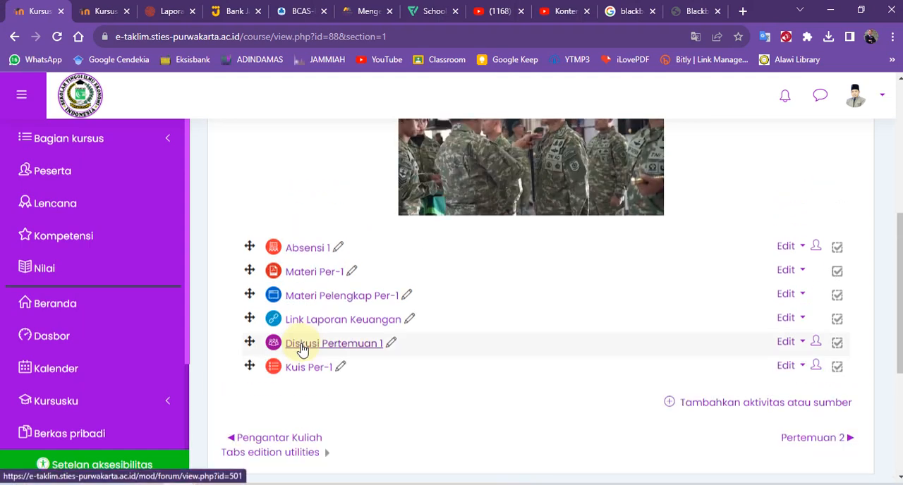
scroll(302, 351, down, 3)
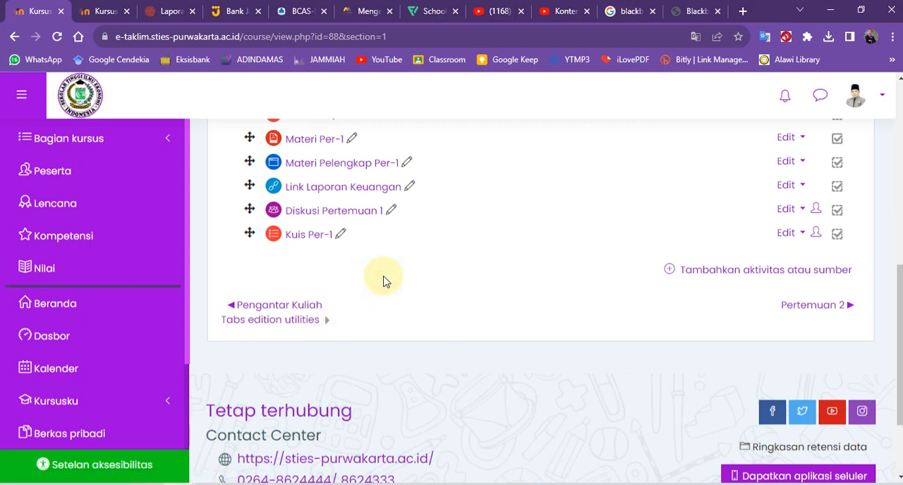
scroll(385, 280, up, 2)
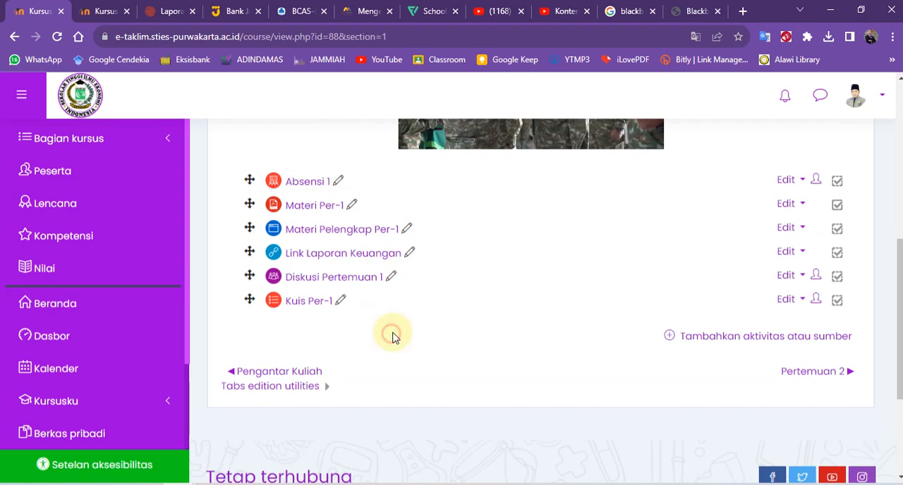
scroll(385, 342, up, 2)
scroll(374, 342, up, 2)
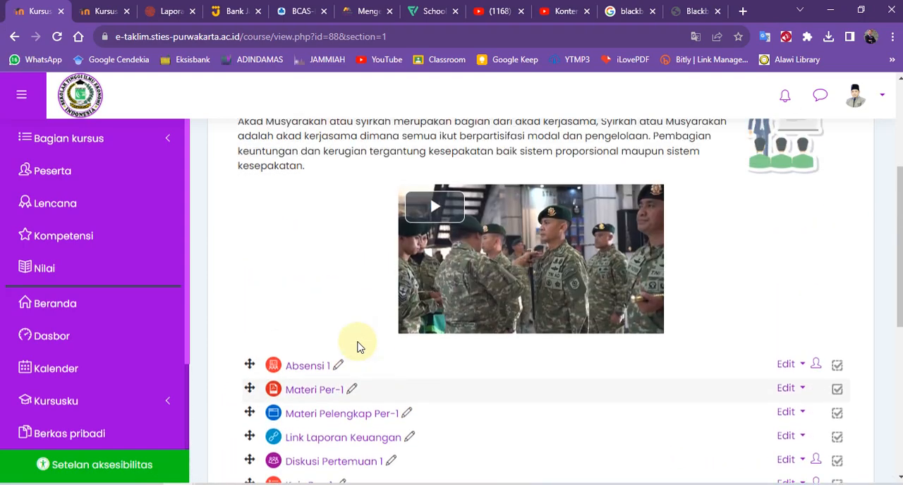
scroll(315, 330, down, 4)
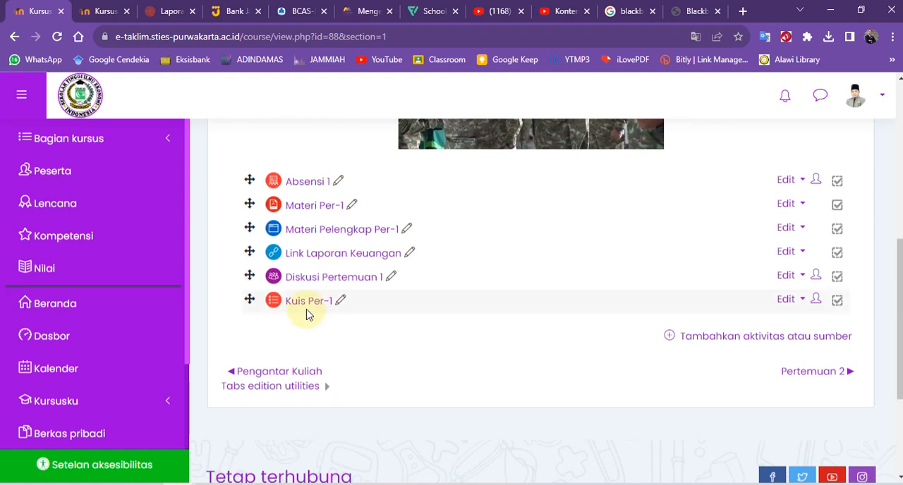
click(308, 309)
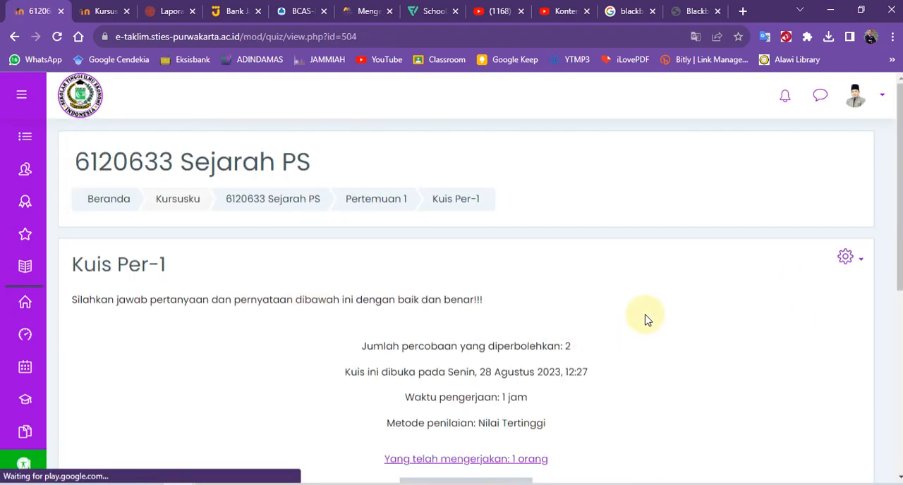
Open the question bank of Kuis Per-1.
scroll(586, 332, down, 1)
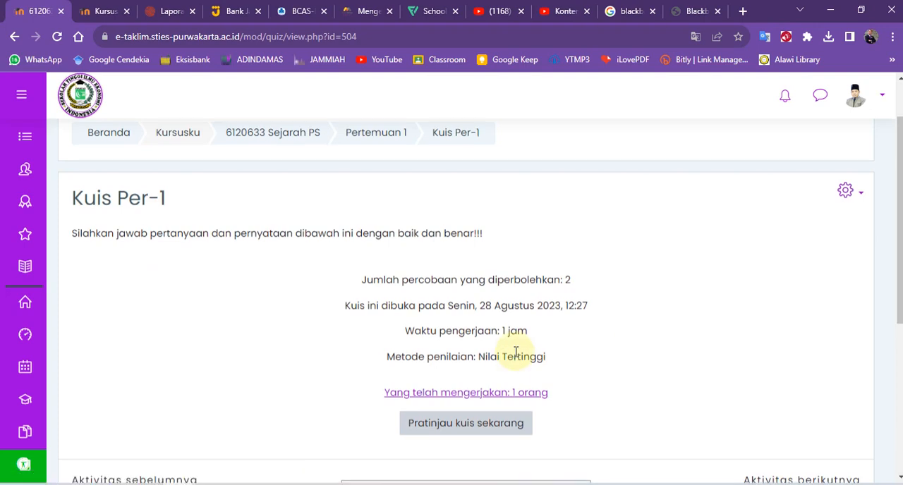
click(860, 192)
scroll(733, 317, down, 4)
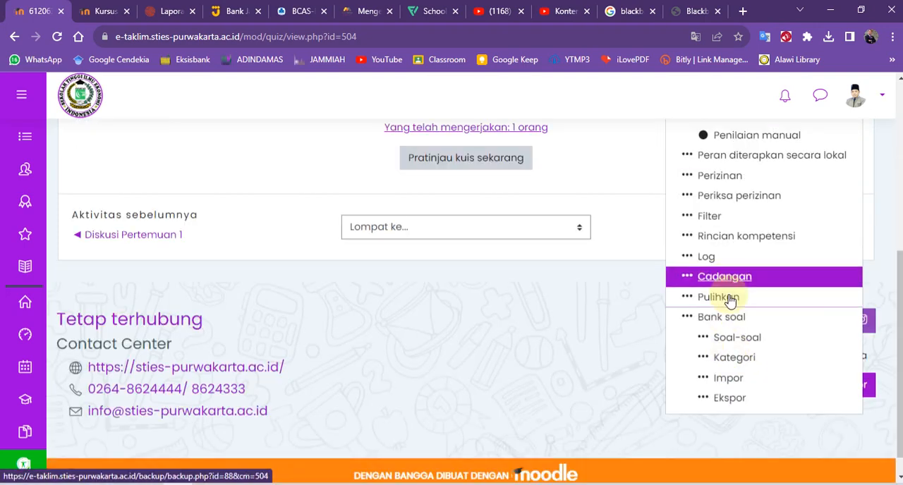
click(721, 318)
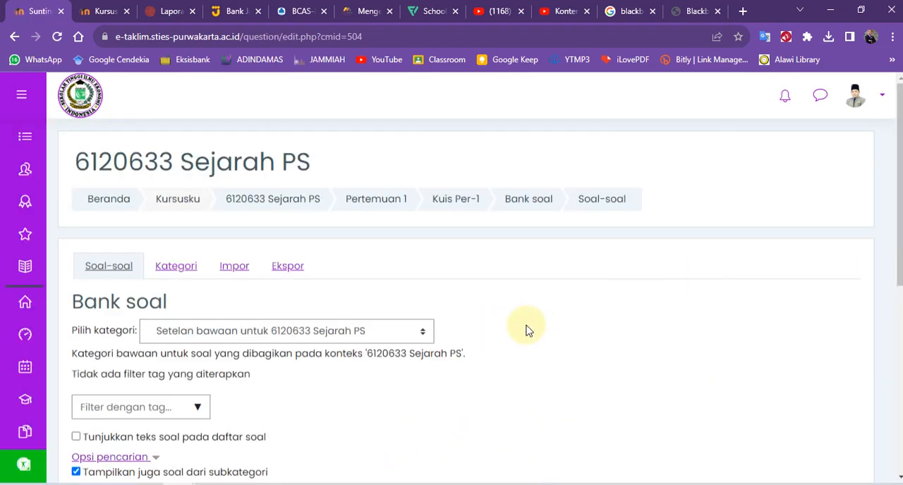
Start a new Pilihan ganda question in the question bank and view the categories available for it.
scroll(526, 329, down, 3)
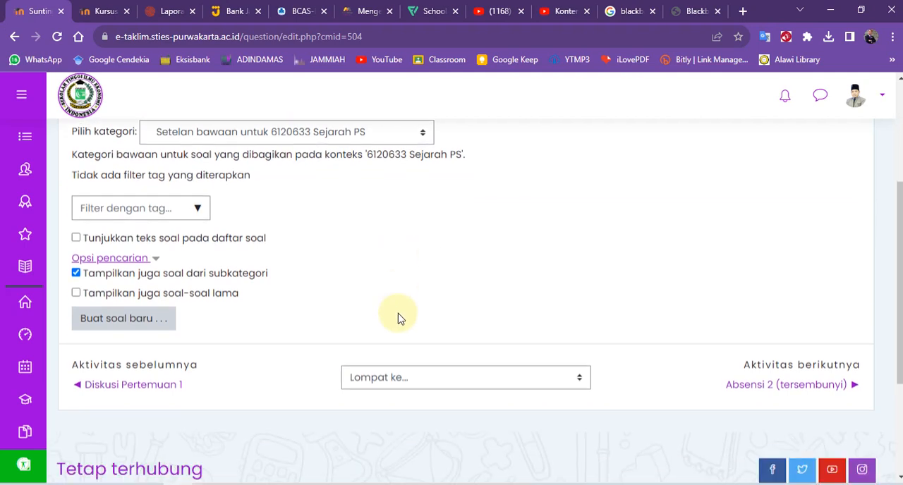
click(120, 325)
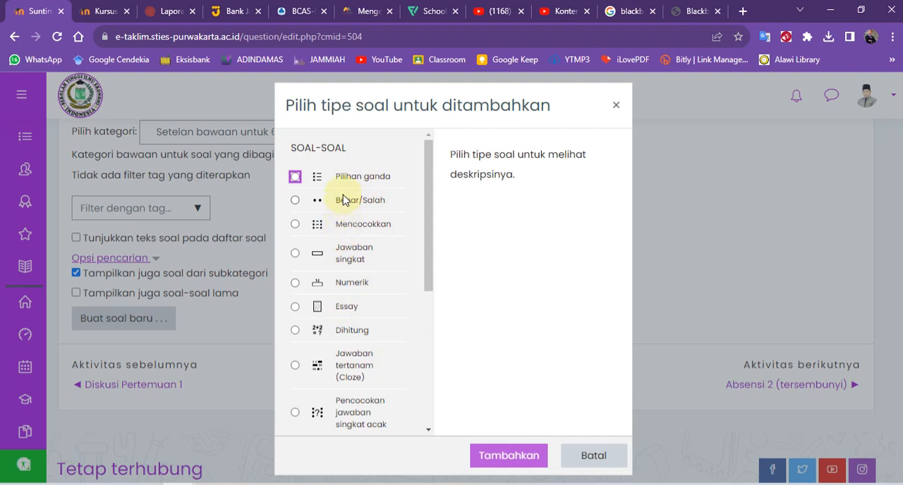
click(498, 456)
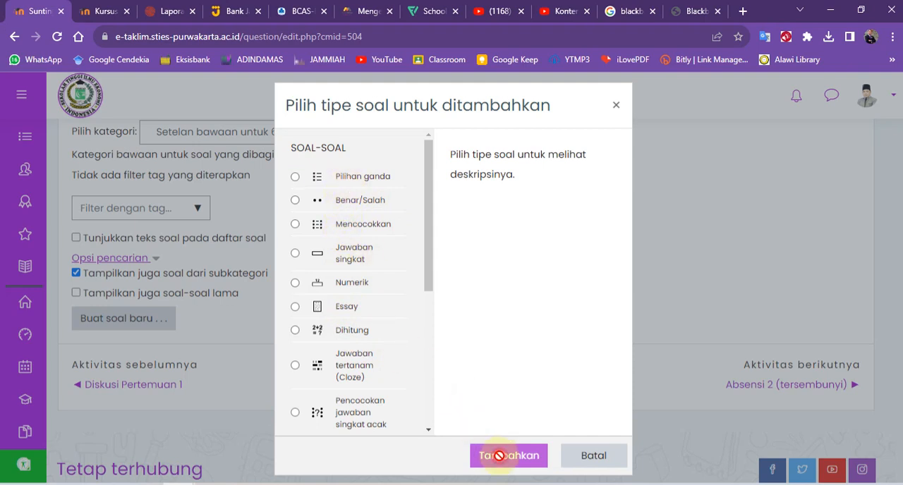
click(296, 176)
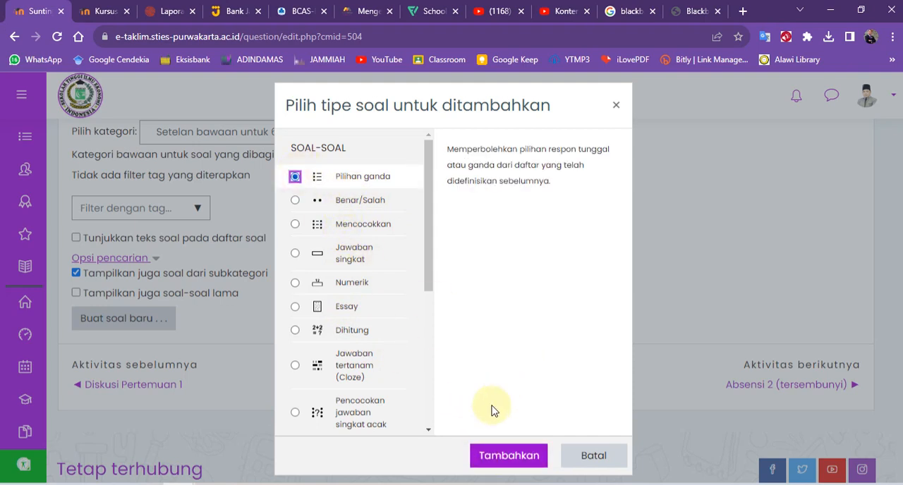
click(512, 457)
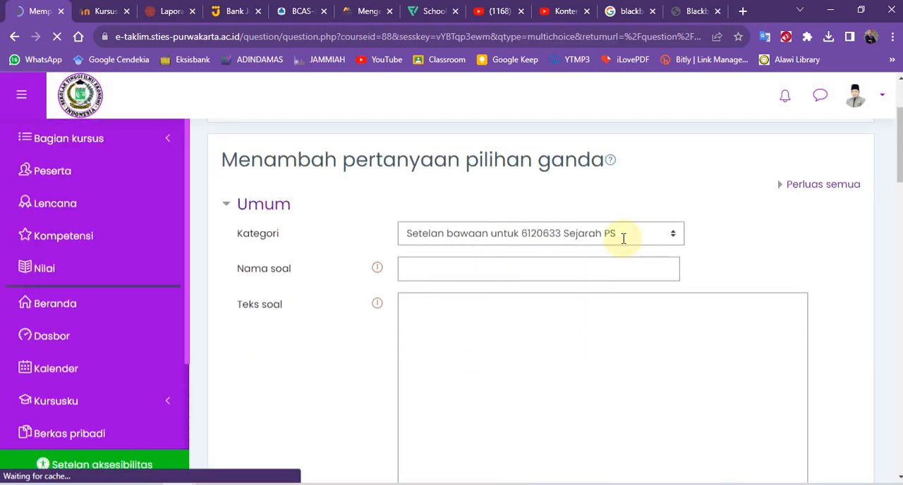
click(675, 235)
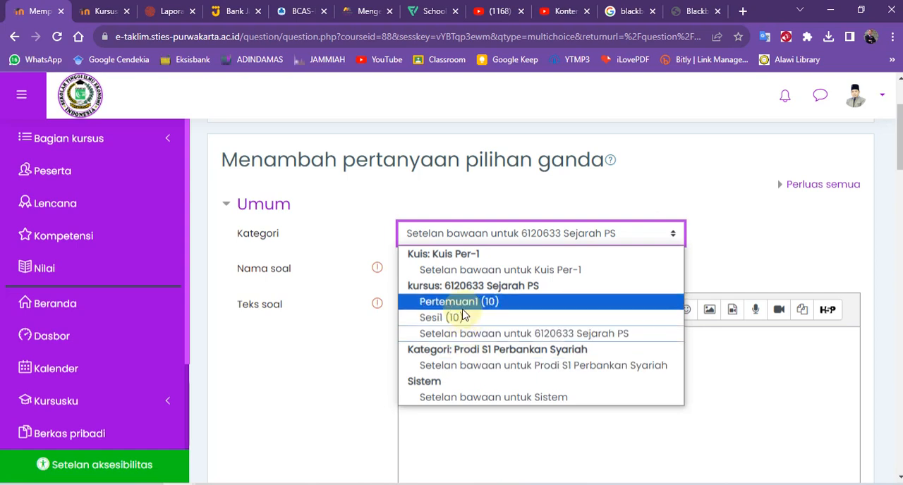
click(709, 266)
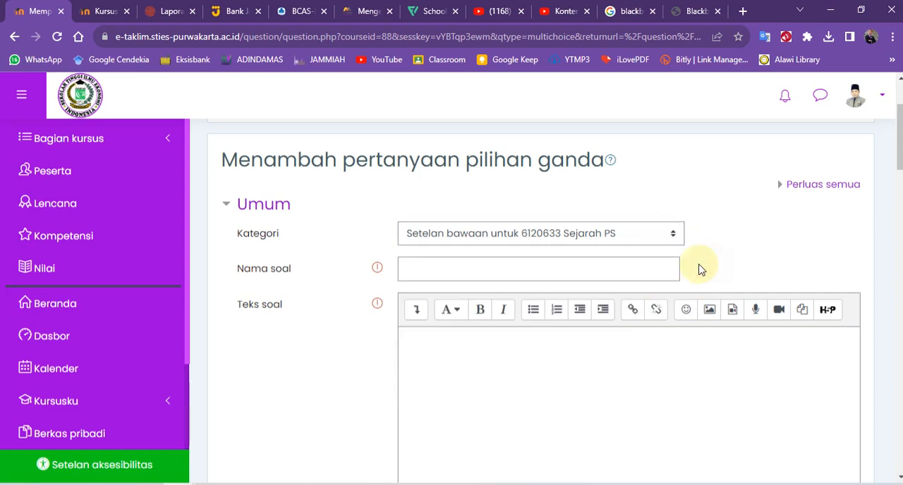
Keep the default 6120633 Sejarah PS category, name the question Soal 2.1 and enter bsjbvzdjdf as its question text.
click(502, 233)
click(502, 233)
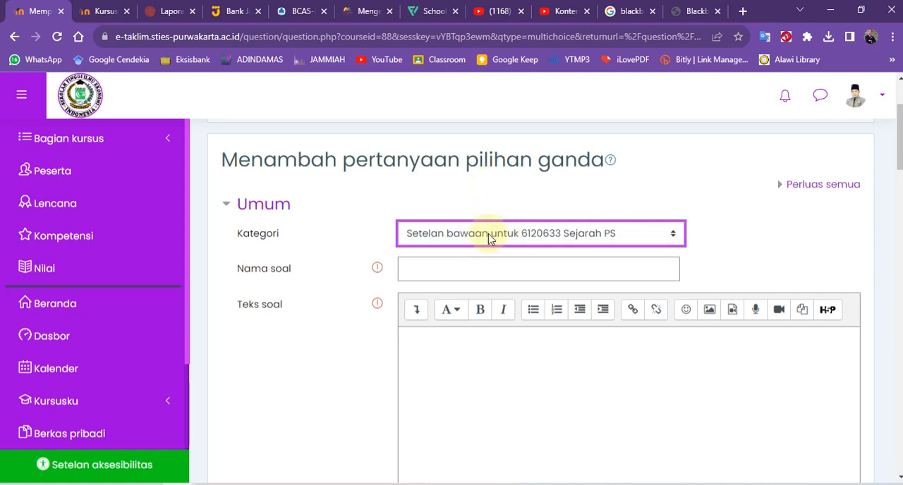
click(426, 270)
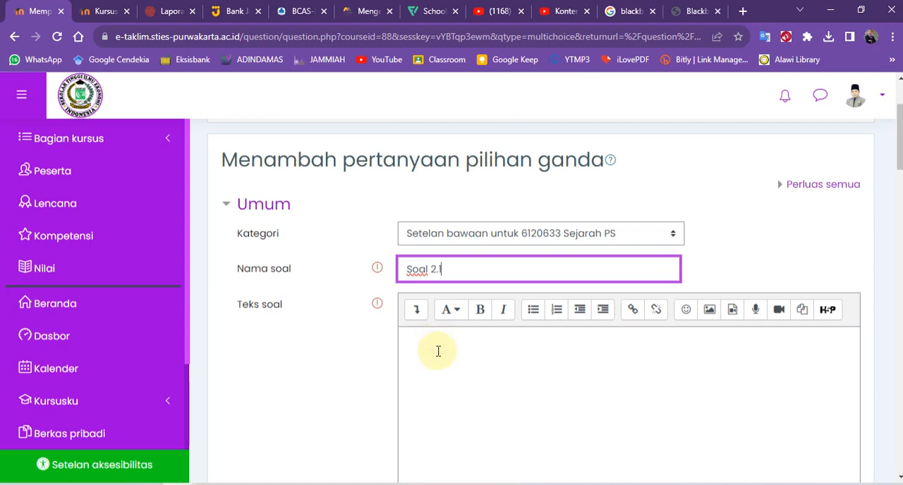
scroll(440, 310, down, 2)
click(439, 264)
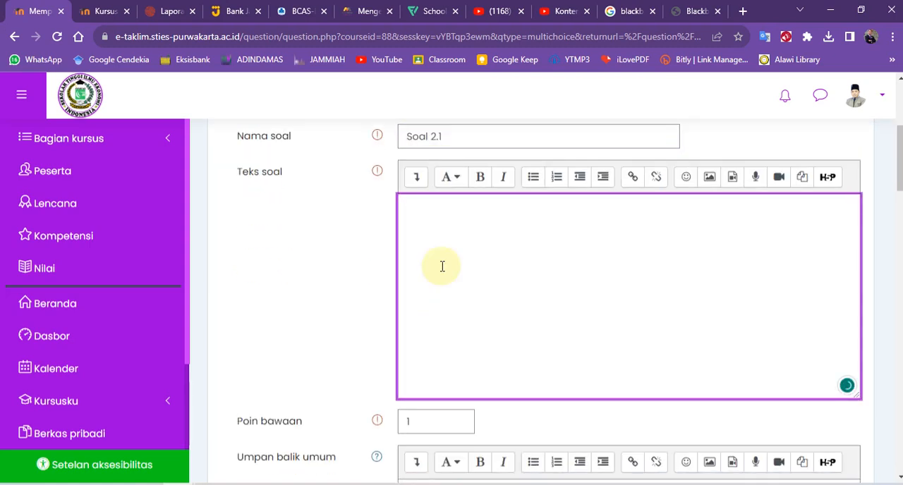
text(bsjbvzdjdf)
scroll(443, 269, up, 1)
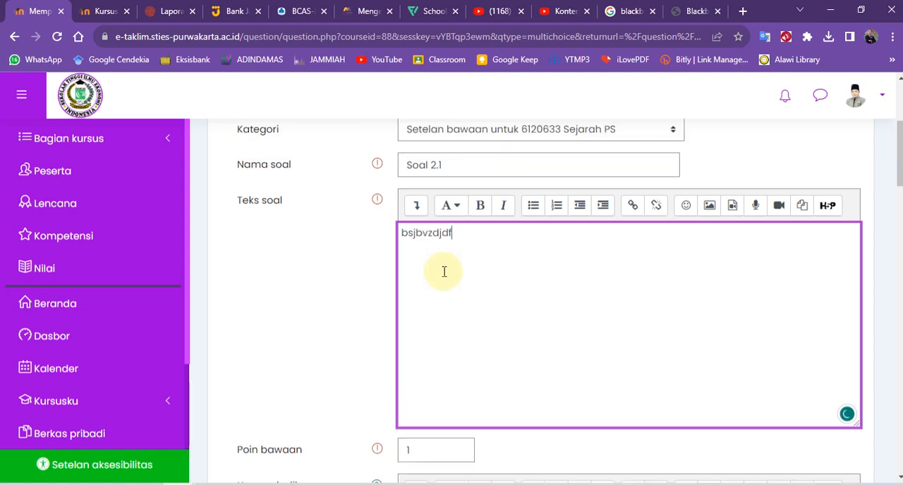
Set the question's default points (Poin bawaan) to 100.
scroll(426, 366, down, 3)
click(428, 289)
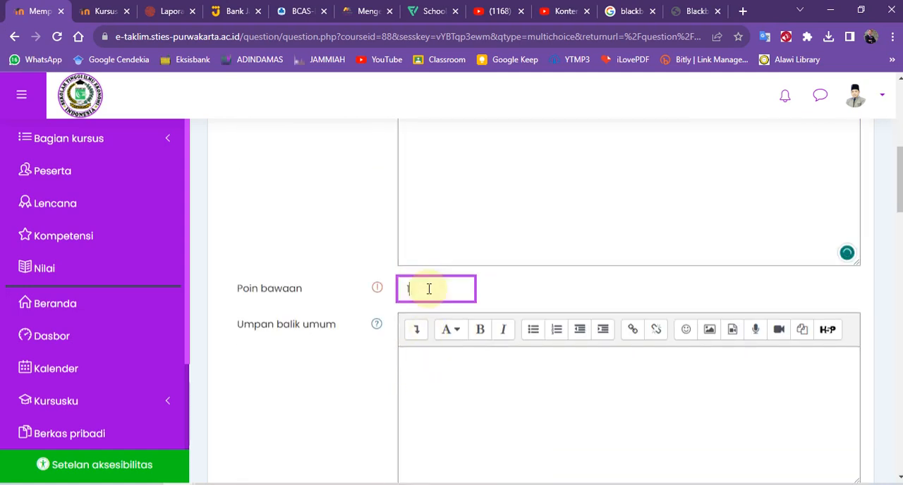
scroll(429, 296, down, 3)
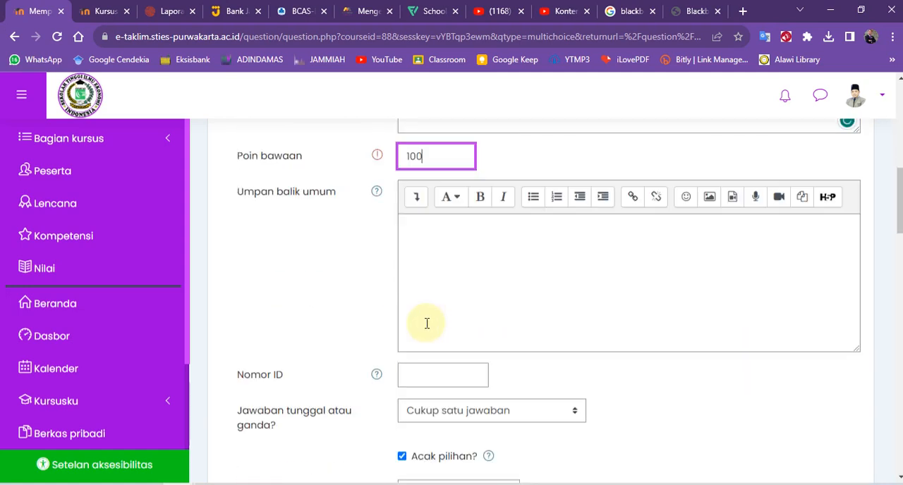
Fill in the first three answer choices with sddgszfg, sgrrg and dfghhh.
scroll(426, 365, down, 1)
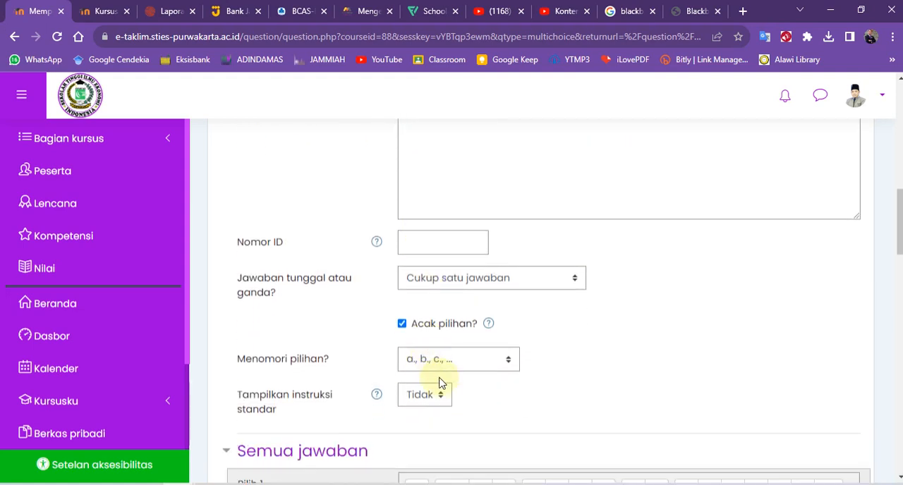
scroll(459, 361, down, 3)
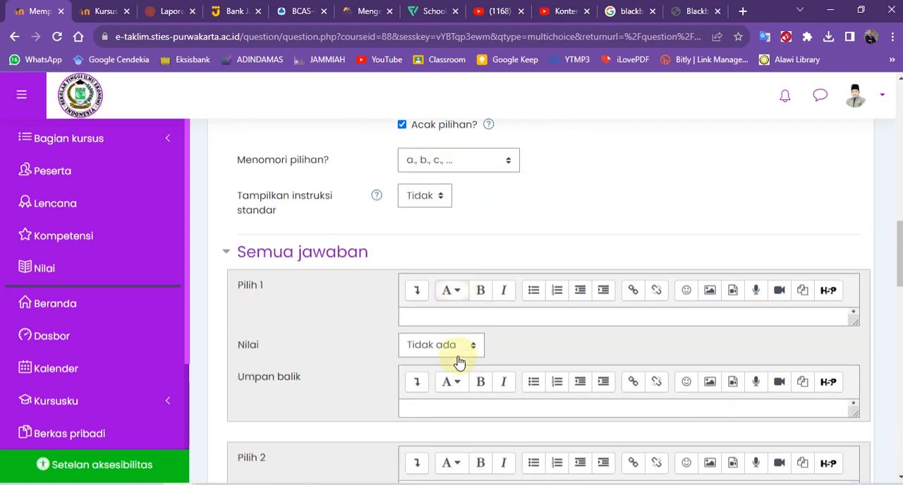
click(420, 320)
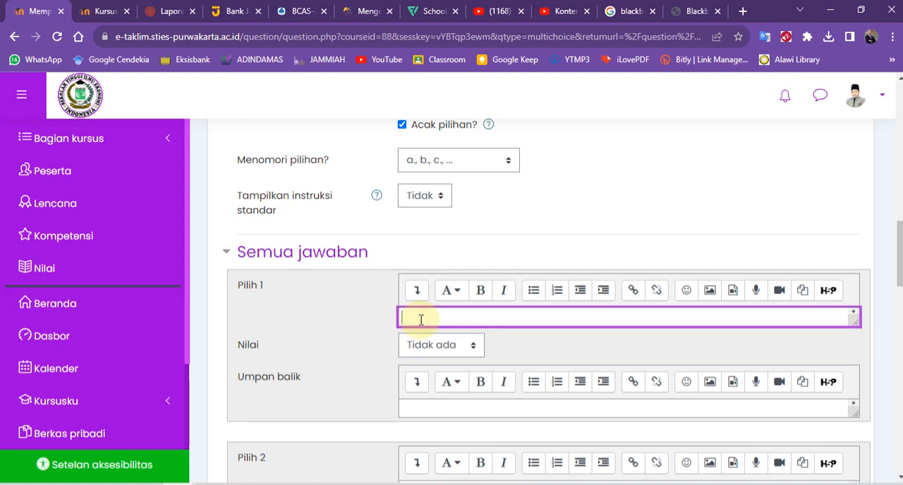
text(sddgszfg)
key(Return)
click(365, 385)
scroll(364, 374, down, 2)
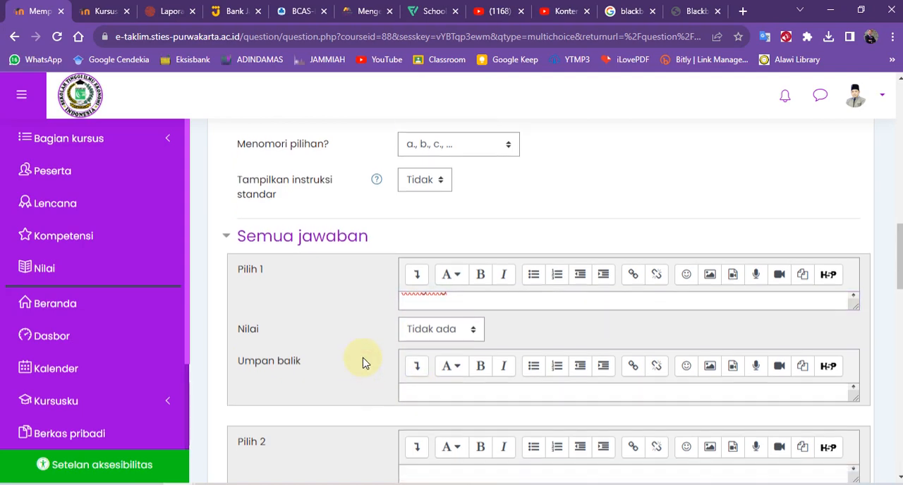
click(421, 359)
text(sgr)
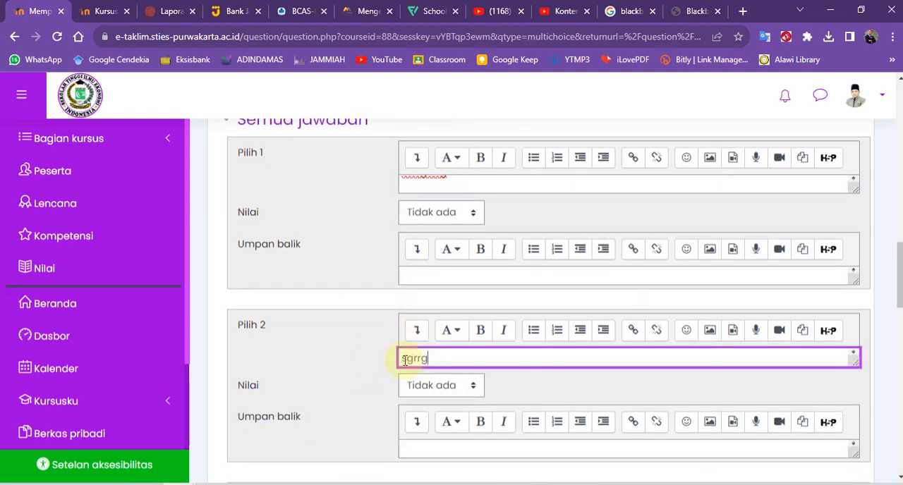
text(rg)
scroll(399, 373, down, 3)
click(435, 332)
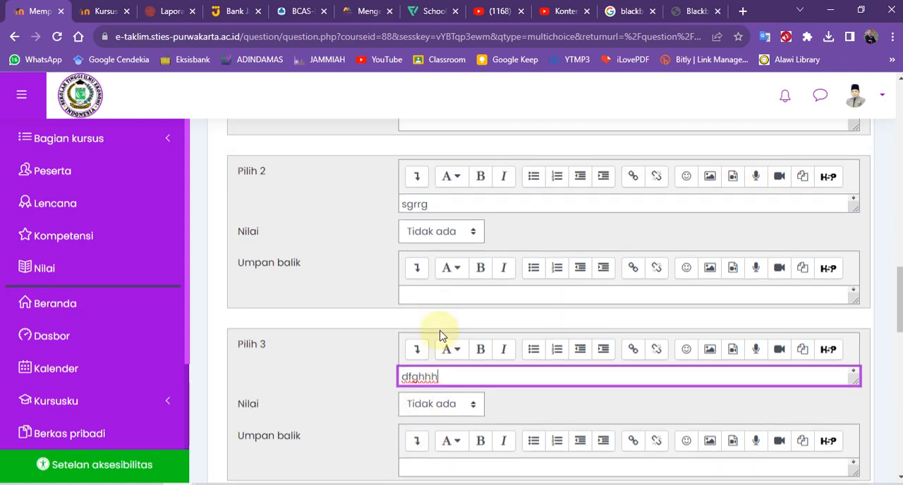
Mark the second answer choice as correct by setting its grade to 100%.
scroll(440, 328, up, 2)
click(476, 319)
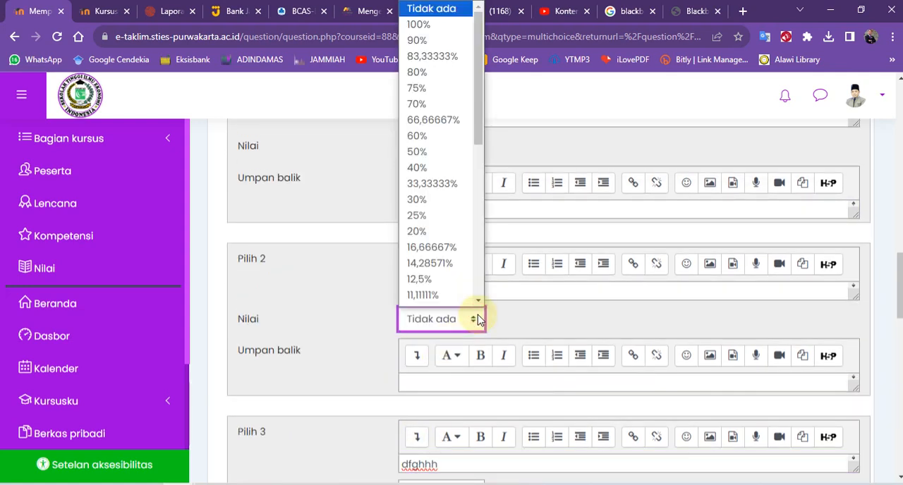
click(433, 16)
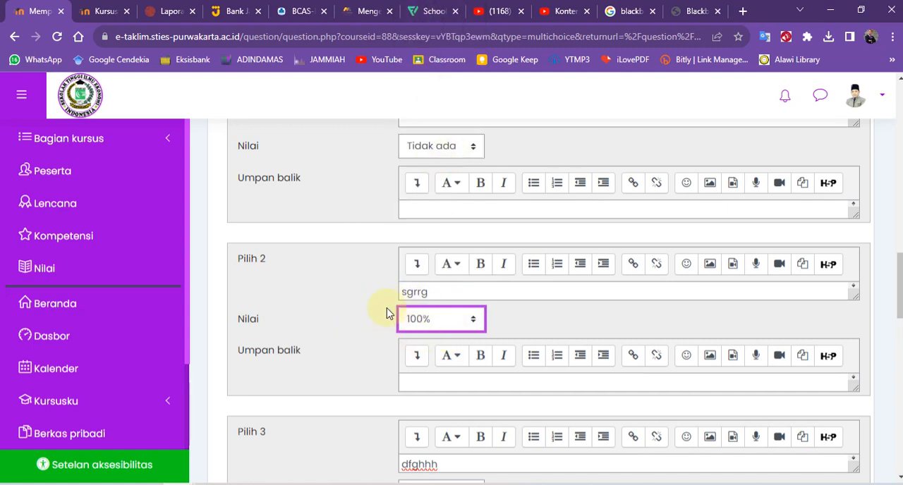
Examine the remaining answer choices and the Kumpulan umpan balik, Banyak pencobaan and Tagar settings of the question.
scroll(388, 333, down, 8)
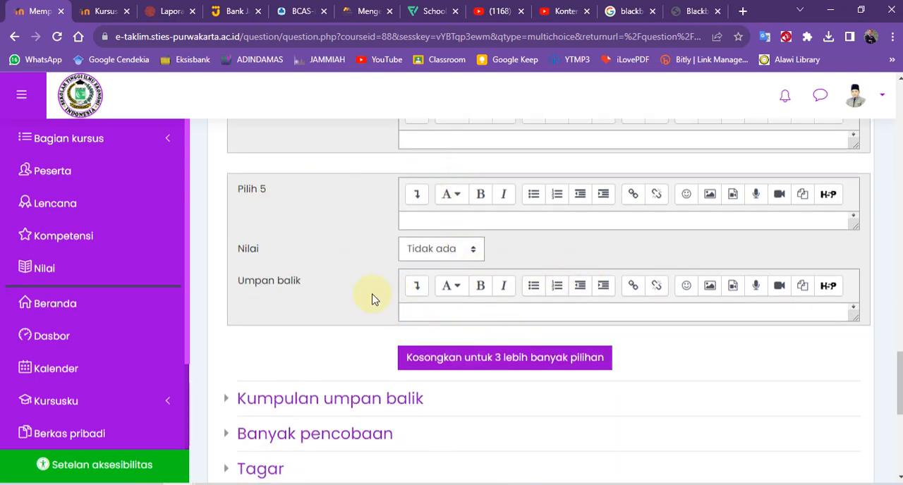
scroll(339, 311, down, 3)
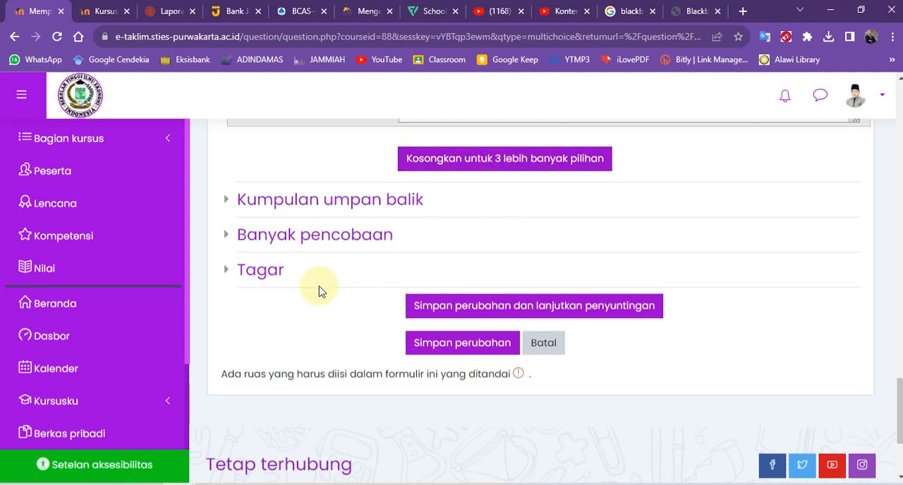
scroll(318, 311, up, 1)
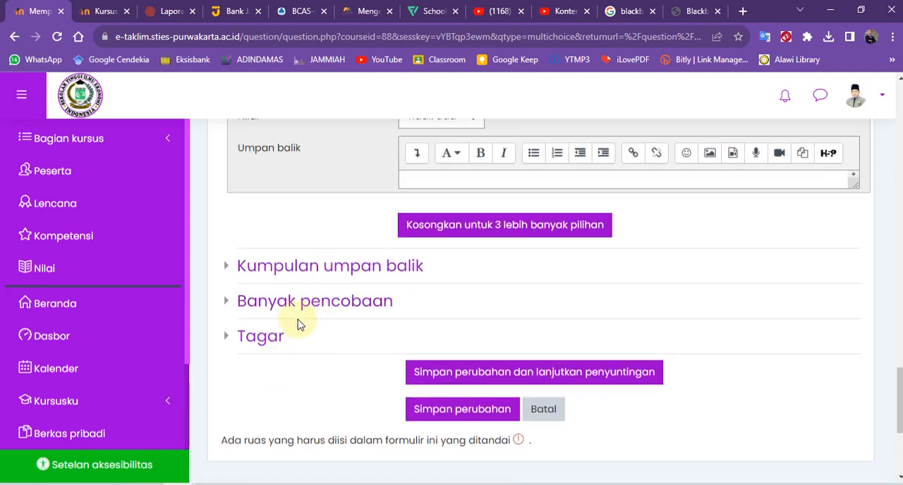
scroll(297, 323, up, 3)
scroll(303, 331, down, 3)
click(308, 344)
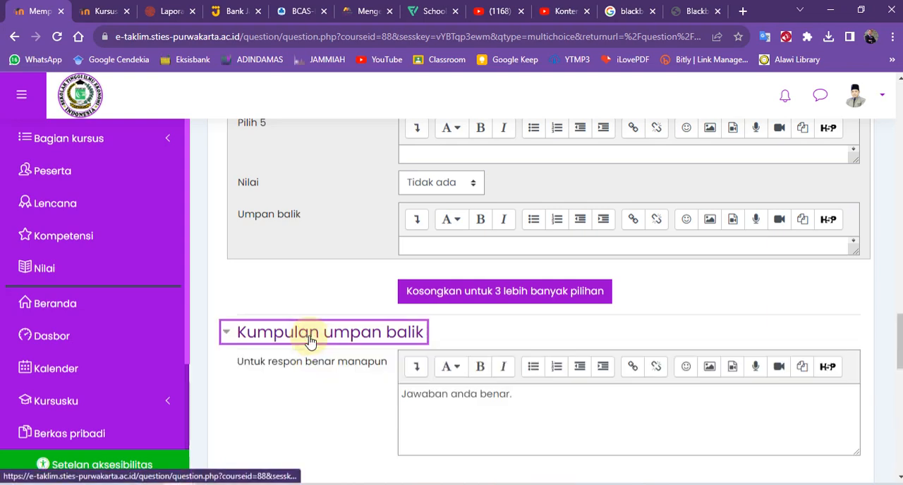
scroll(332, 240, down, 2)
click(343, 205)
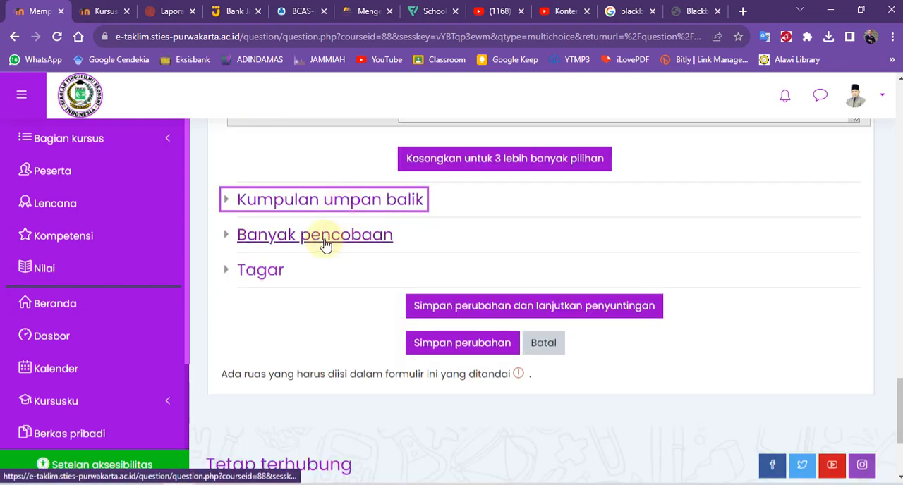
click(323, 240)
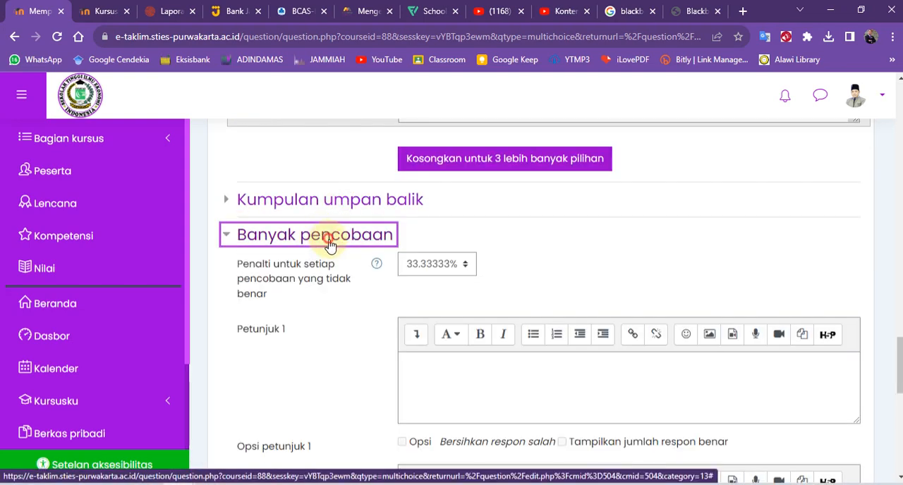
click(324, 240)
scroll(297, 226, down, 1)
click(261, 205)
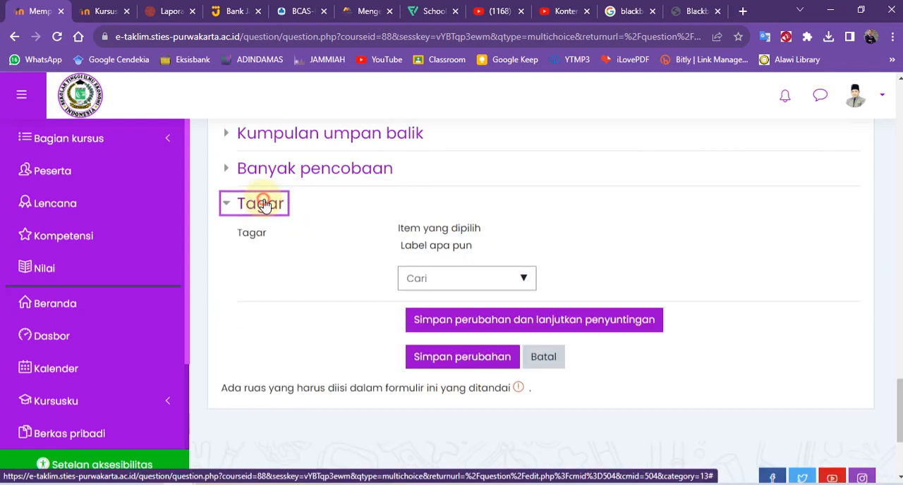
click(260, 203)
Save the new question and check its entry in the question bank list.
click(473, 276)
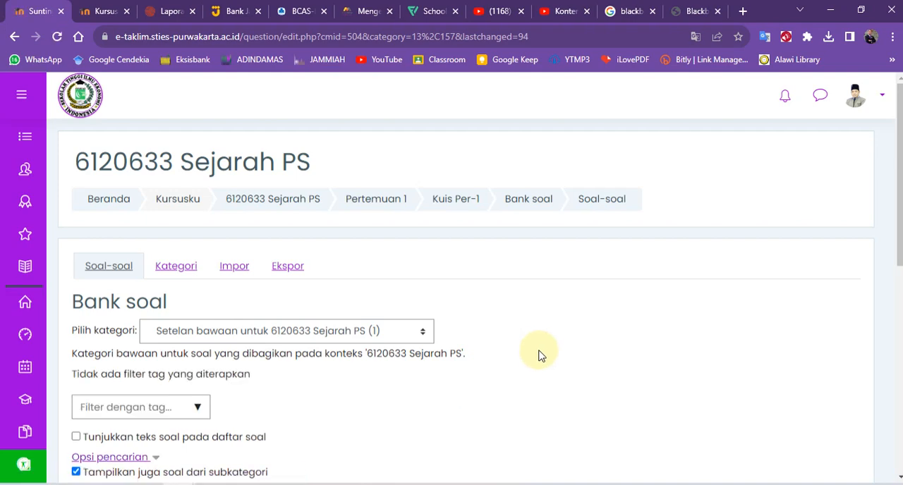
scroll(457, 345, down, 2)
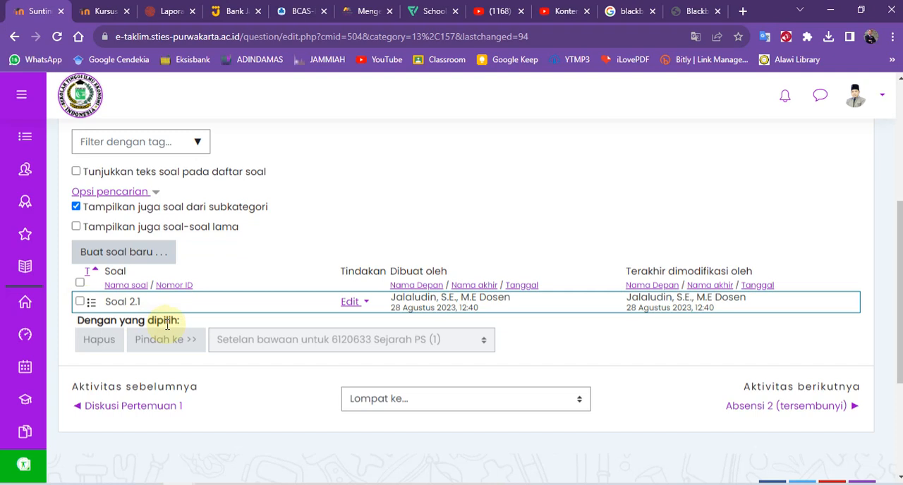
scroll(500, 254, up, 4)
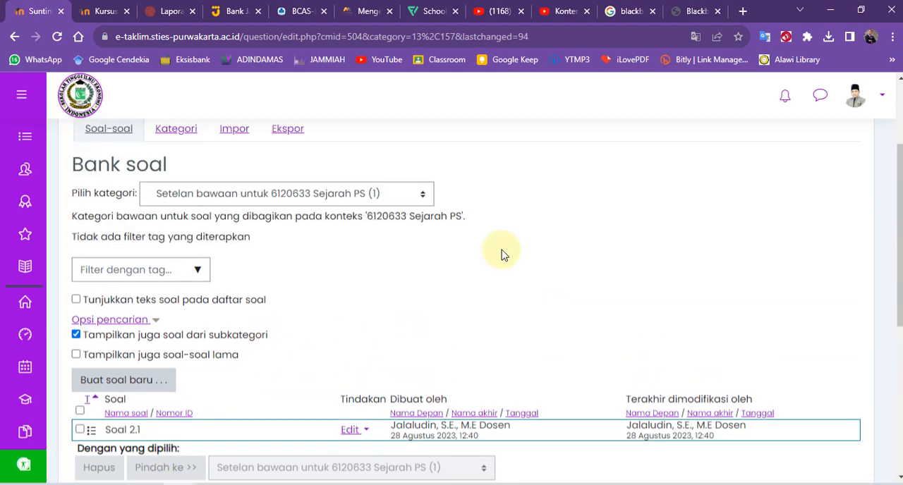
Switch to the Blackboard quiz generator page and look through its sample test questions and their marked answers.
click(685, 11)
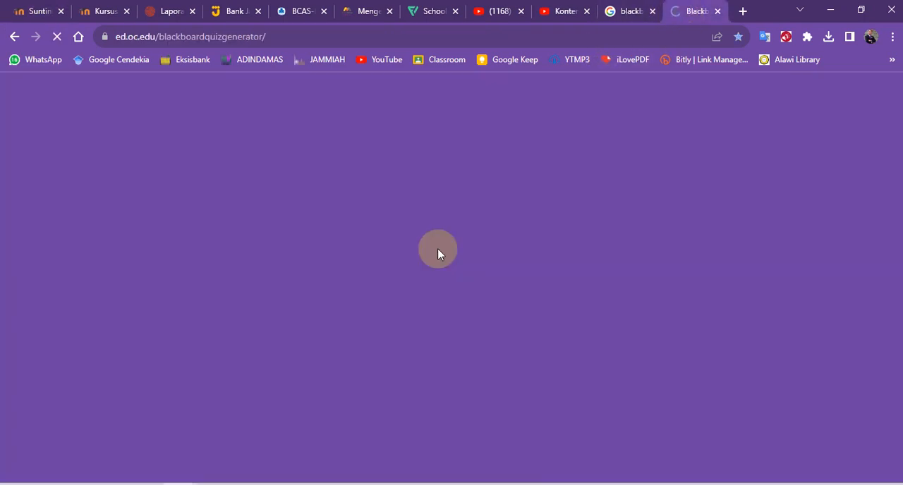
scroll(341, 354, down, 15)
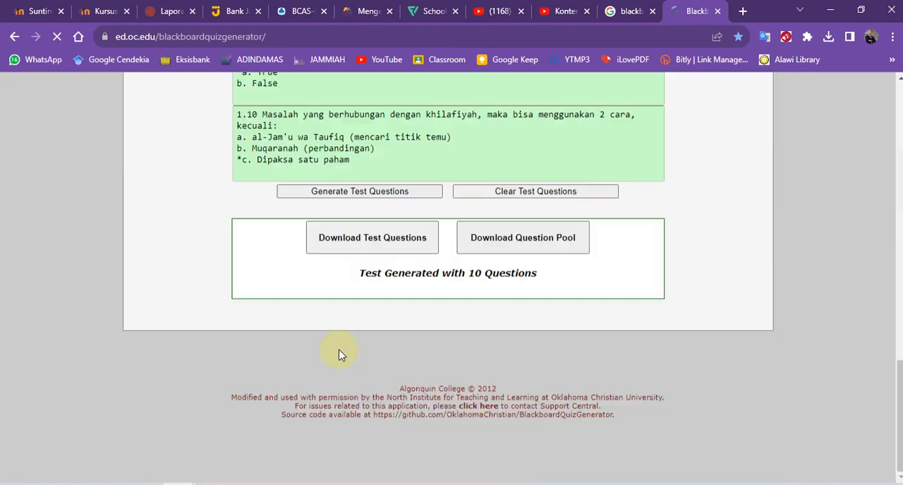
scroll(335, 309, up, 1)
scroll(334, 309, up, 1)
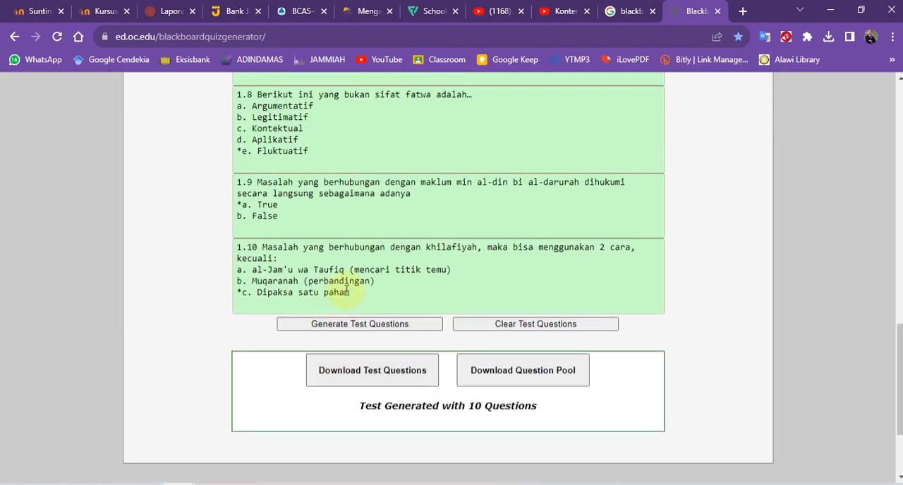
click(356, 284)
scroll(283, 268, up, 2)
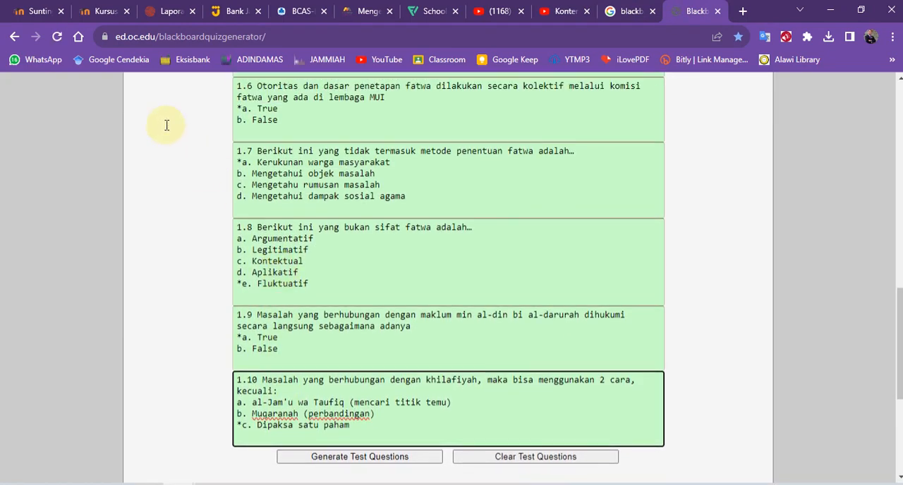
Return to the E-Taklim question bank and review the entry for Soal 2.1 in its question list.
click(31, 11)
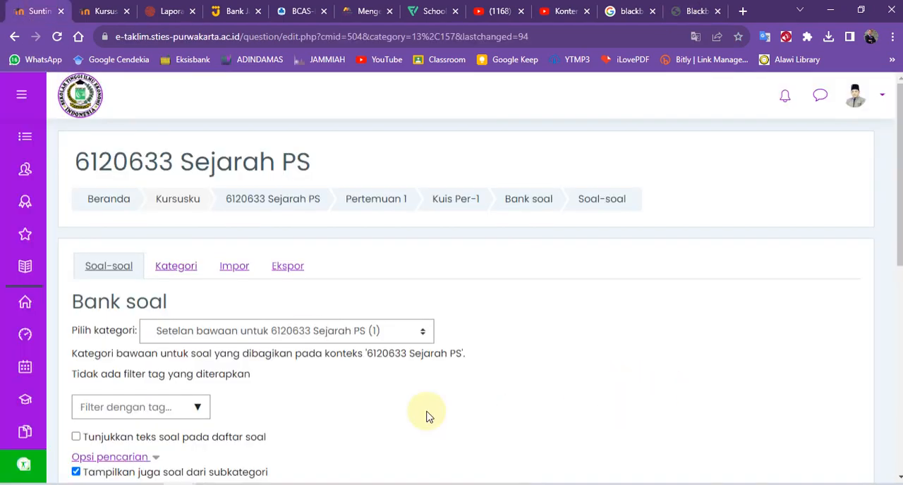
scroll(310, 377, down, 2)
scroll(235, 376, down, 1)
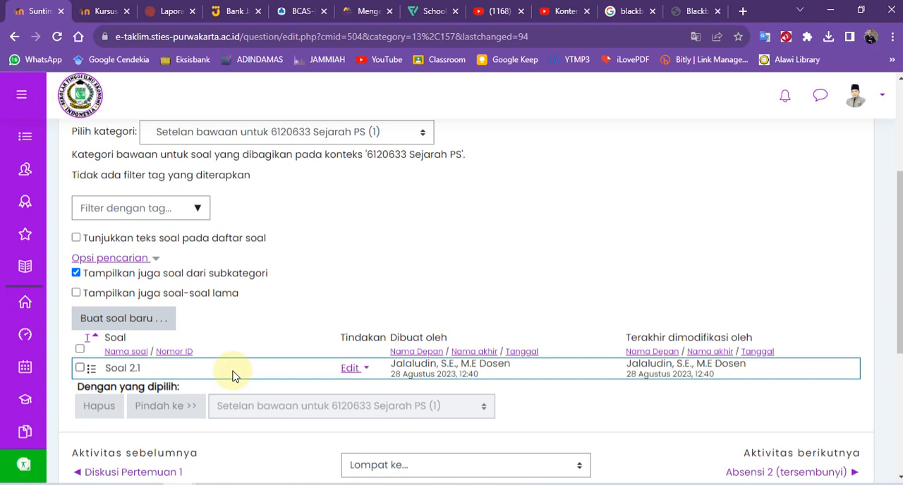
scroll(279, 254, up, 3)
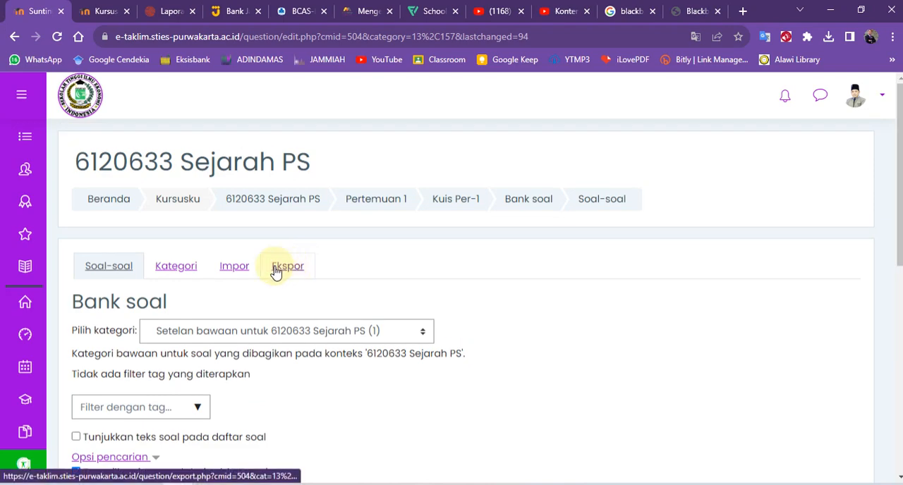
Go back to the Pertemuan 1 section of the course and view its list of activities.
click(379, 203)
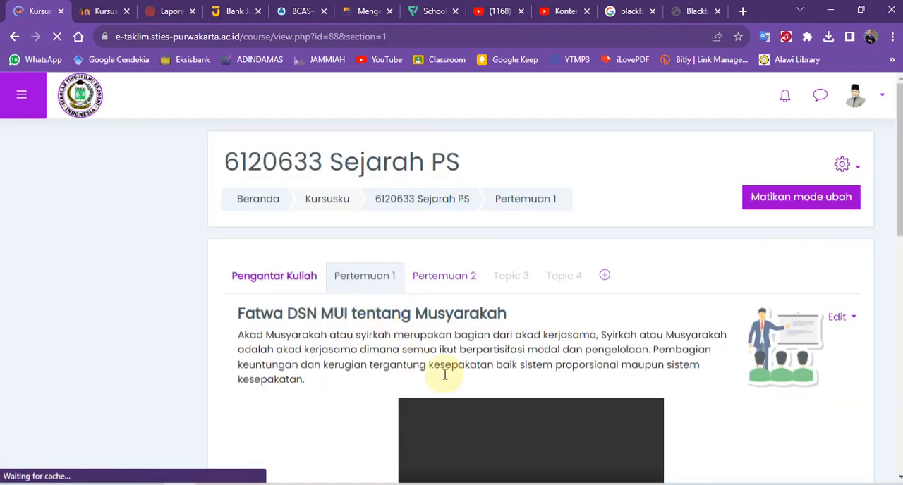
scroll(589, 353, down, 5)
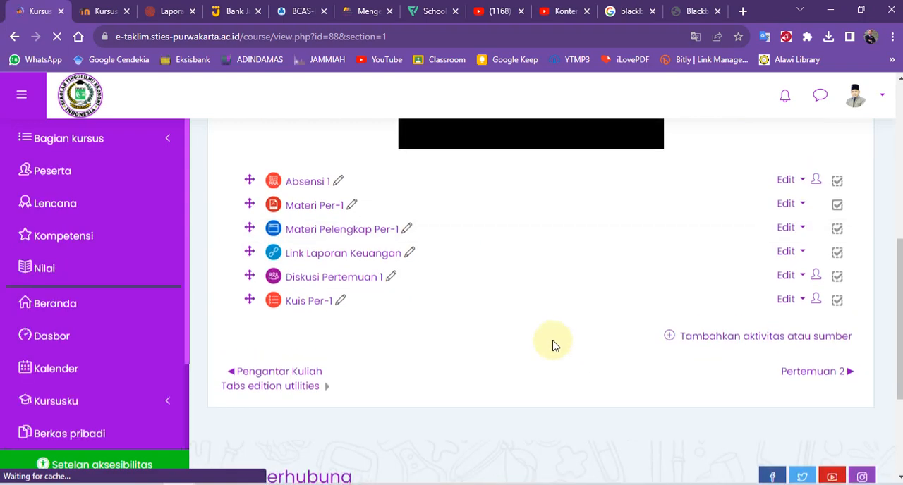